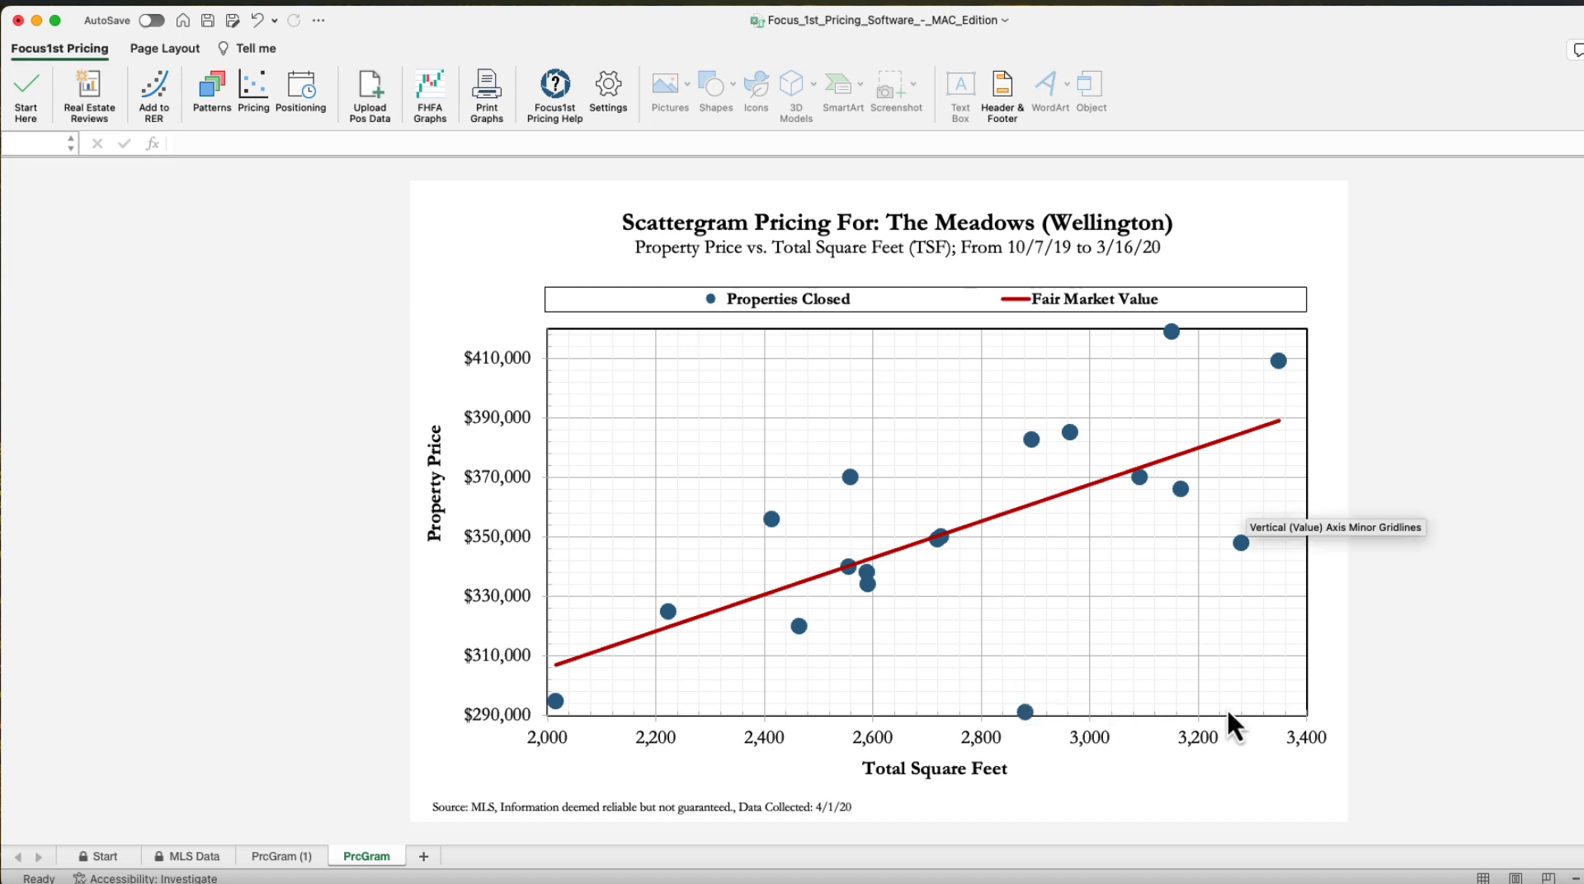
Open the MLS data sheet and examine item 13's total square feet and sold price
mouse_move(1023, 715)
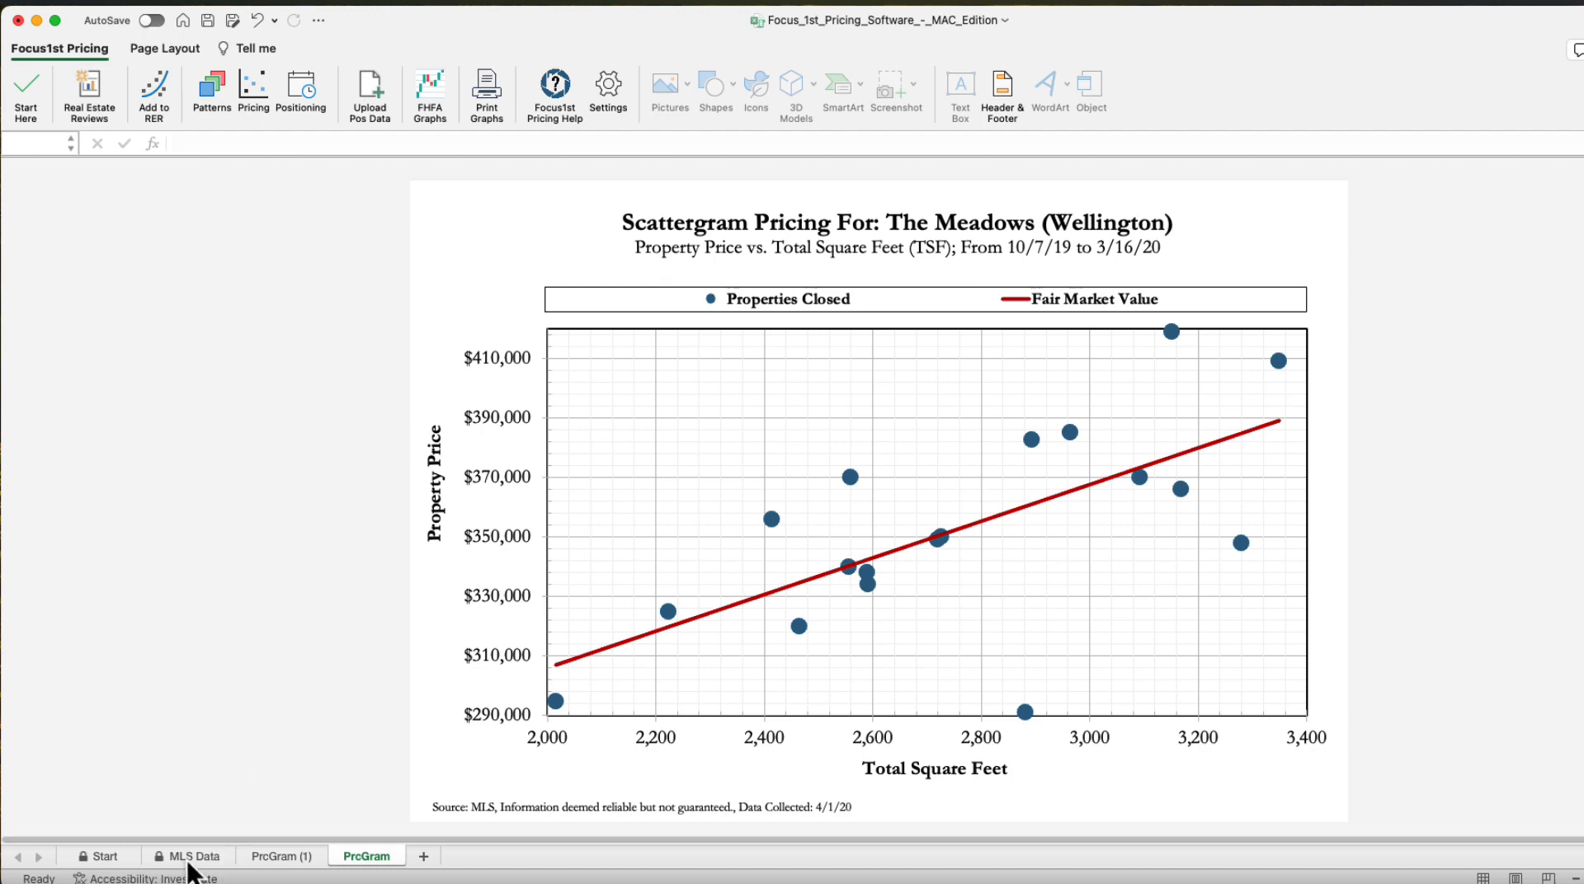
click(250, 93)
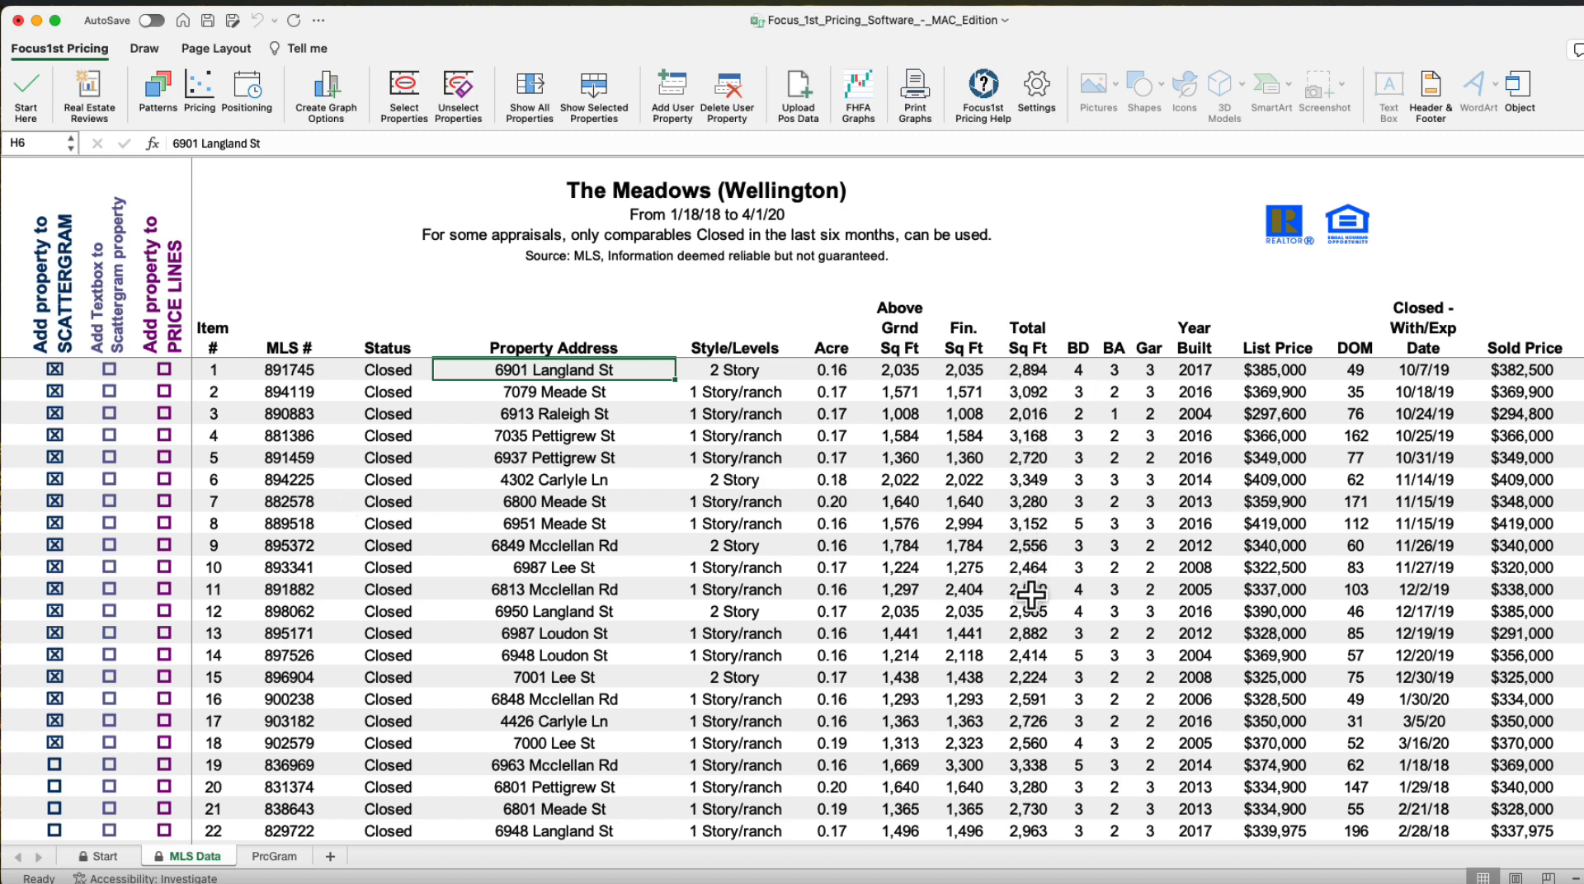
click(1031, 635)
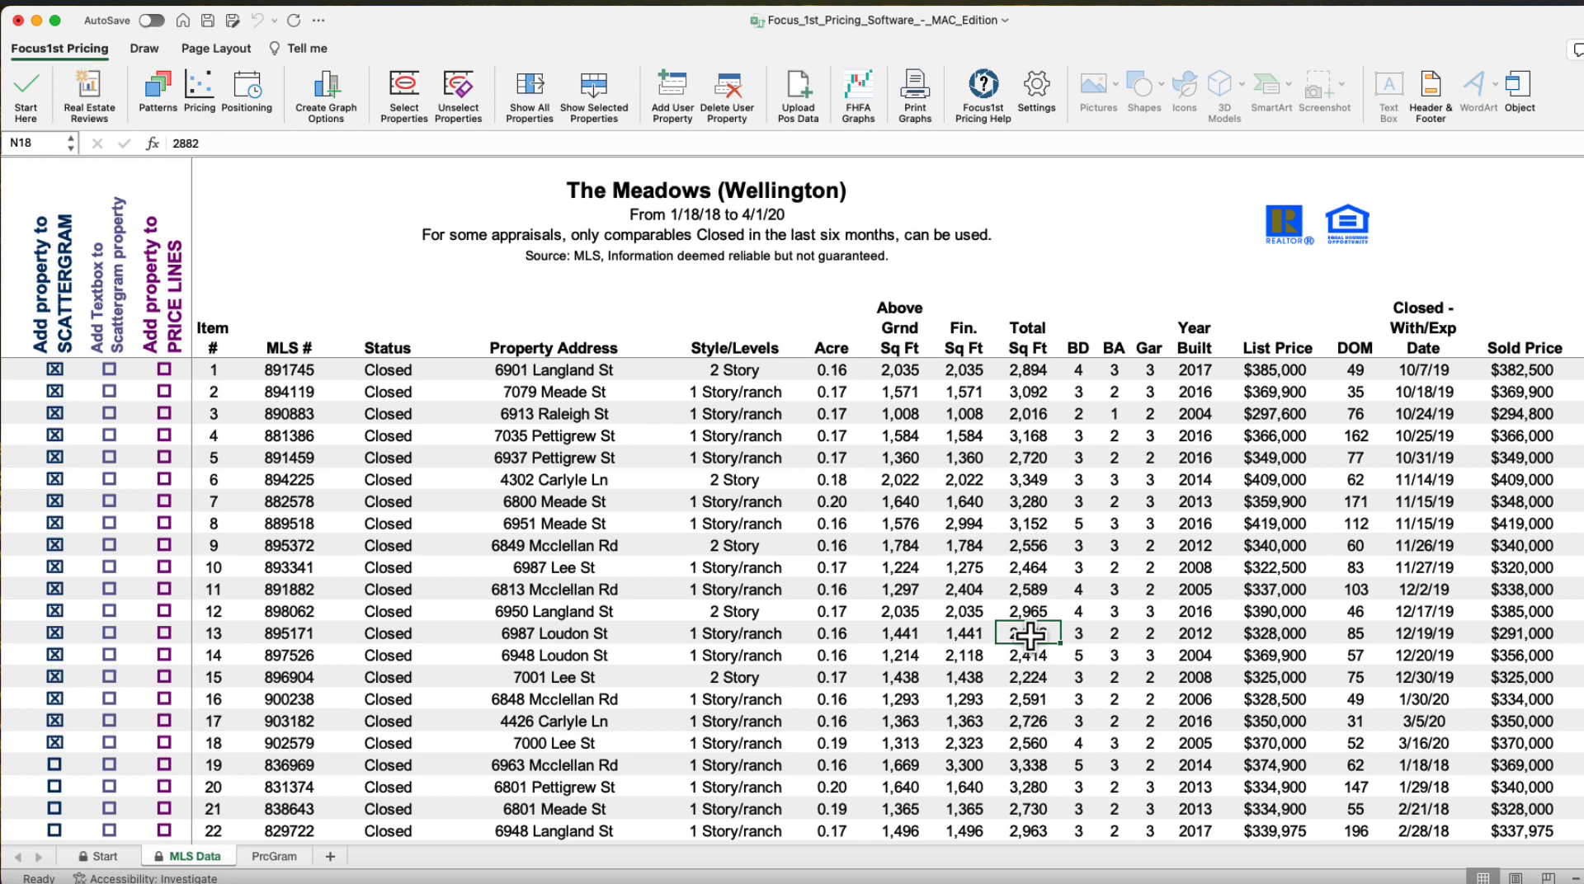
click(1509, 635)
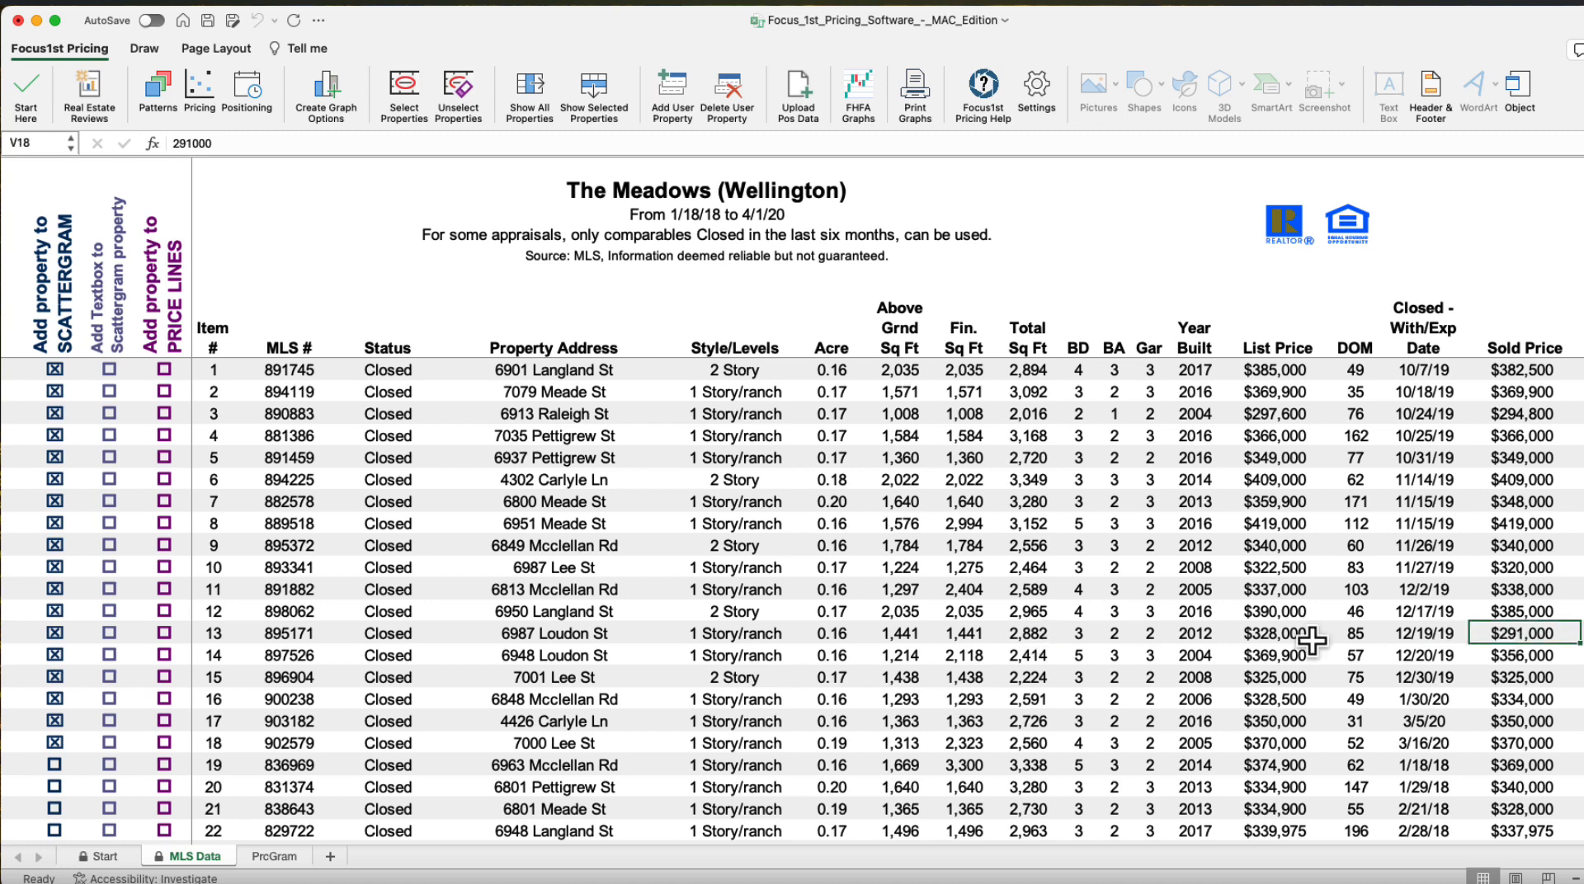
click(1028, 635)
Mark item 13 in the column that adds a textbox to the scattergram
click(115, 635)
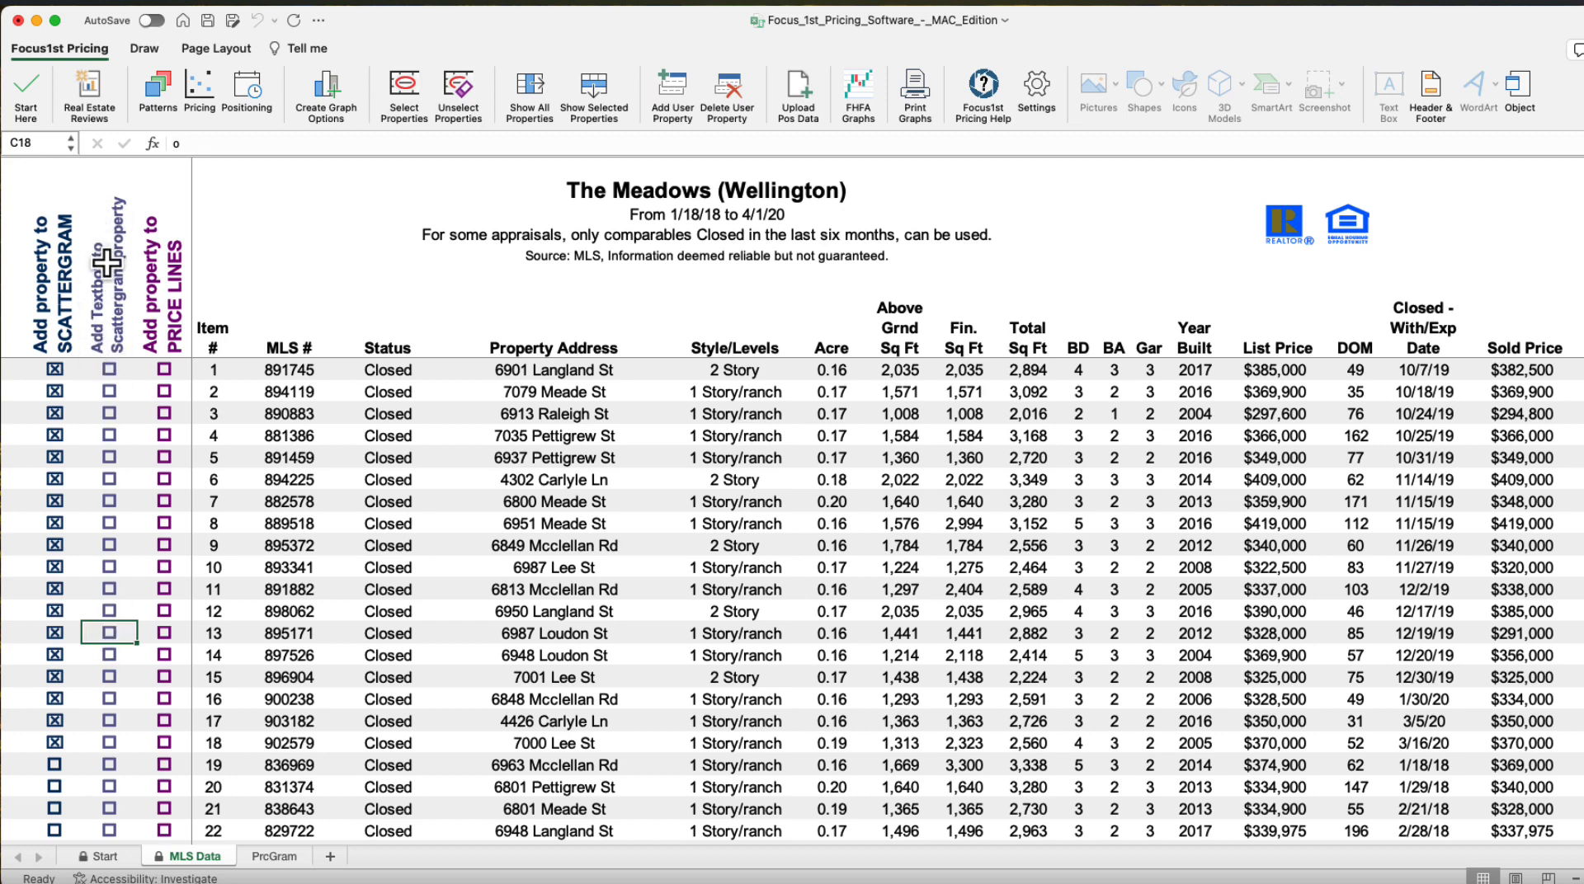
double_click(116, 638)
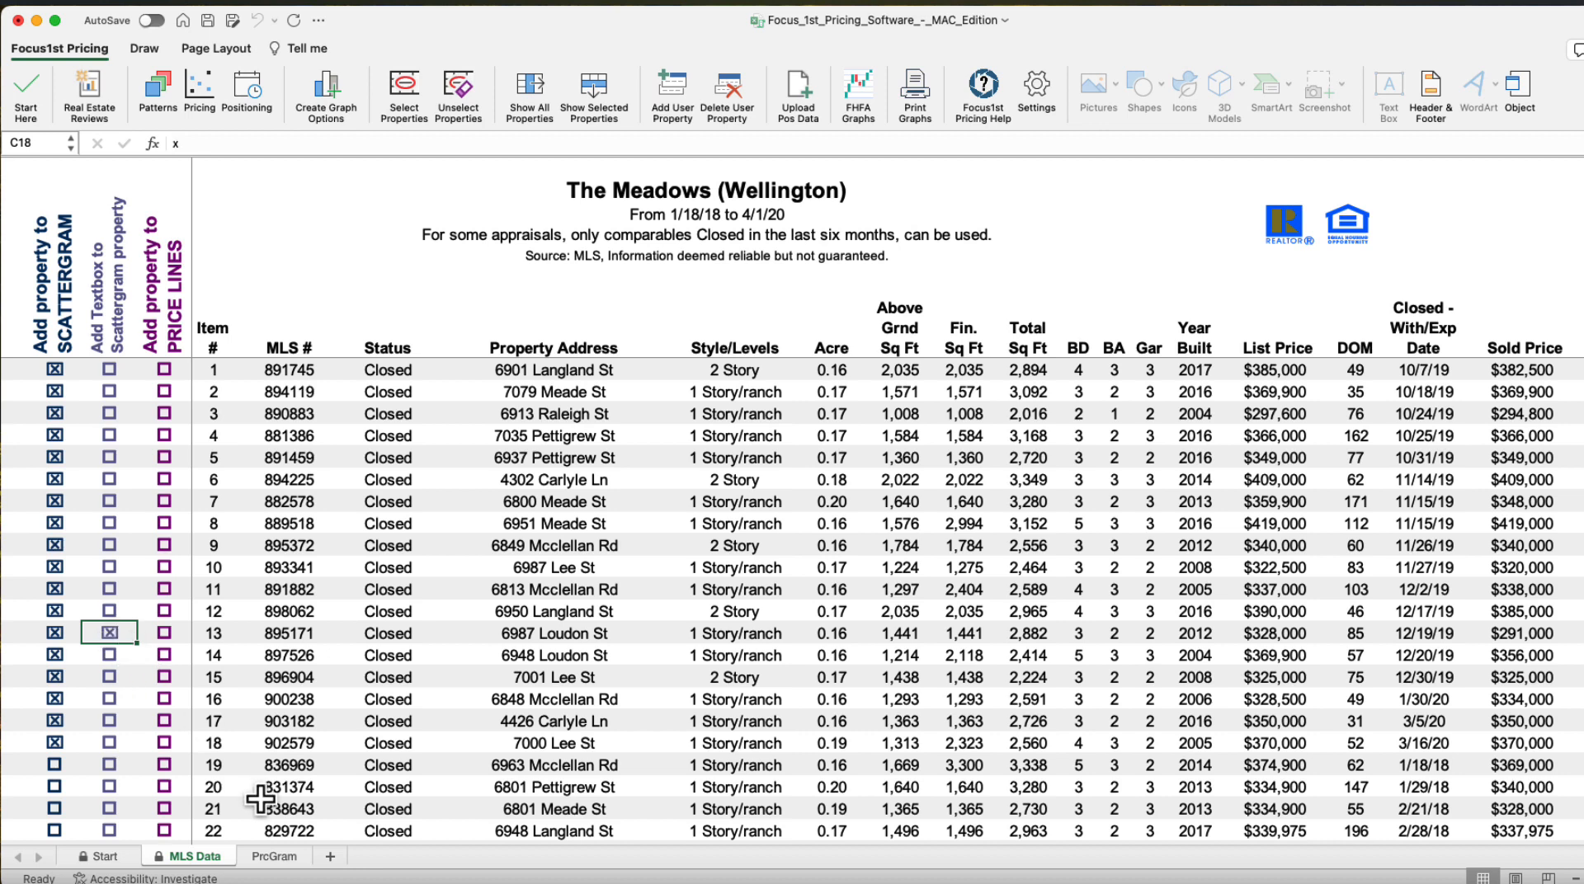
double_click(109, 638)
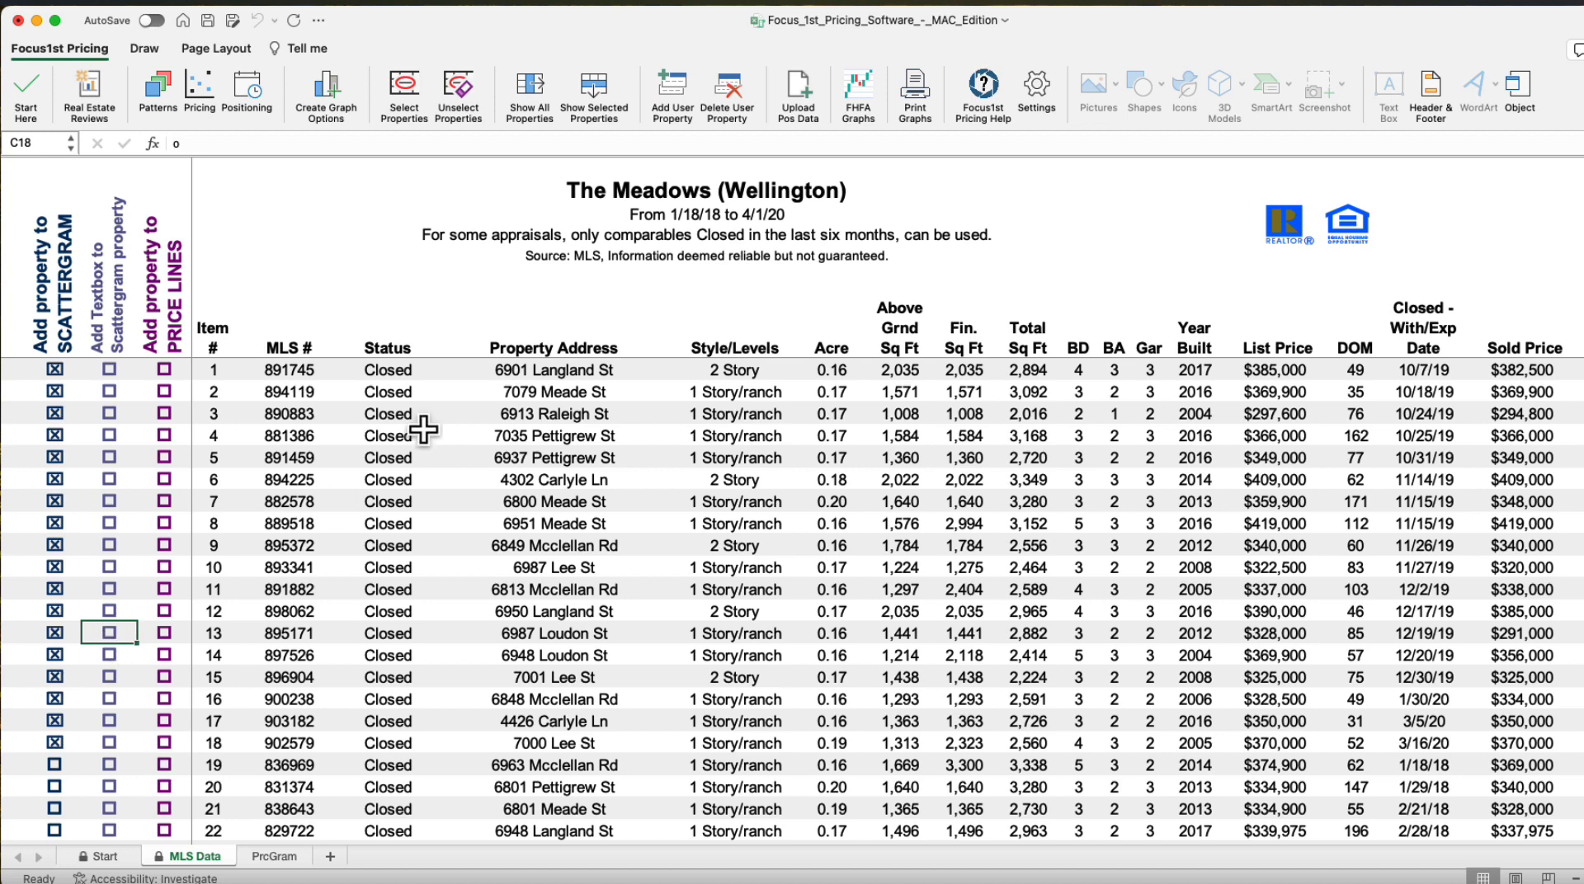
Create a scattergram graph by Total Square Feet with the trend line and default label fields
click(405, 95)
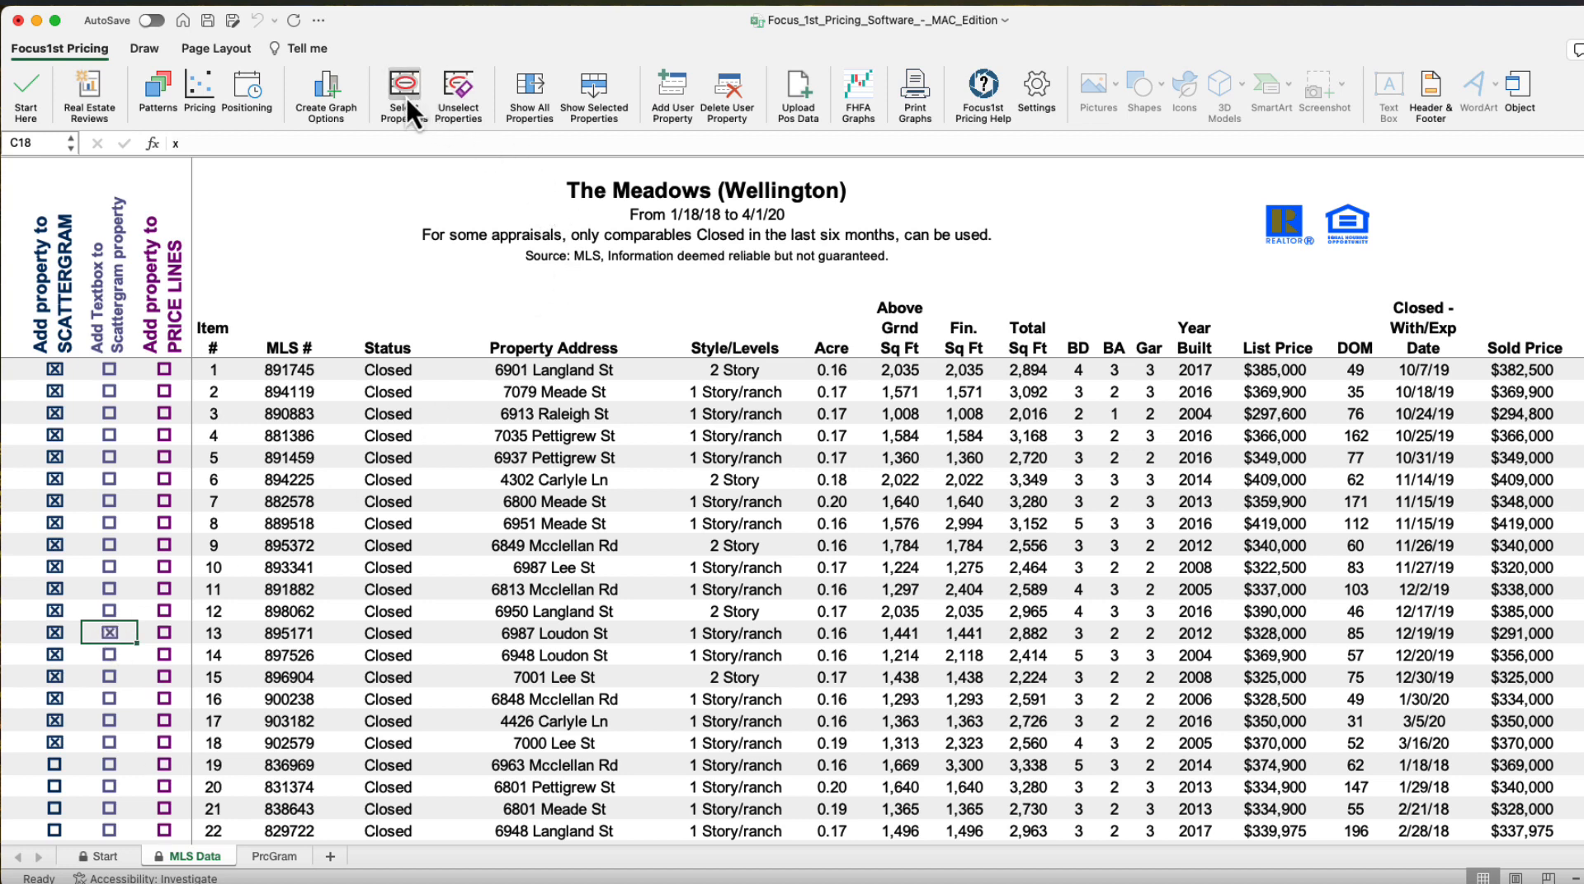
click(333, 90)
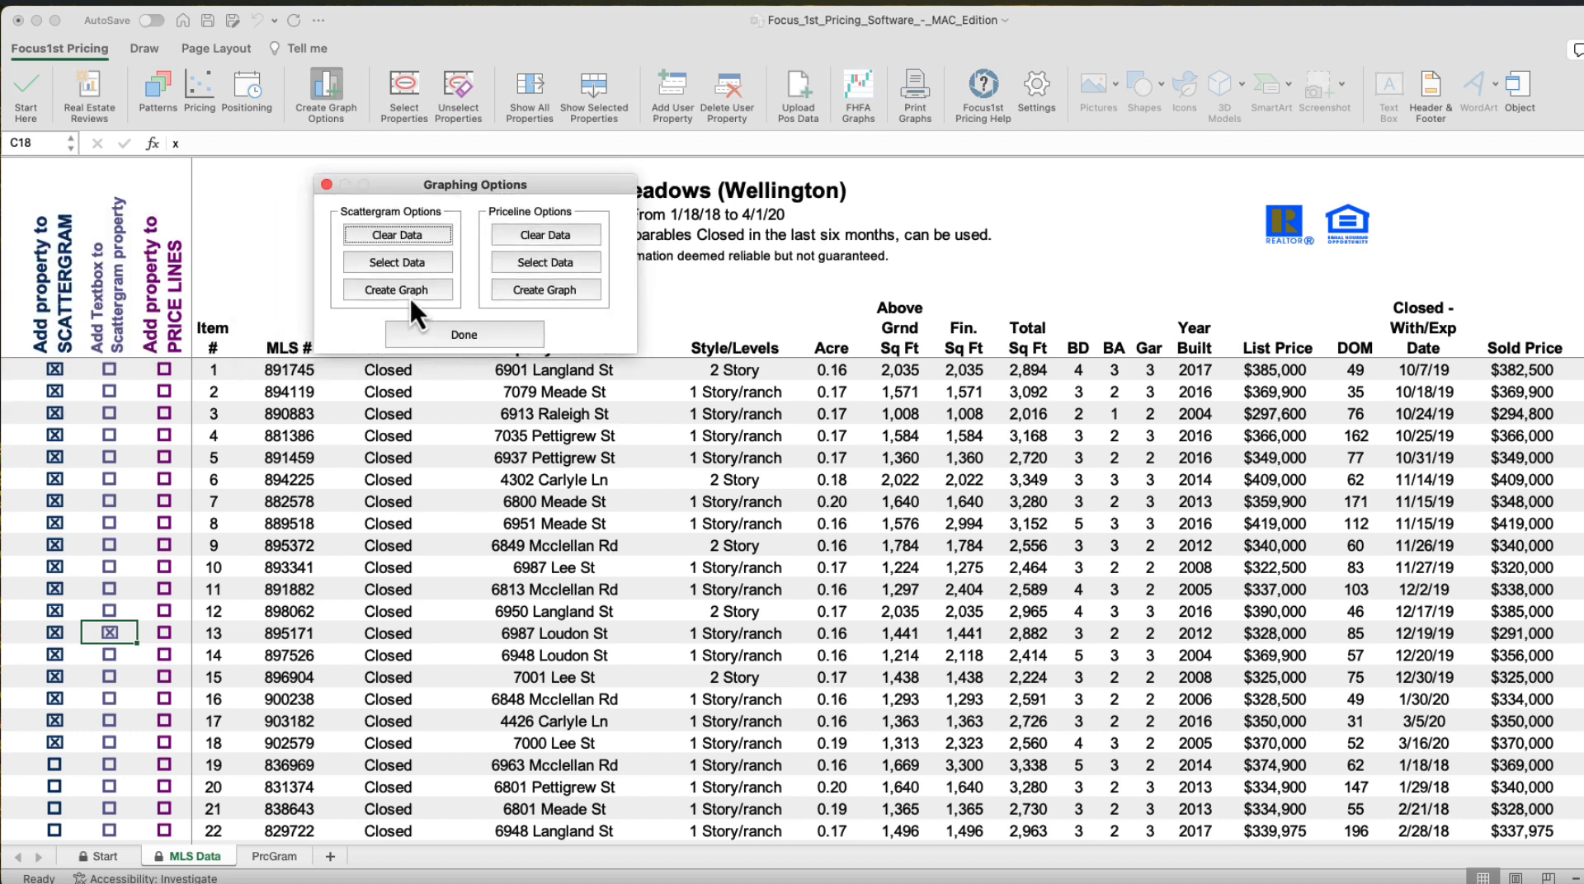
click(395, 288)
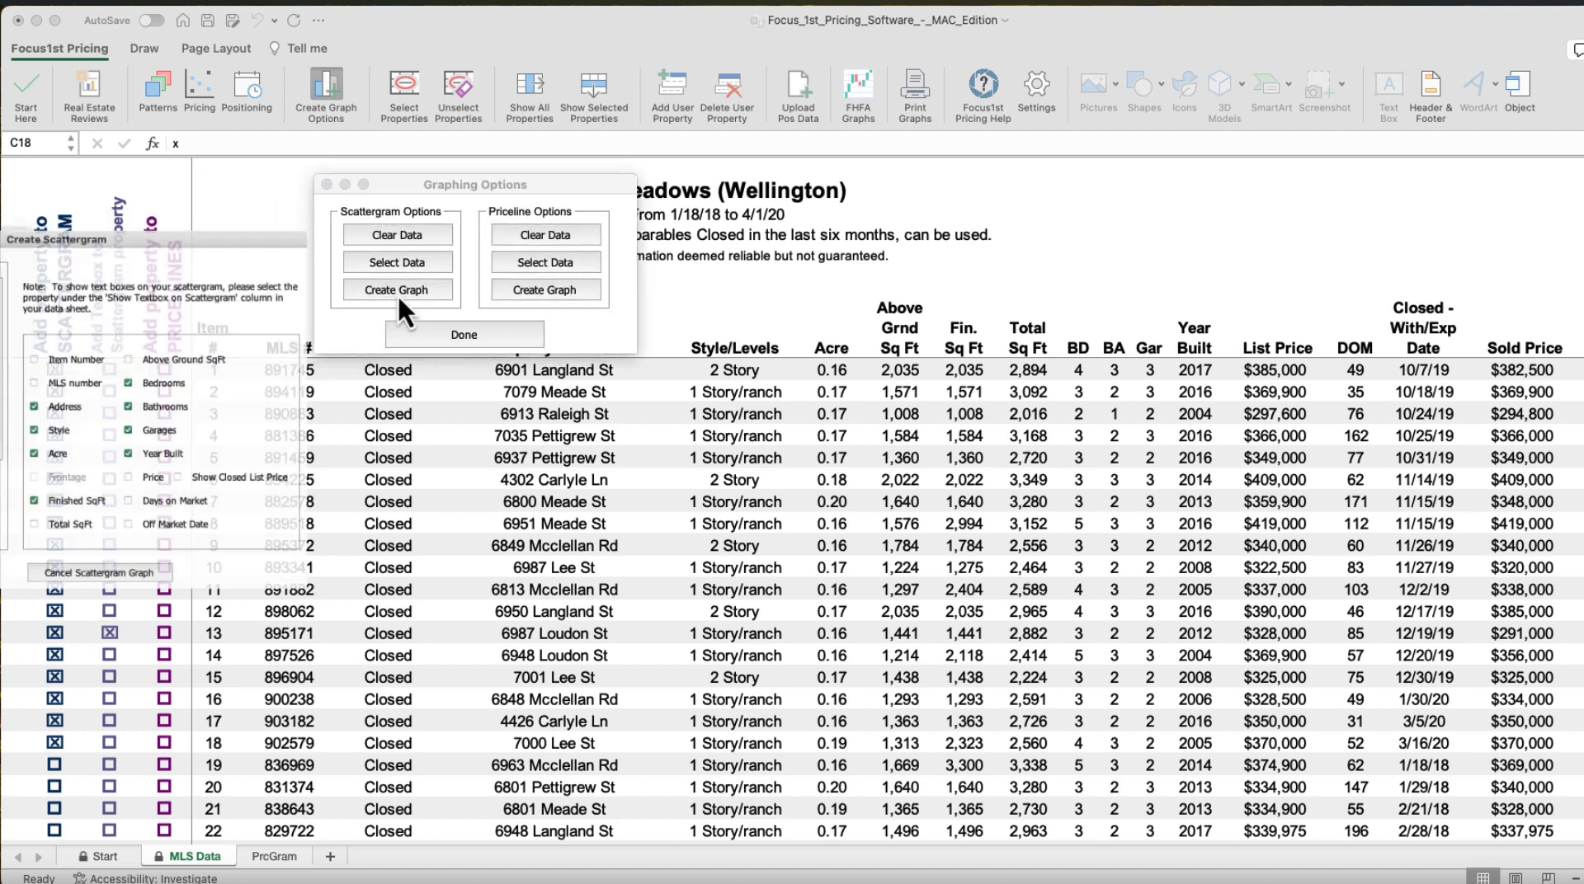
drag(8, 226, 738, 206)
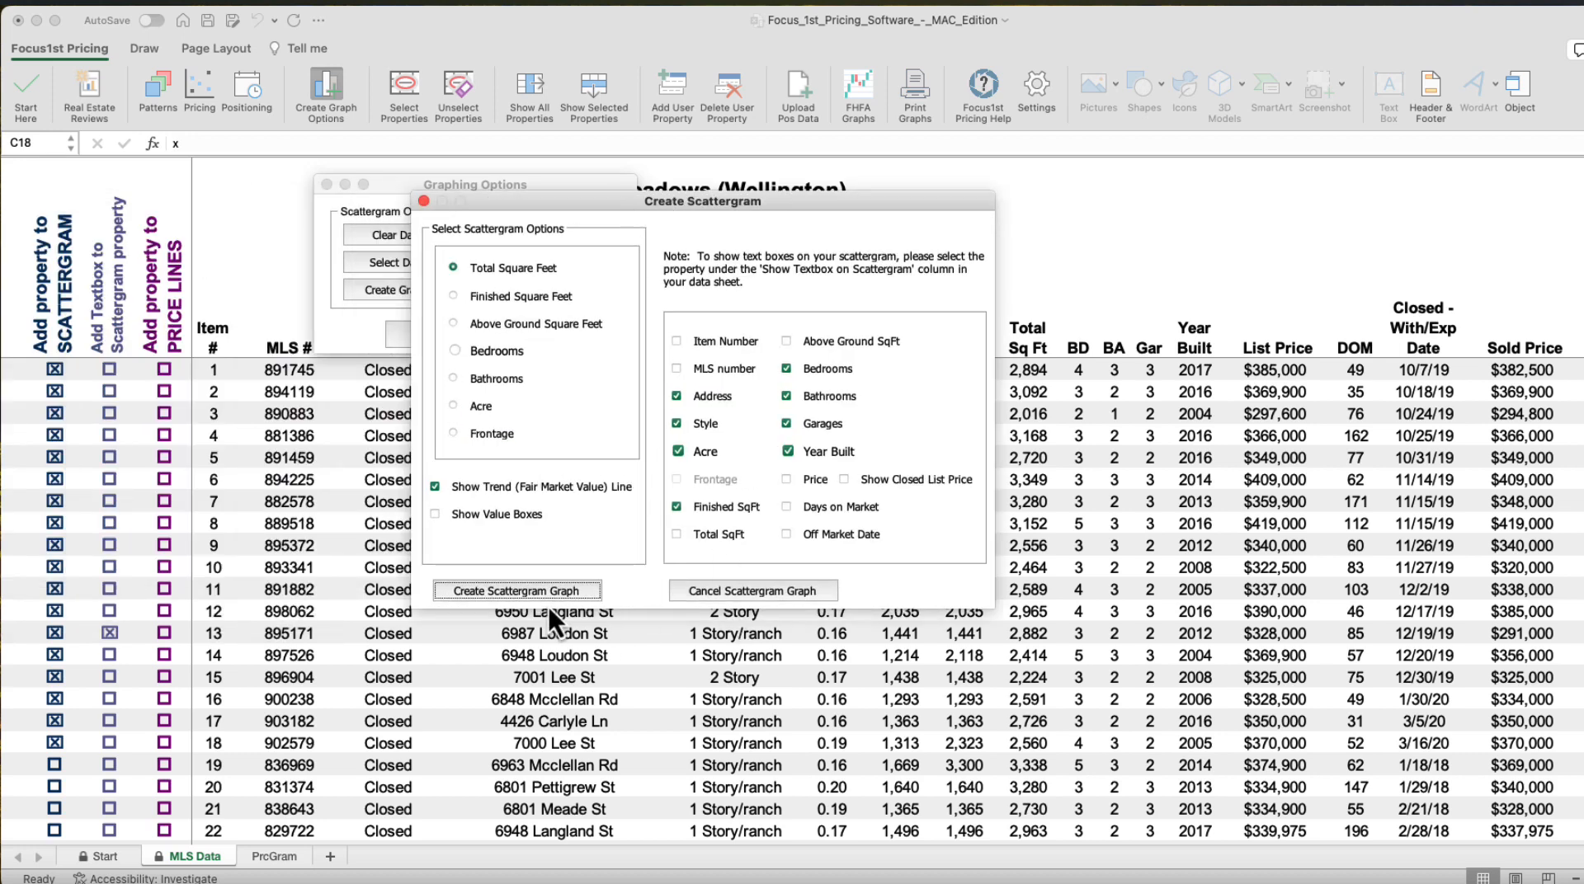
click(519, 590)
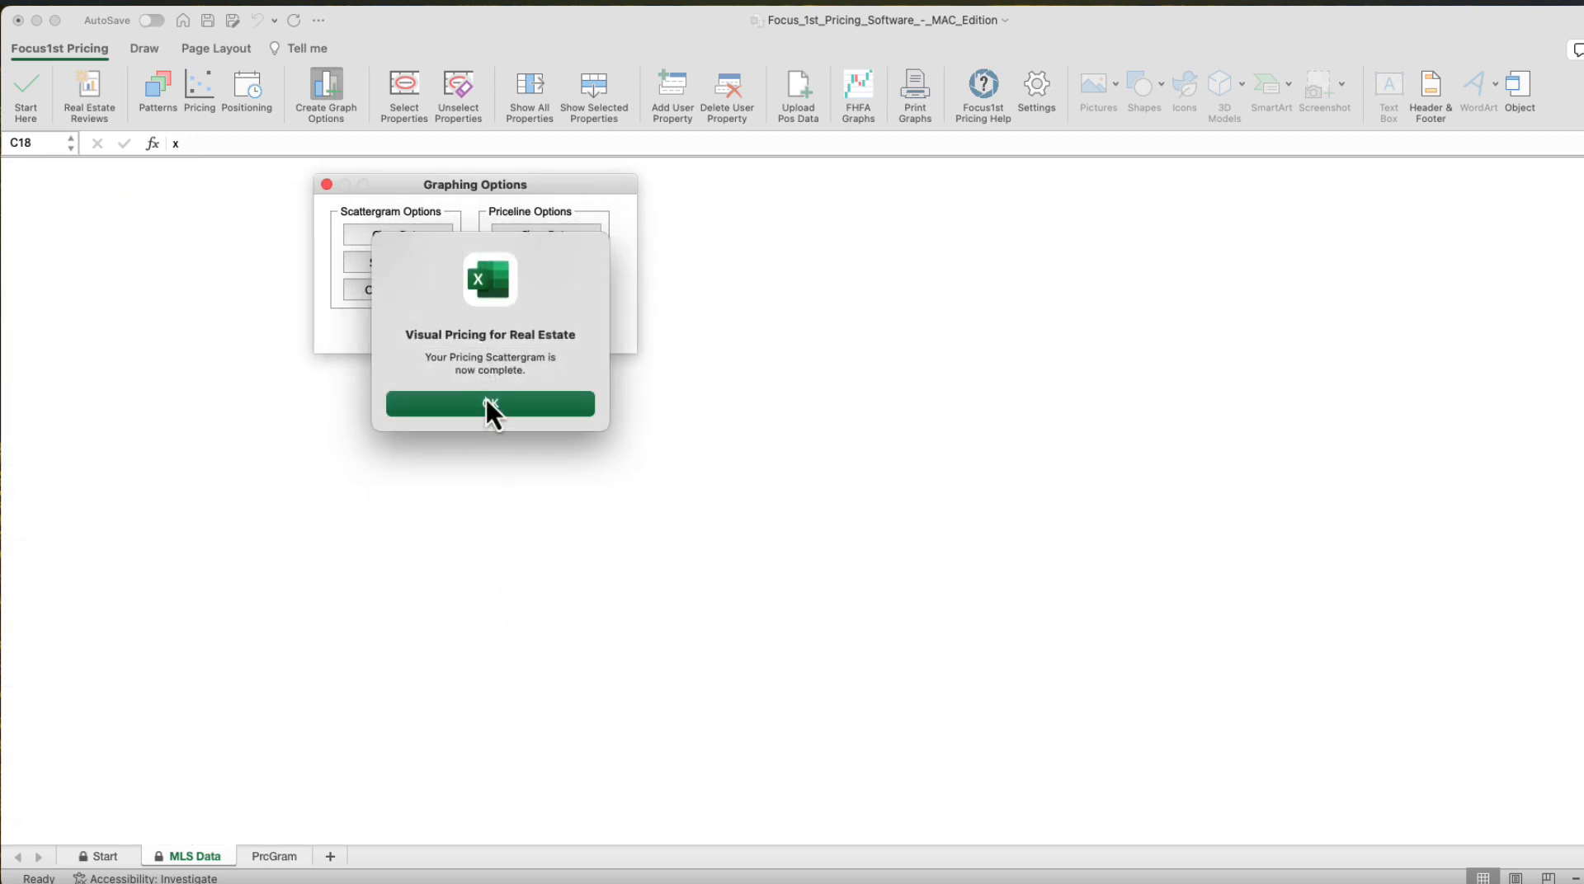
click(489, 404)
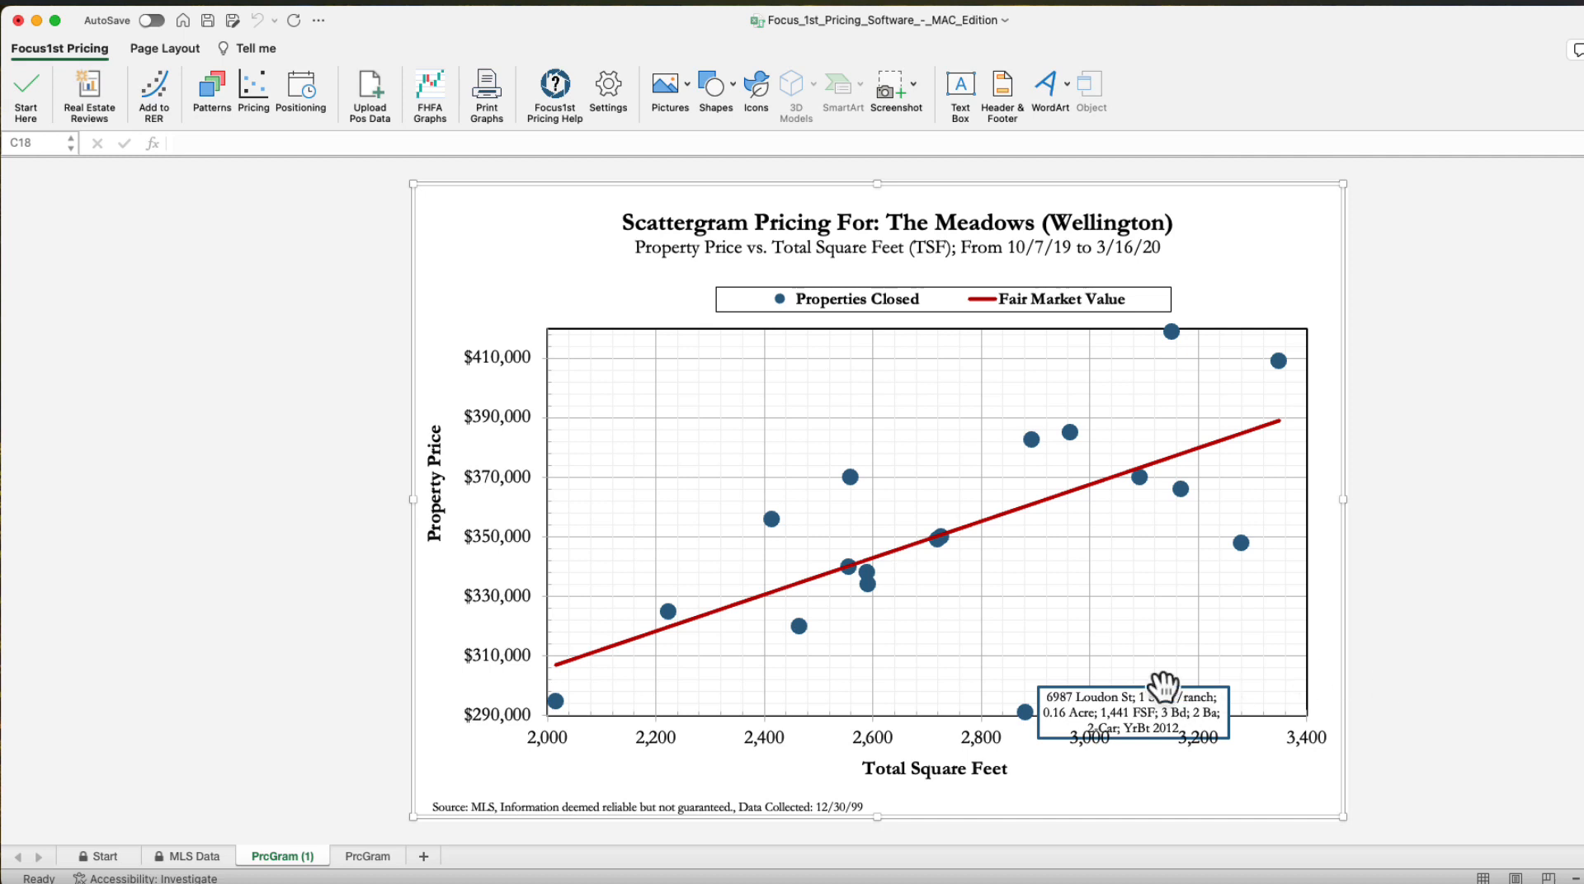
Widen item 13's data label on the chart and move it up and left of its point
drag(1138, 696, 1010, 490)
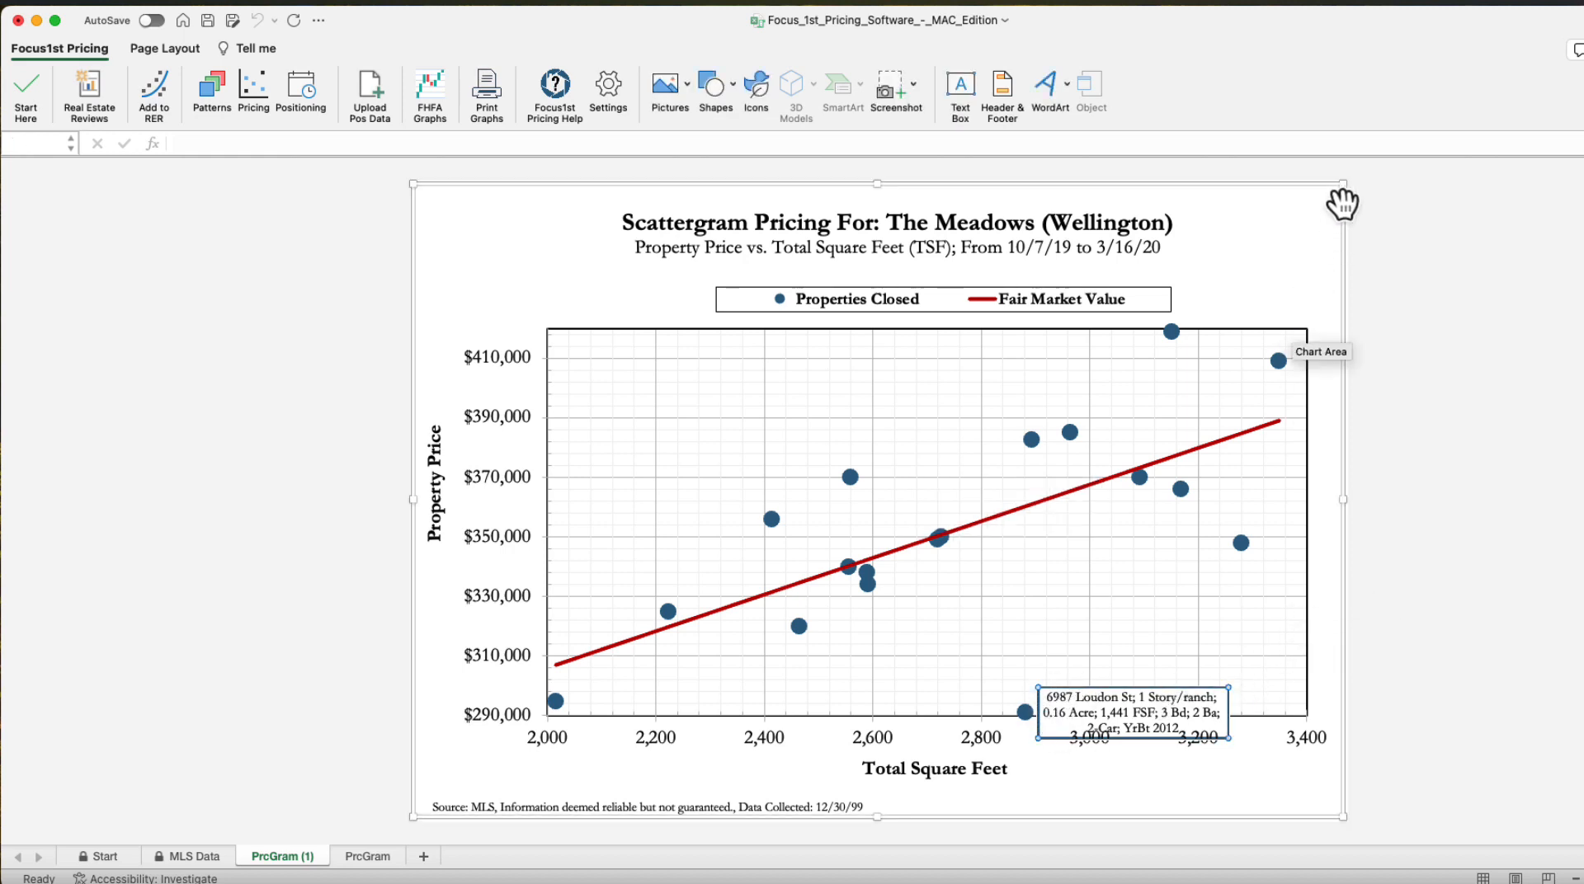
click(1040, 706)
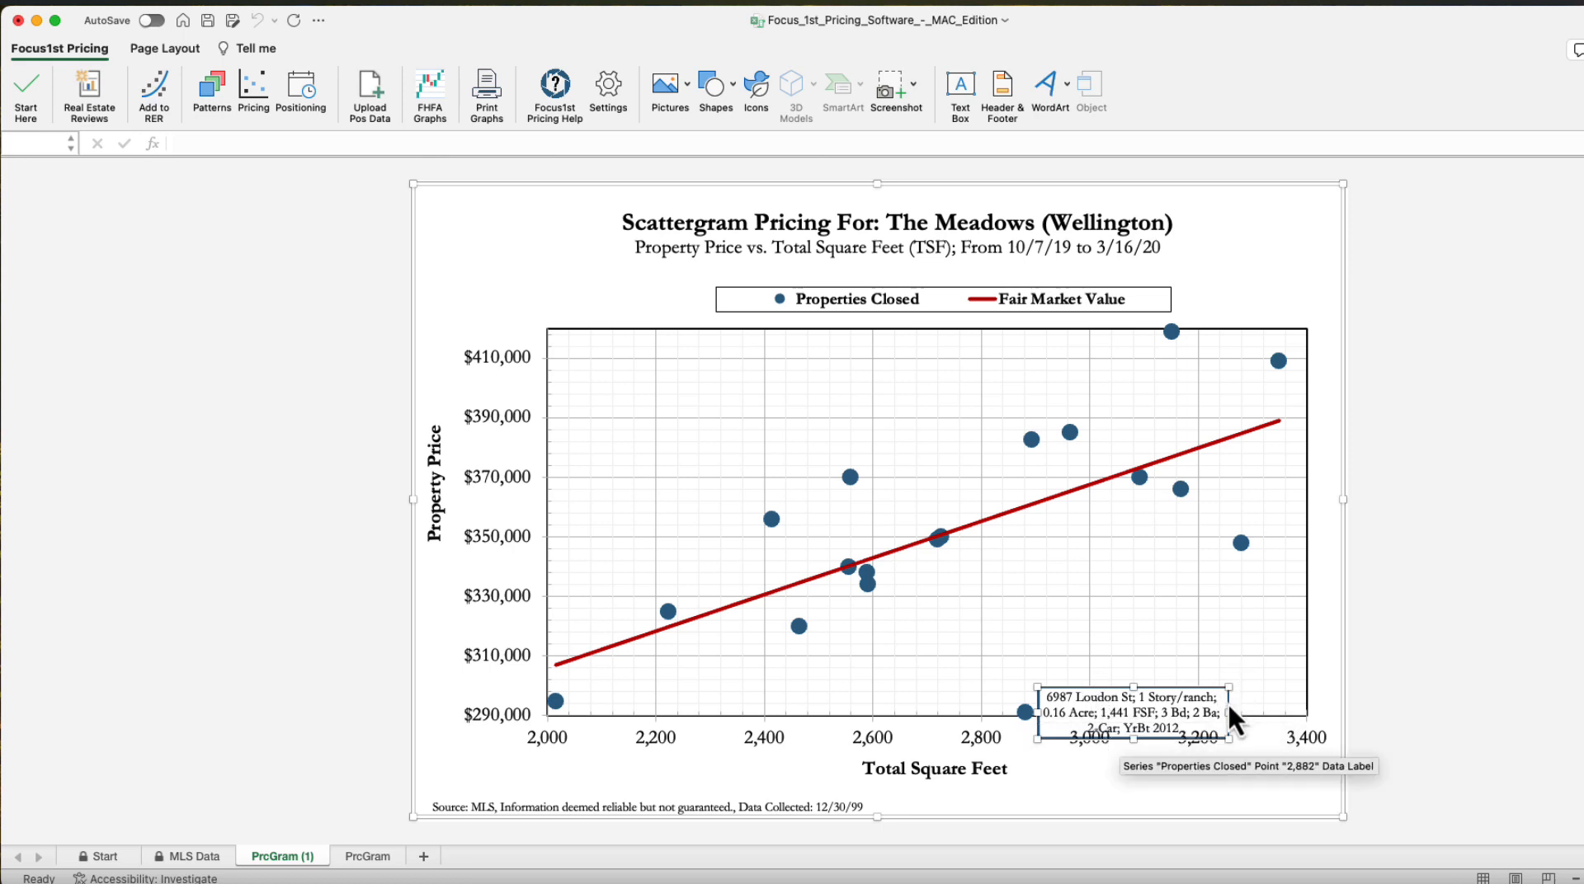
drag(1229, 709, 1271, 710)
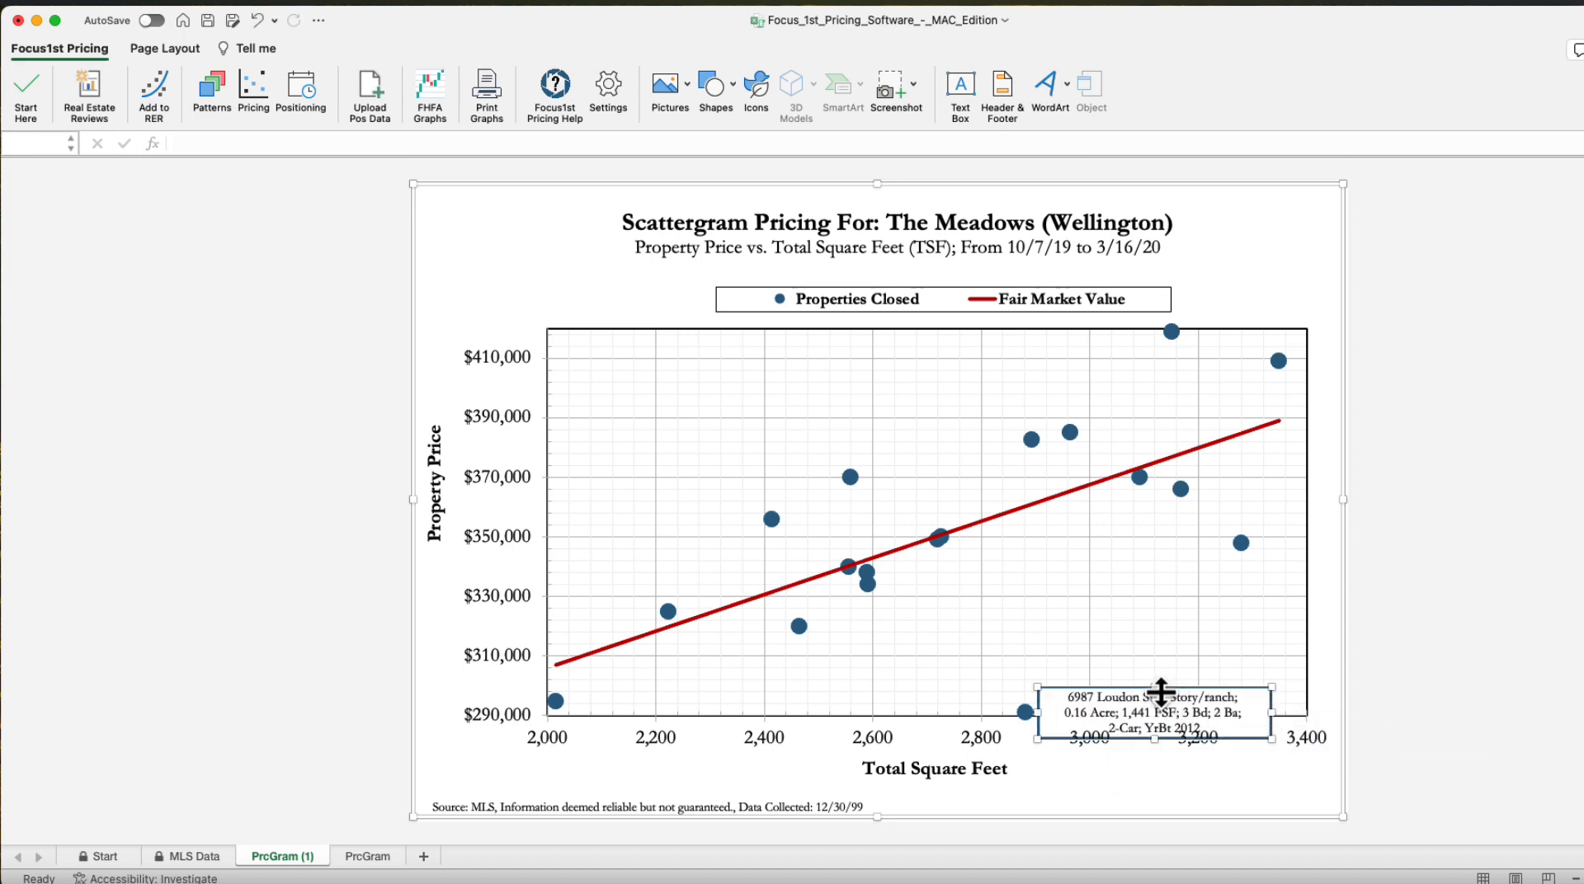
mouse_move(1155, 688)
mouse_down()
mouse_move(1155, 664)
mouse_move(1155, 688)
mouse_up()
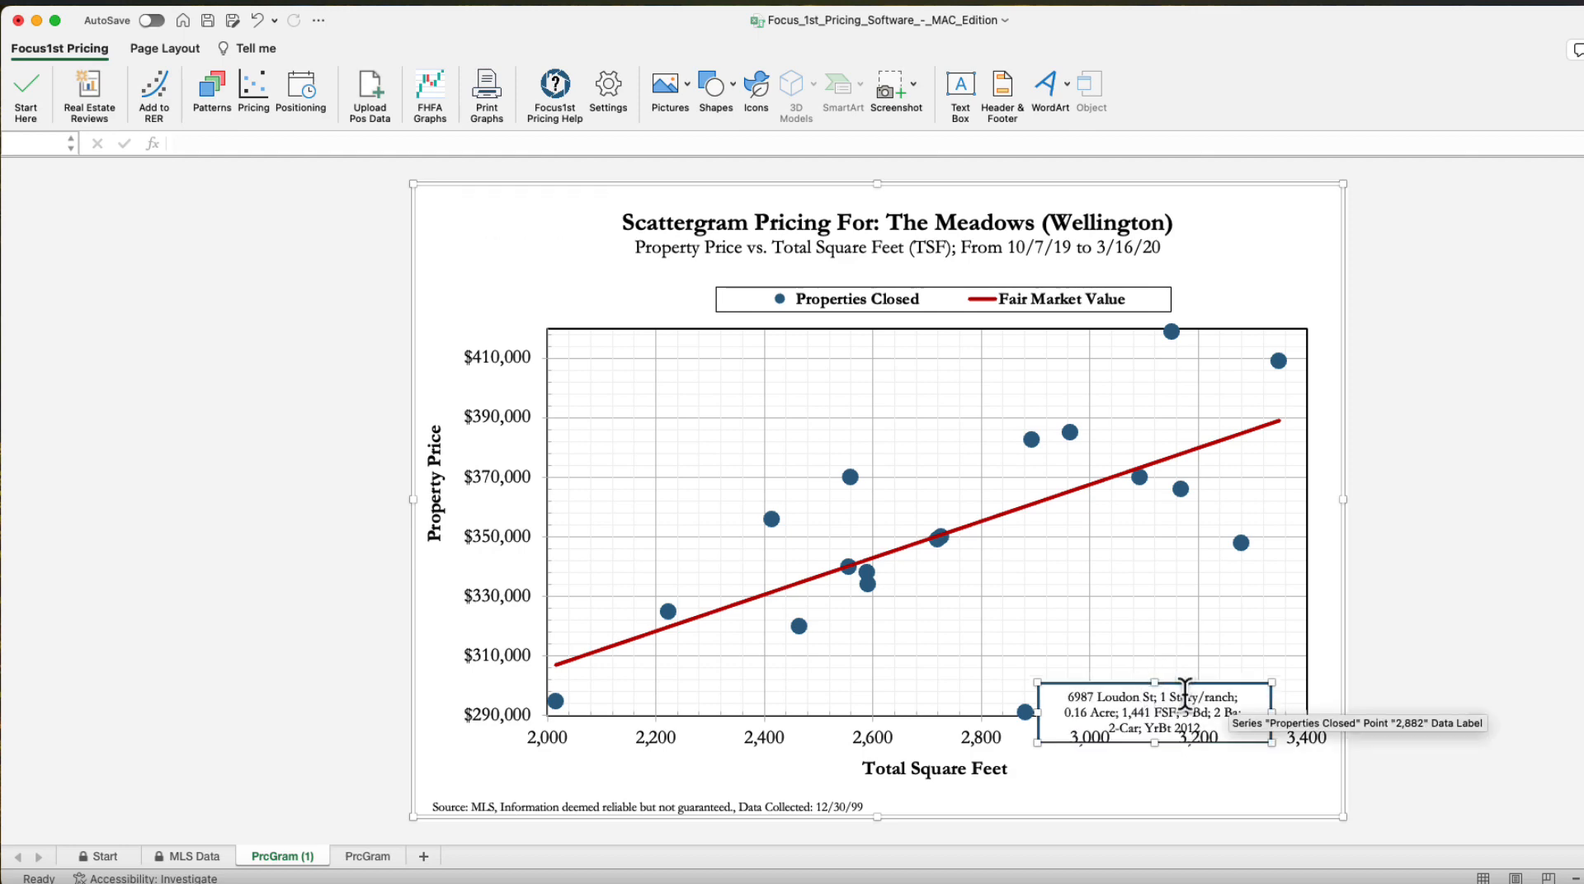
drag(1243, 685, 967, 647)
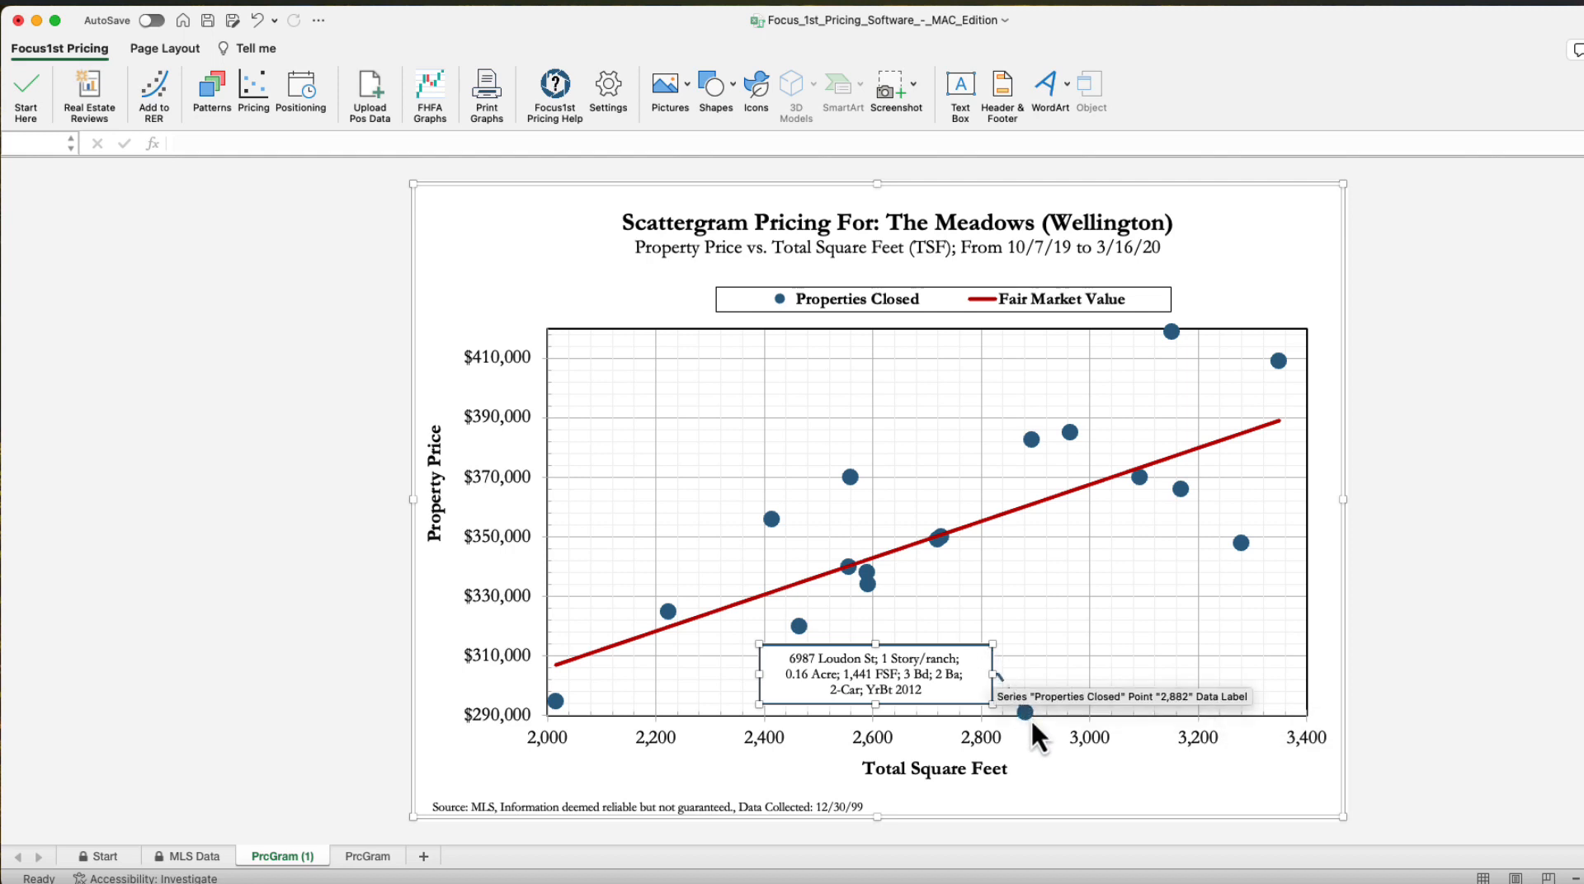
Append ", Short Sale" to the end of item 13's data label text
click(1470, 617)
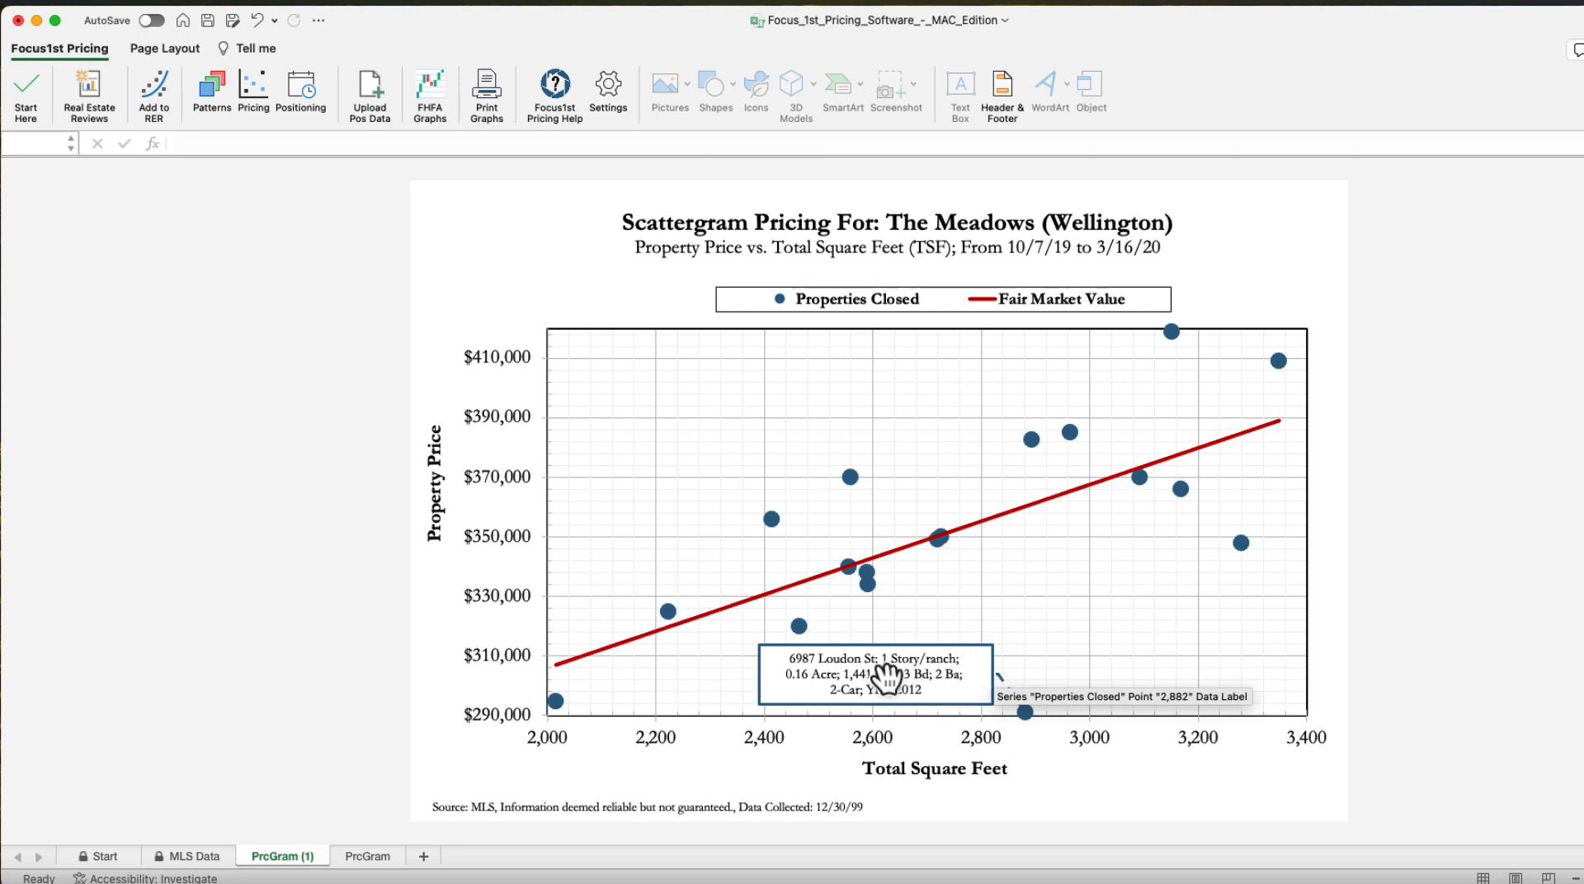
click(935, 691)
click(935, 692)
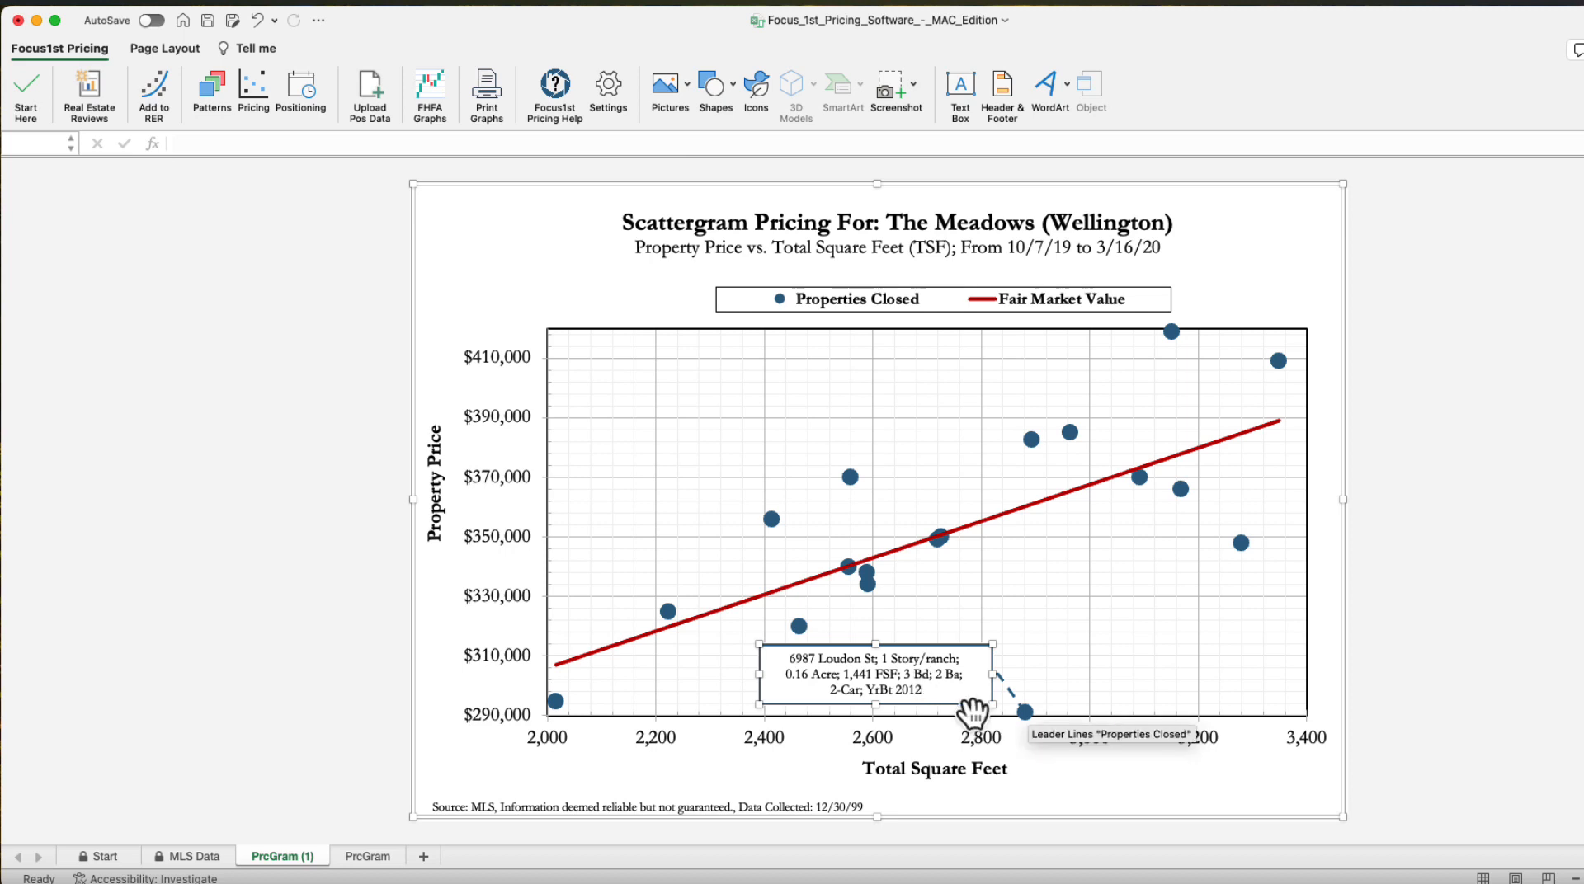
text(, short)
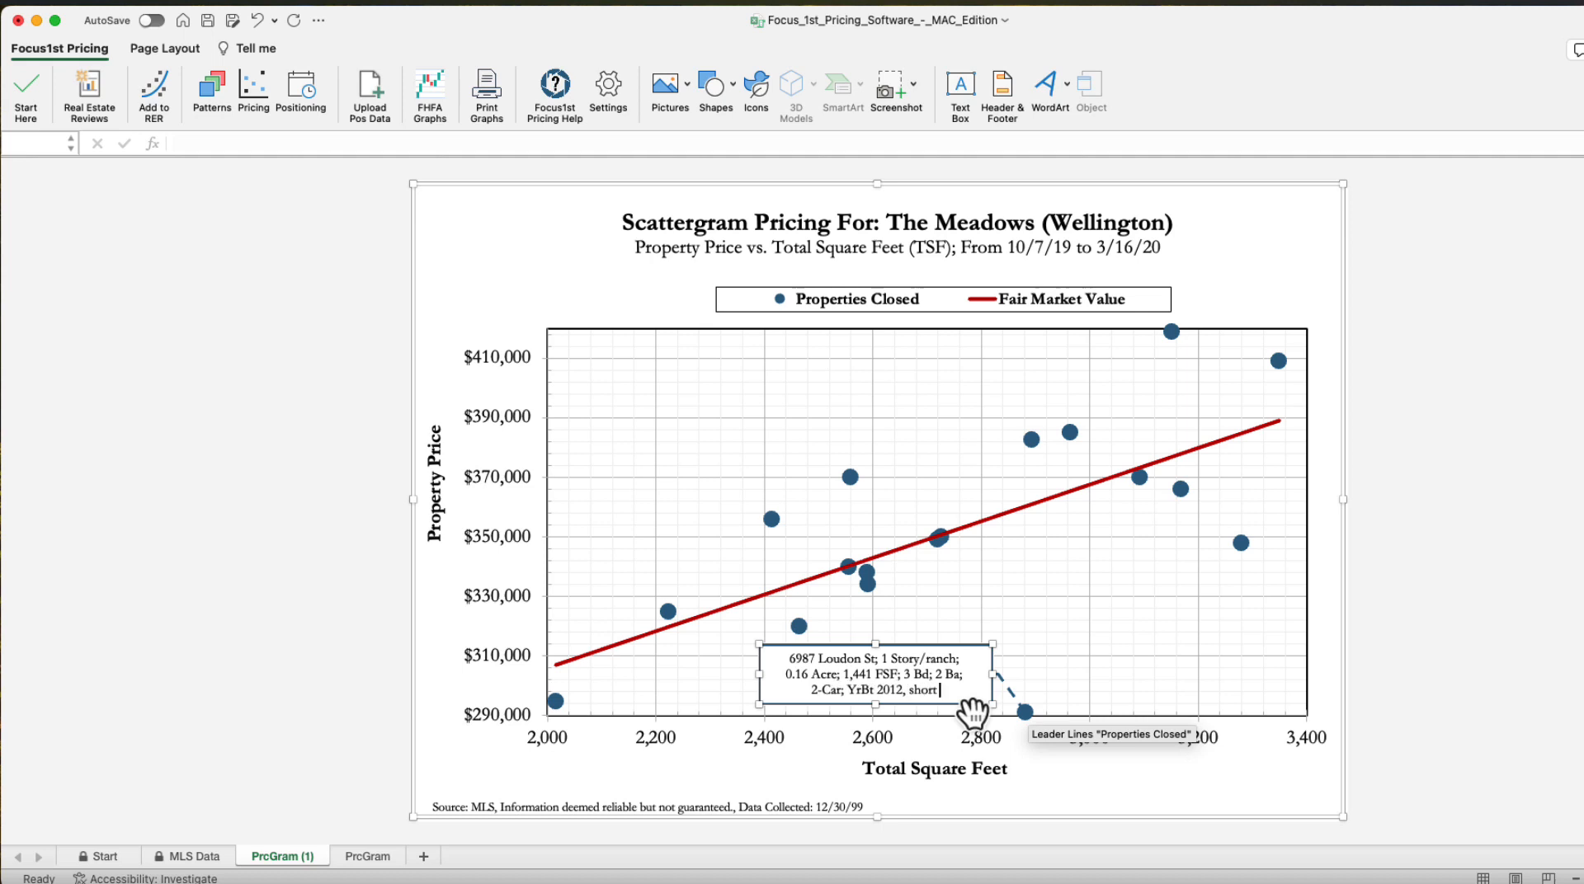
key(BackSpace)
key(BackSpace)
key(BackSpace)
key(BackSpace)
text(hort Sale)
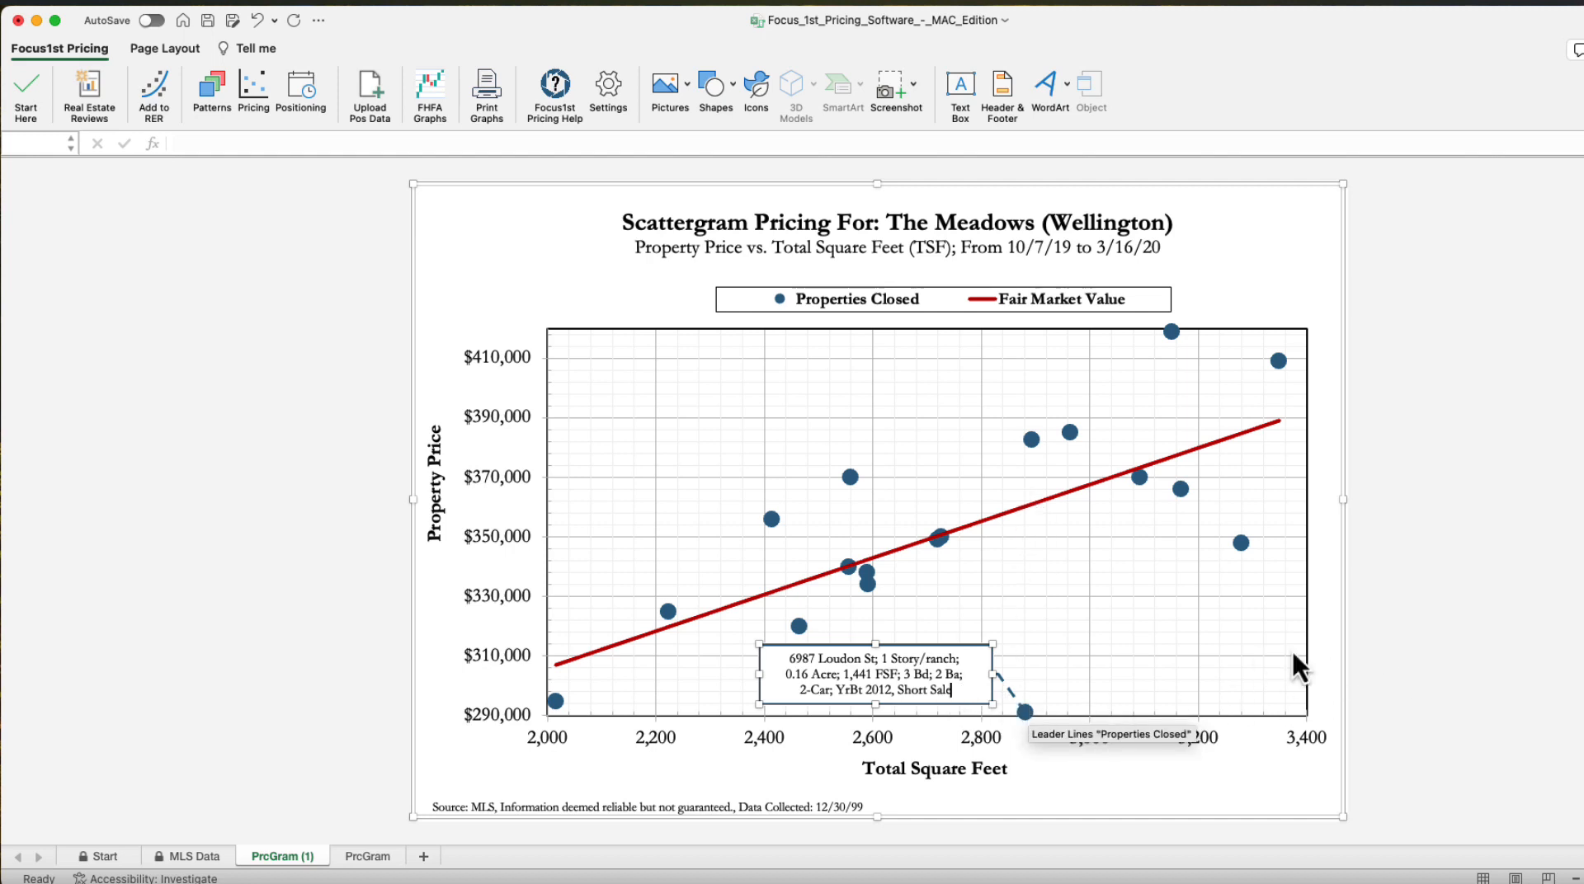
click(1473, 534)
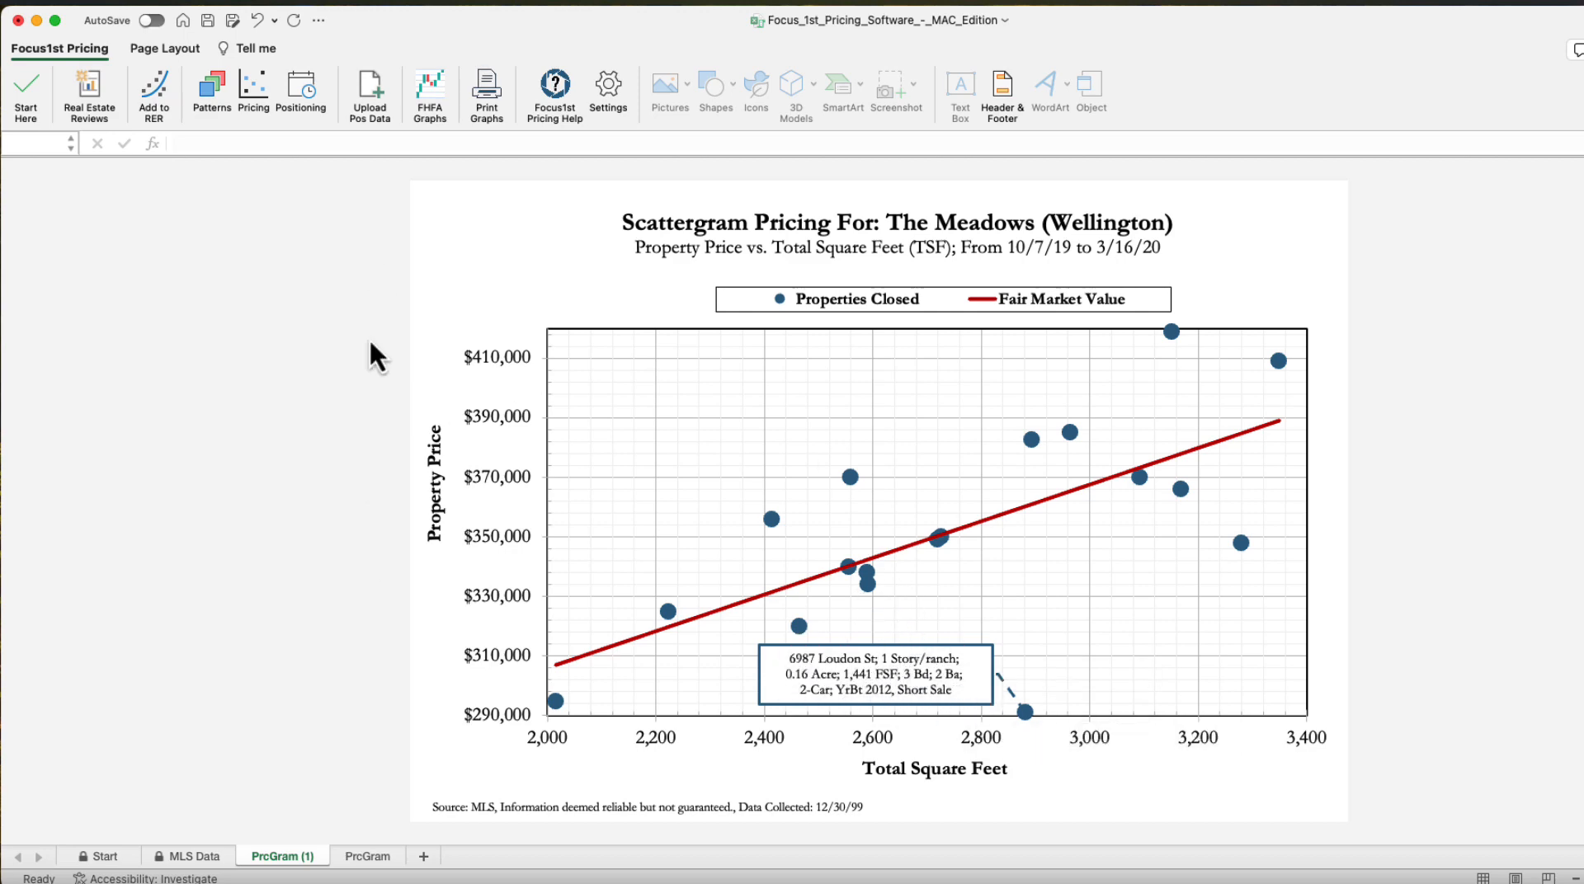
Open the scattergram creation dialog and additionally enable the MLS number and Total SqFt label fields
click(251, 90)
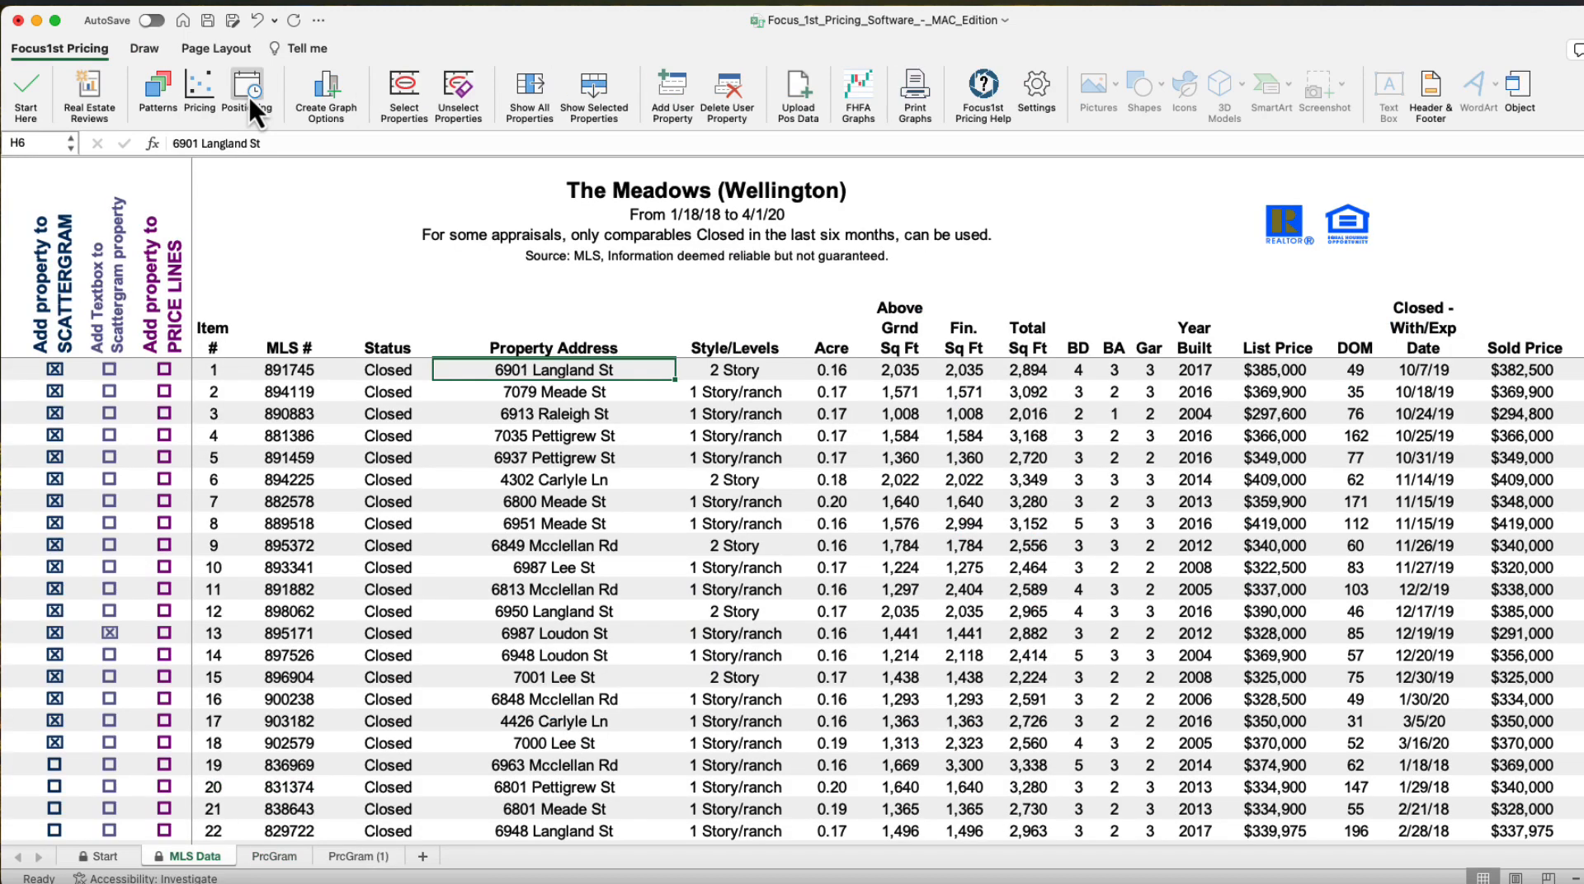
click(327, 87)
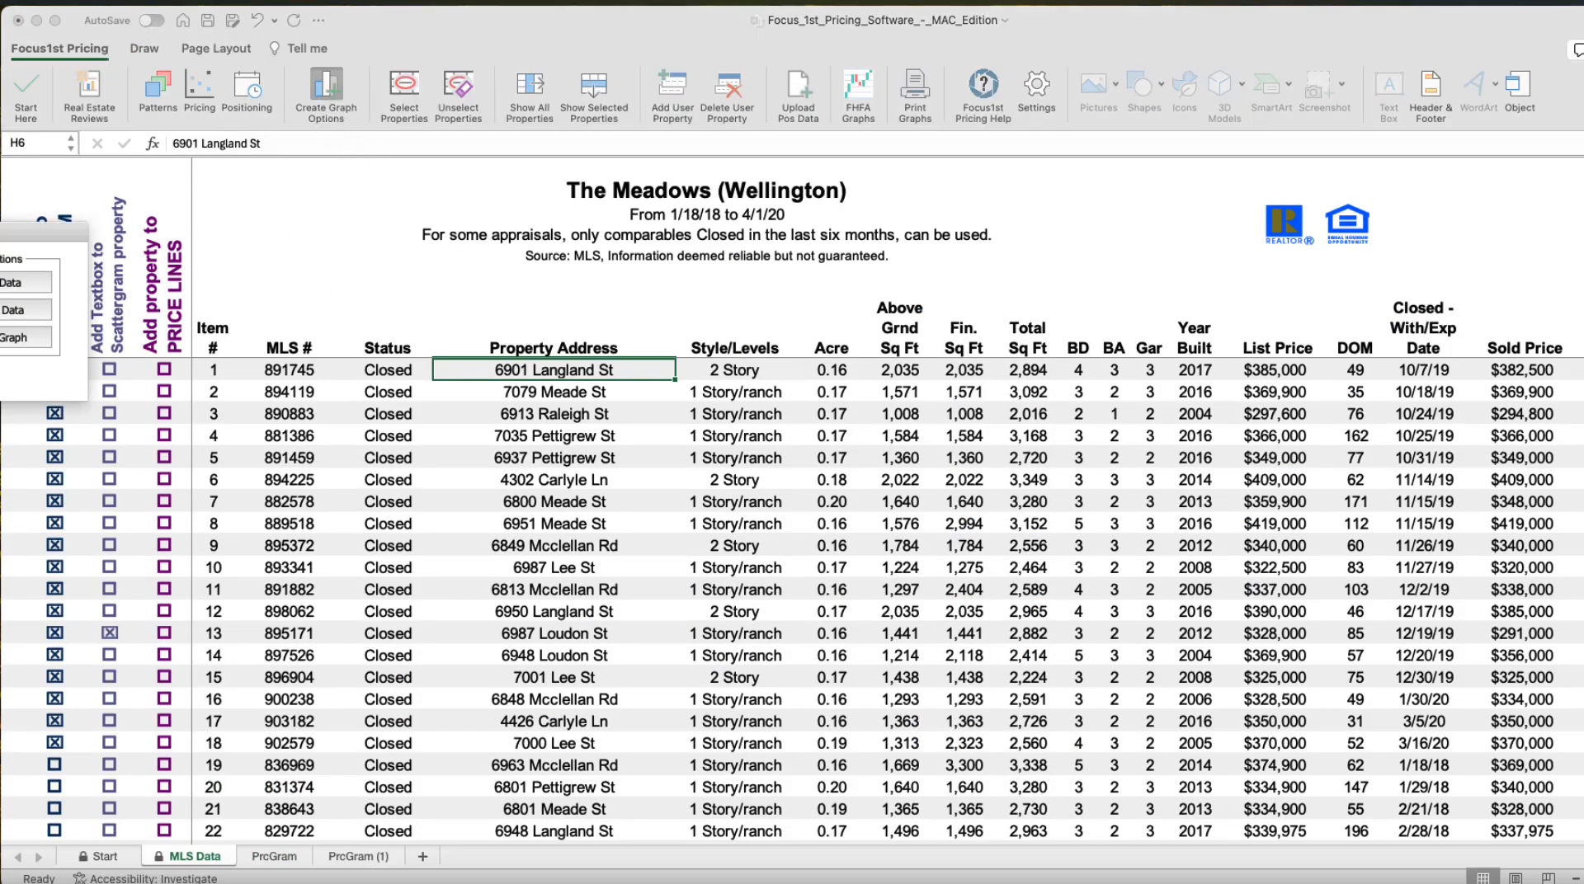
drag(4, 231, 873, 209)
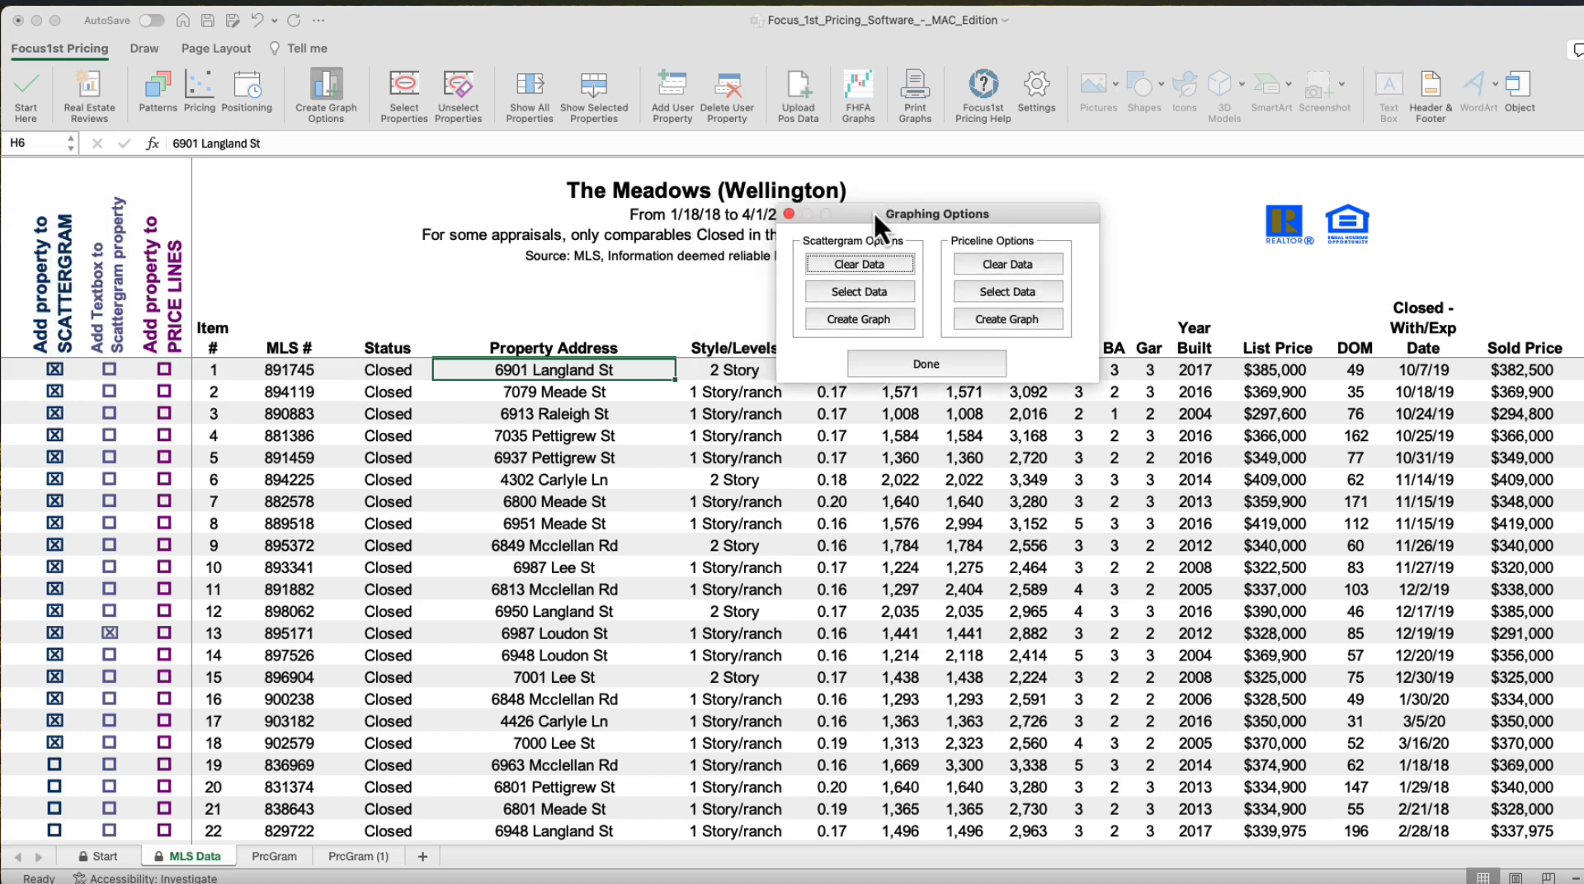
click(864, 320)
drag(4, 211, 797, 179)
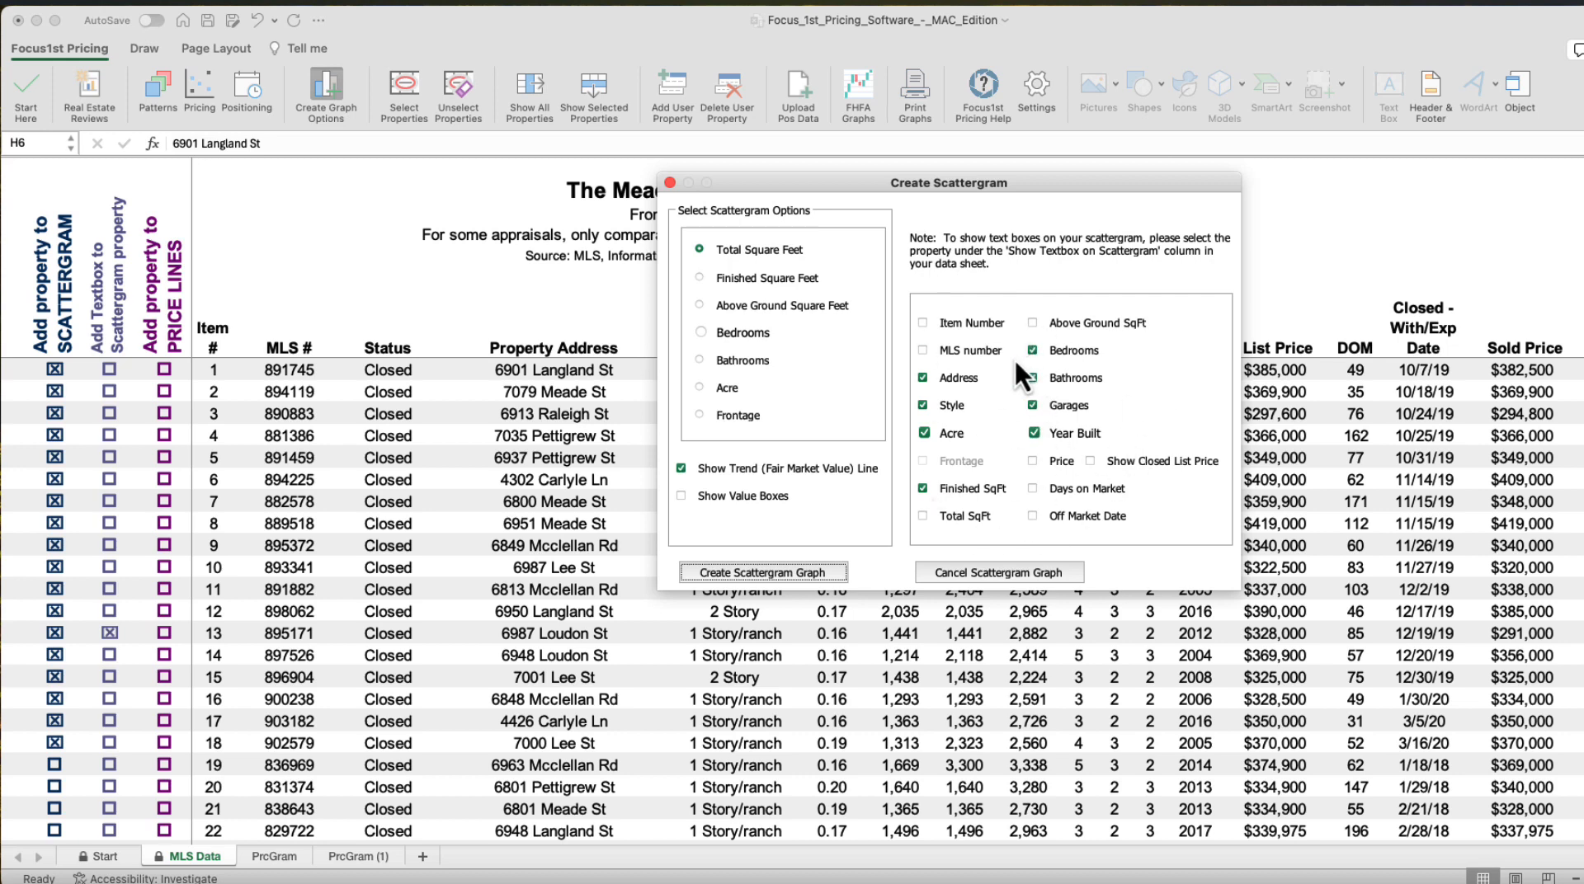
click(922, 350)
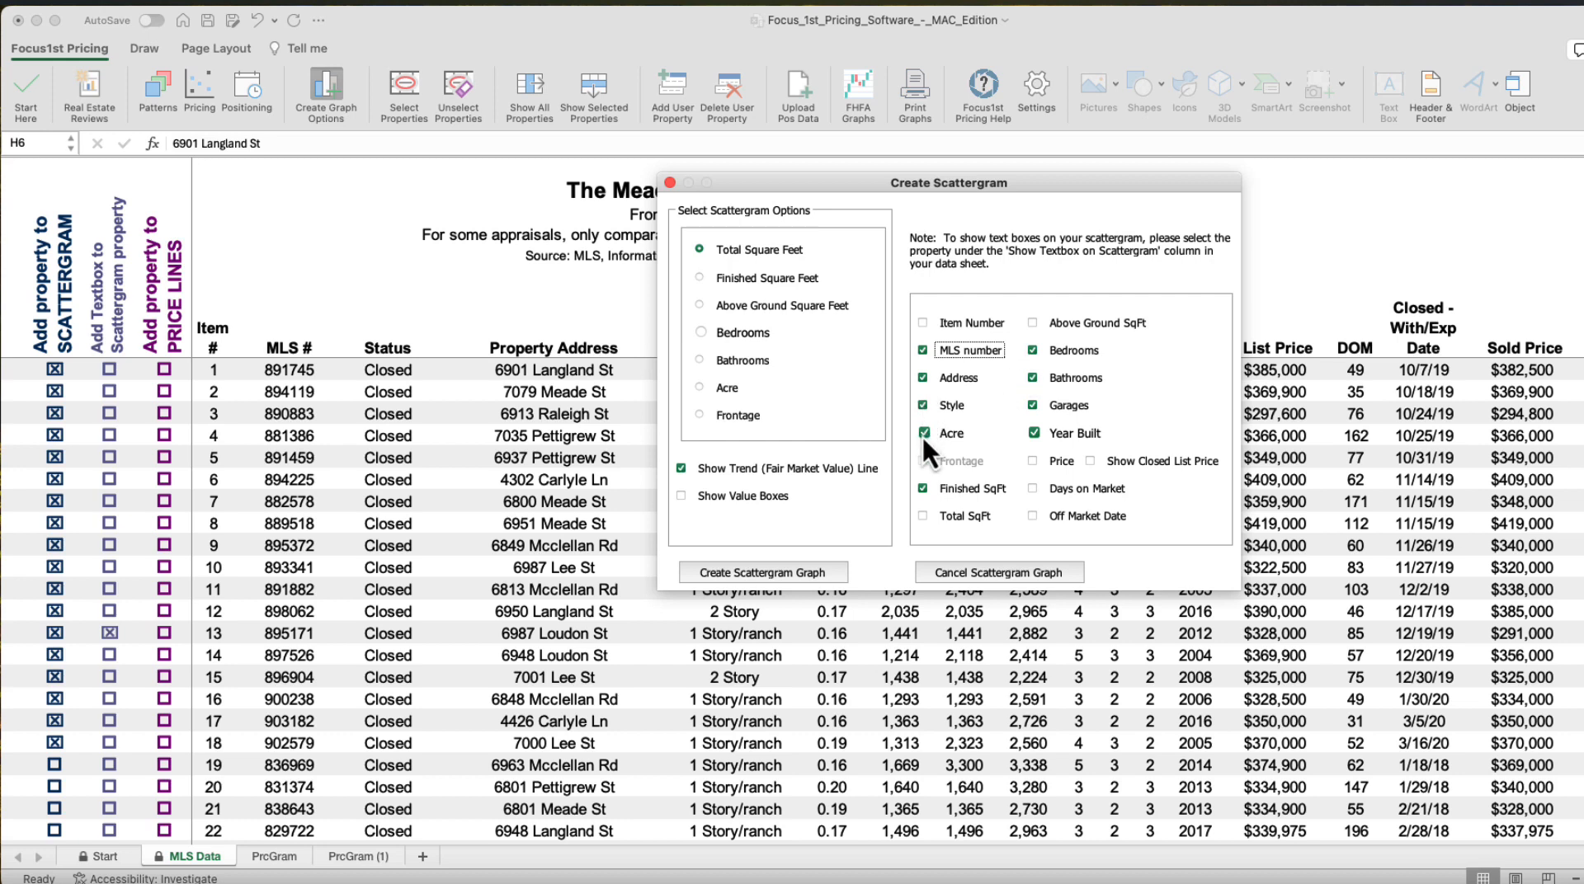
click(923, 515)
Create the scattergram graph, keeping both the new and the previous chart
click(828, 576)
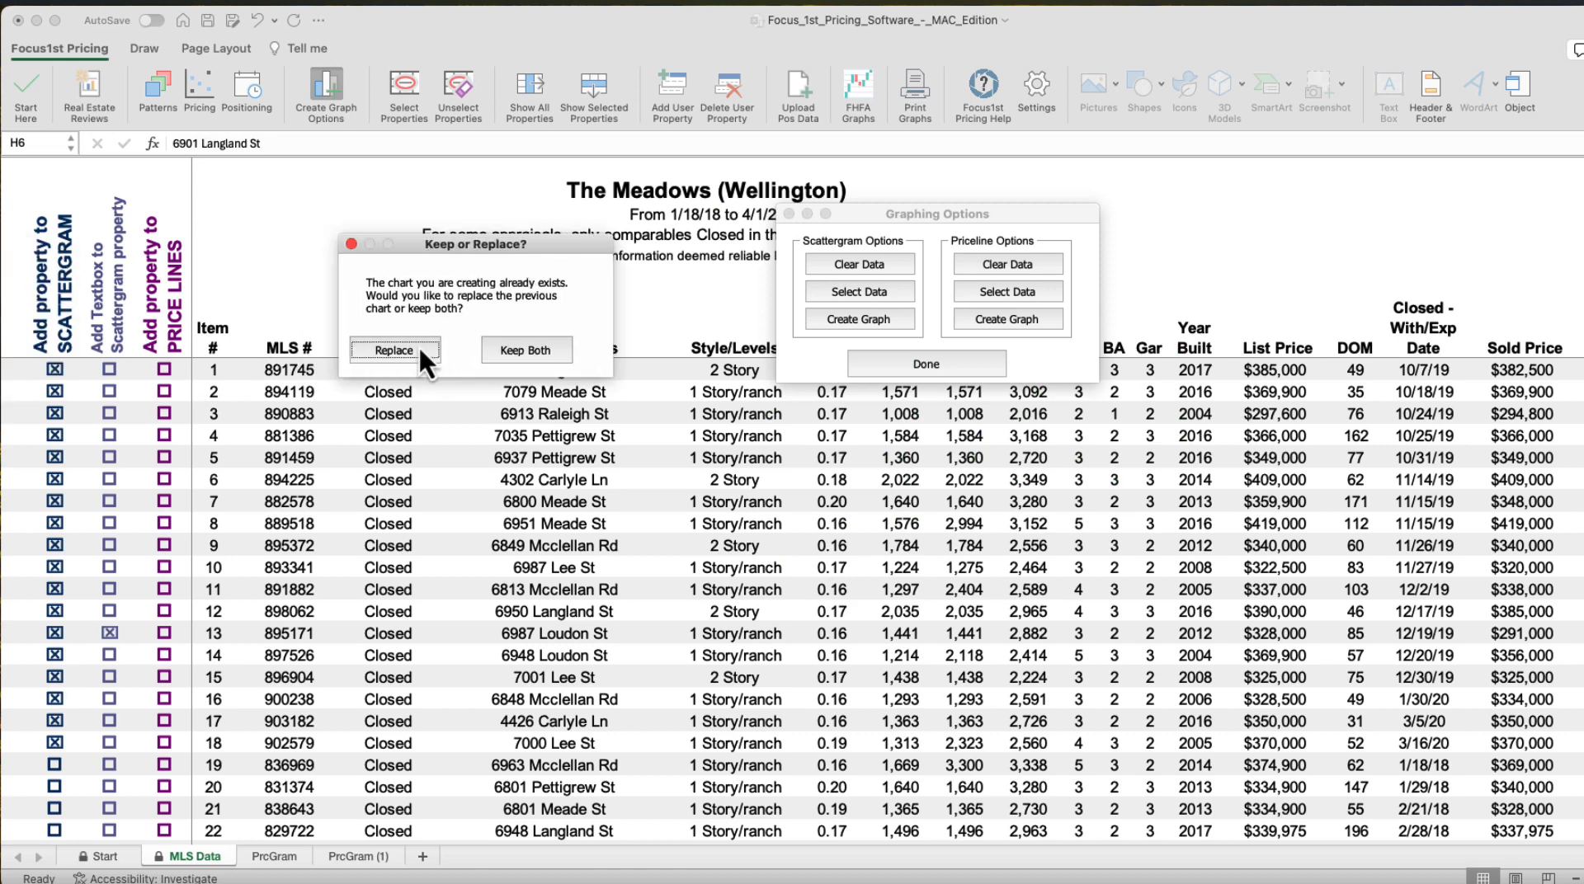
click(521, 353)
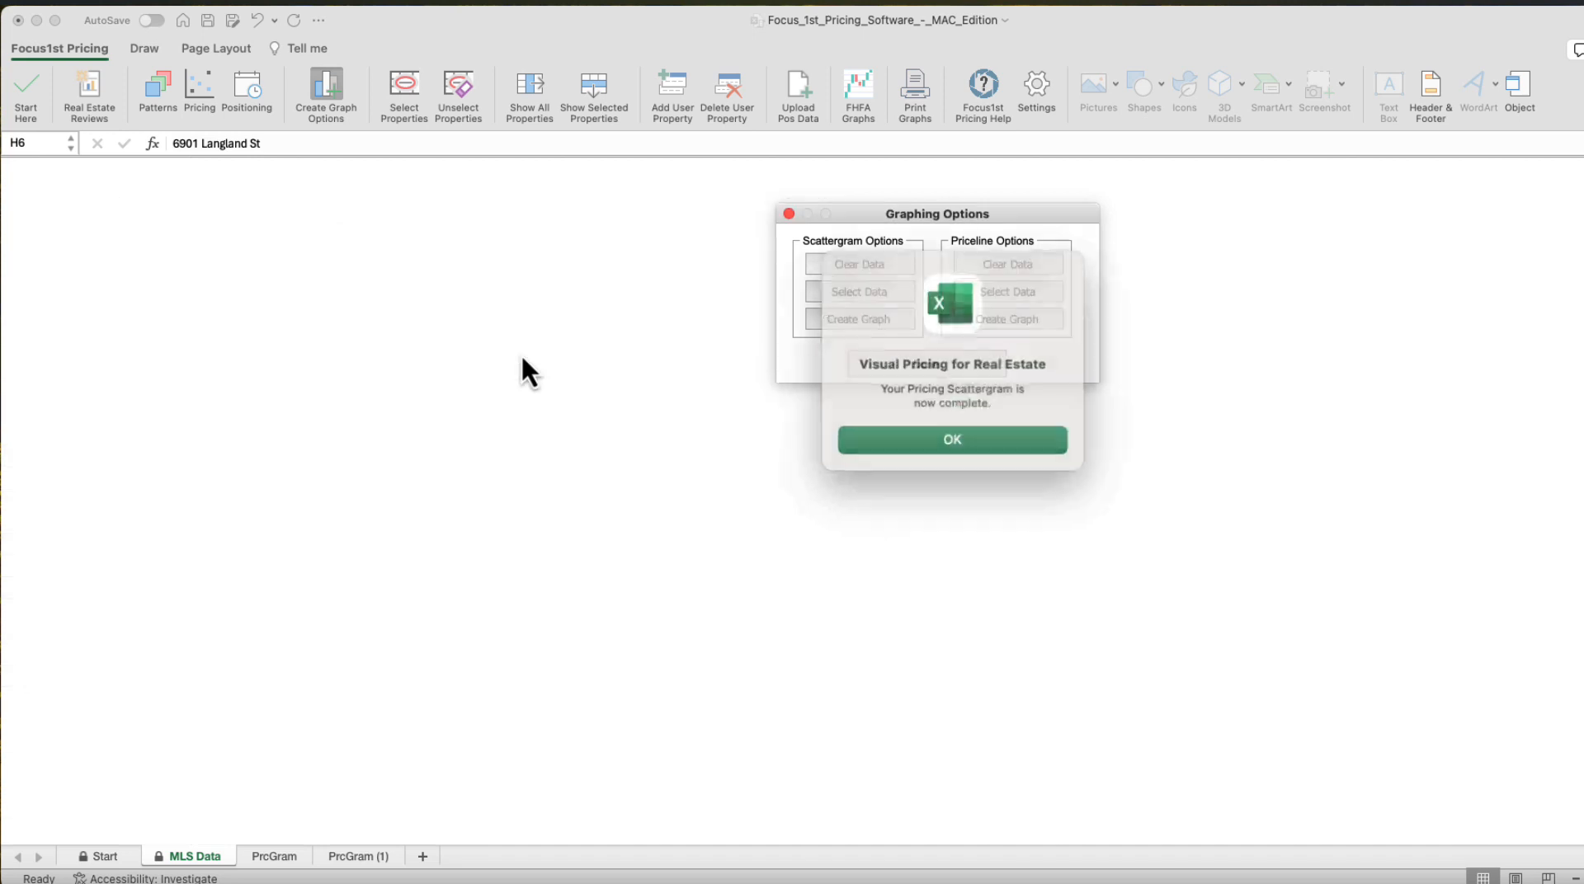
click(924, 428)
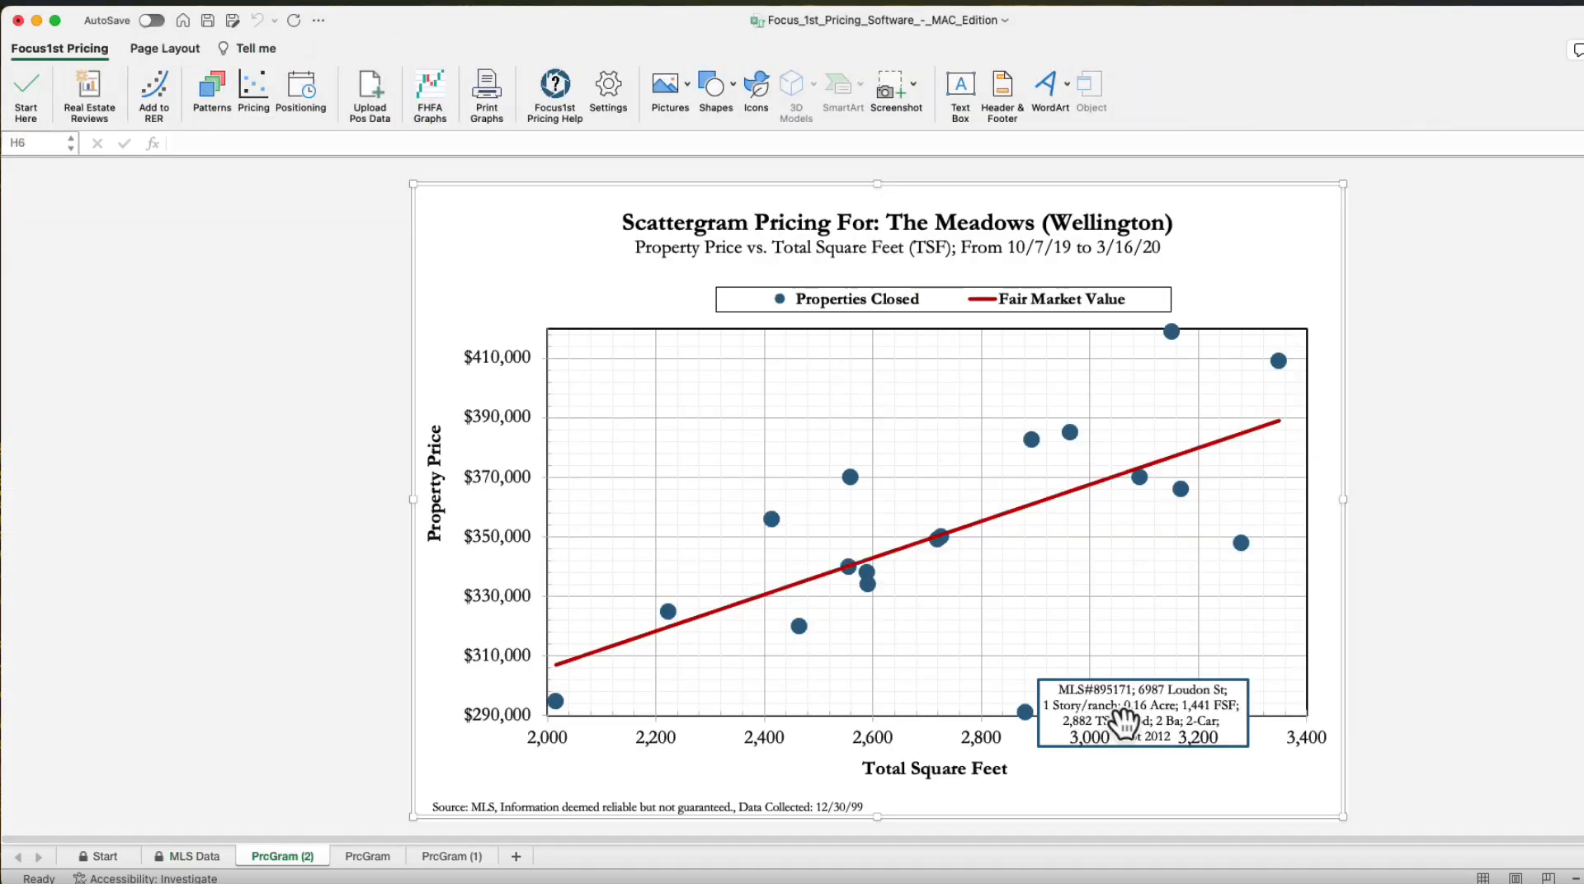
Move item 13's data label above its point and append ", Short Sale" to its text
click(1197, 685)
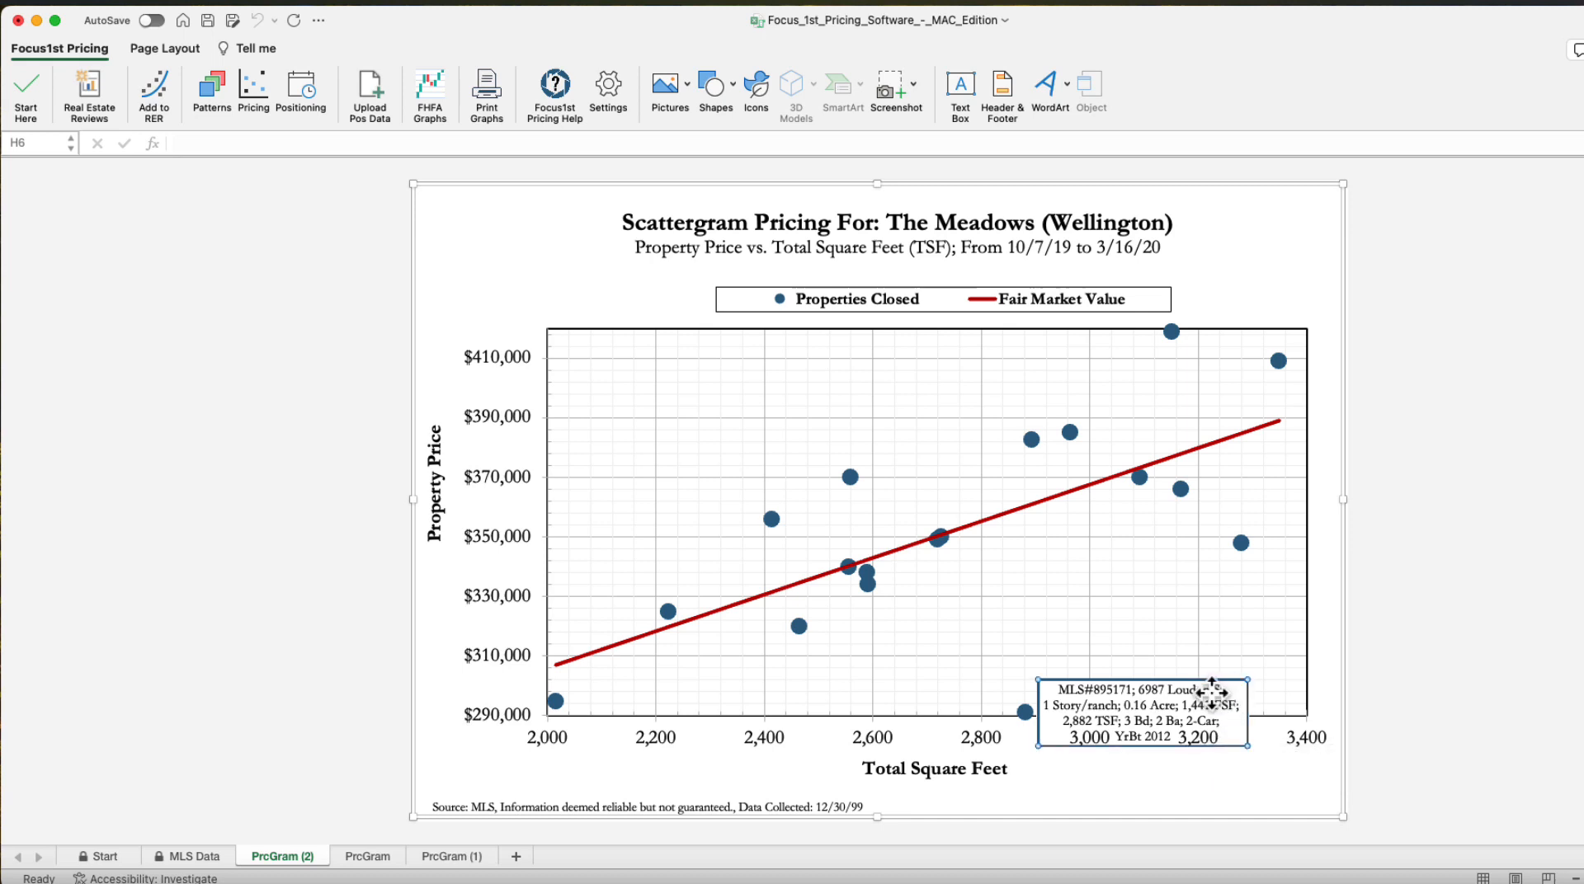
click(1197, 684)
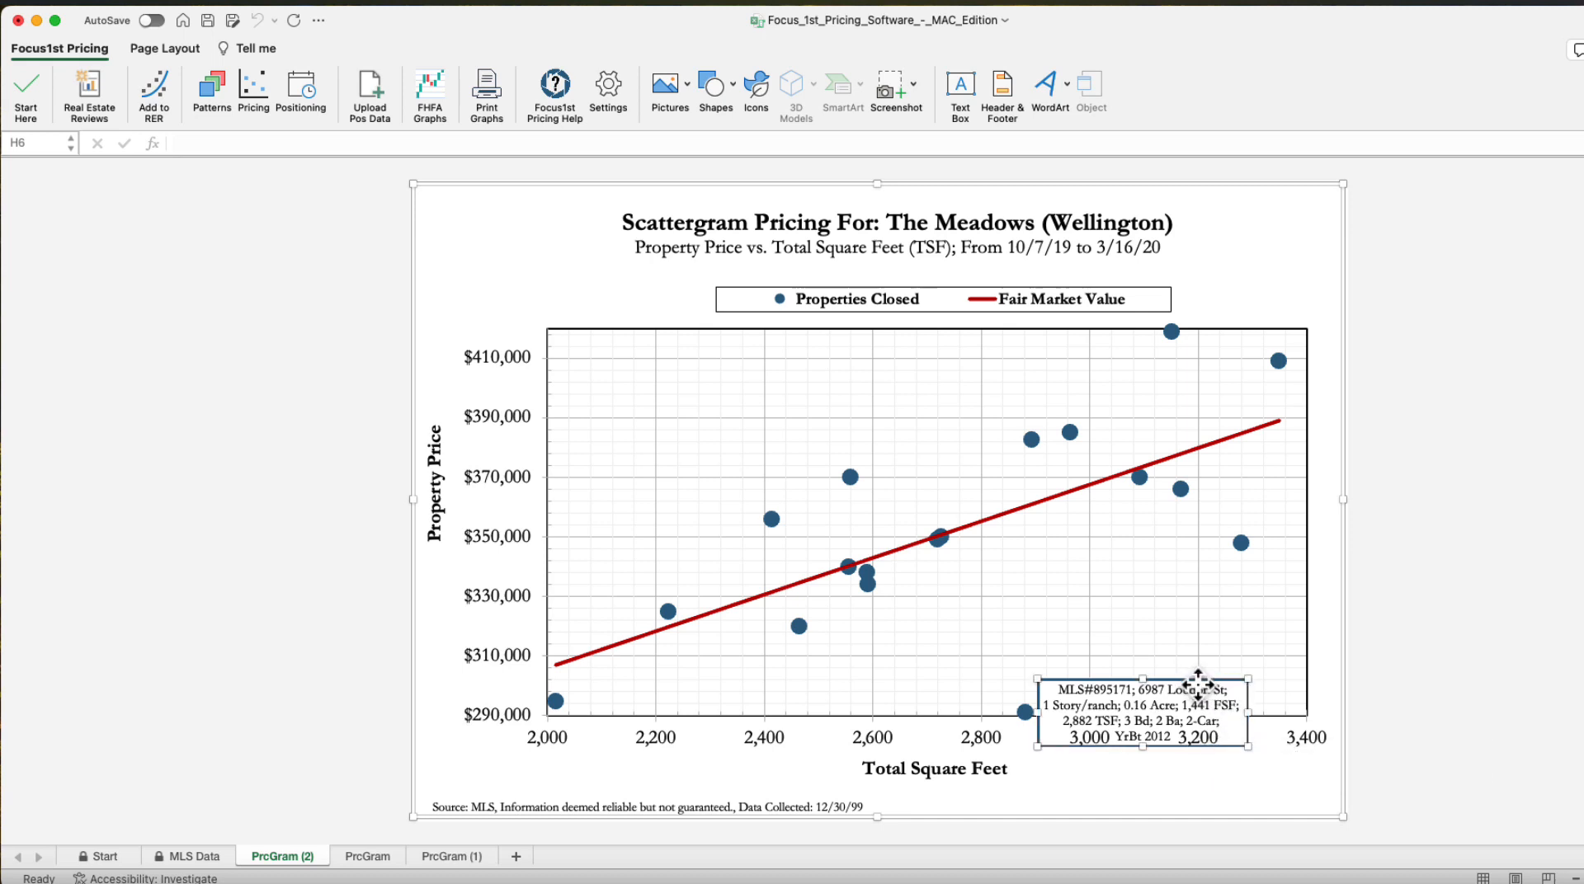
drag(1197, 685, 1185, 689)
click(1212, 681)
drag(1212, 684, 1007, 617)
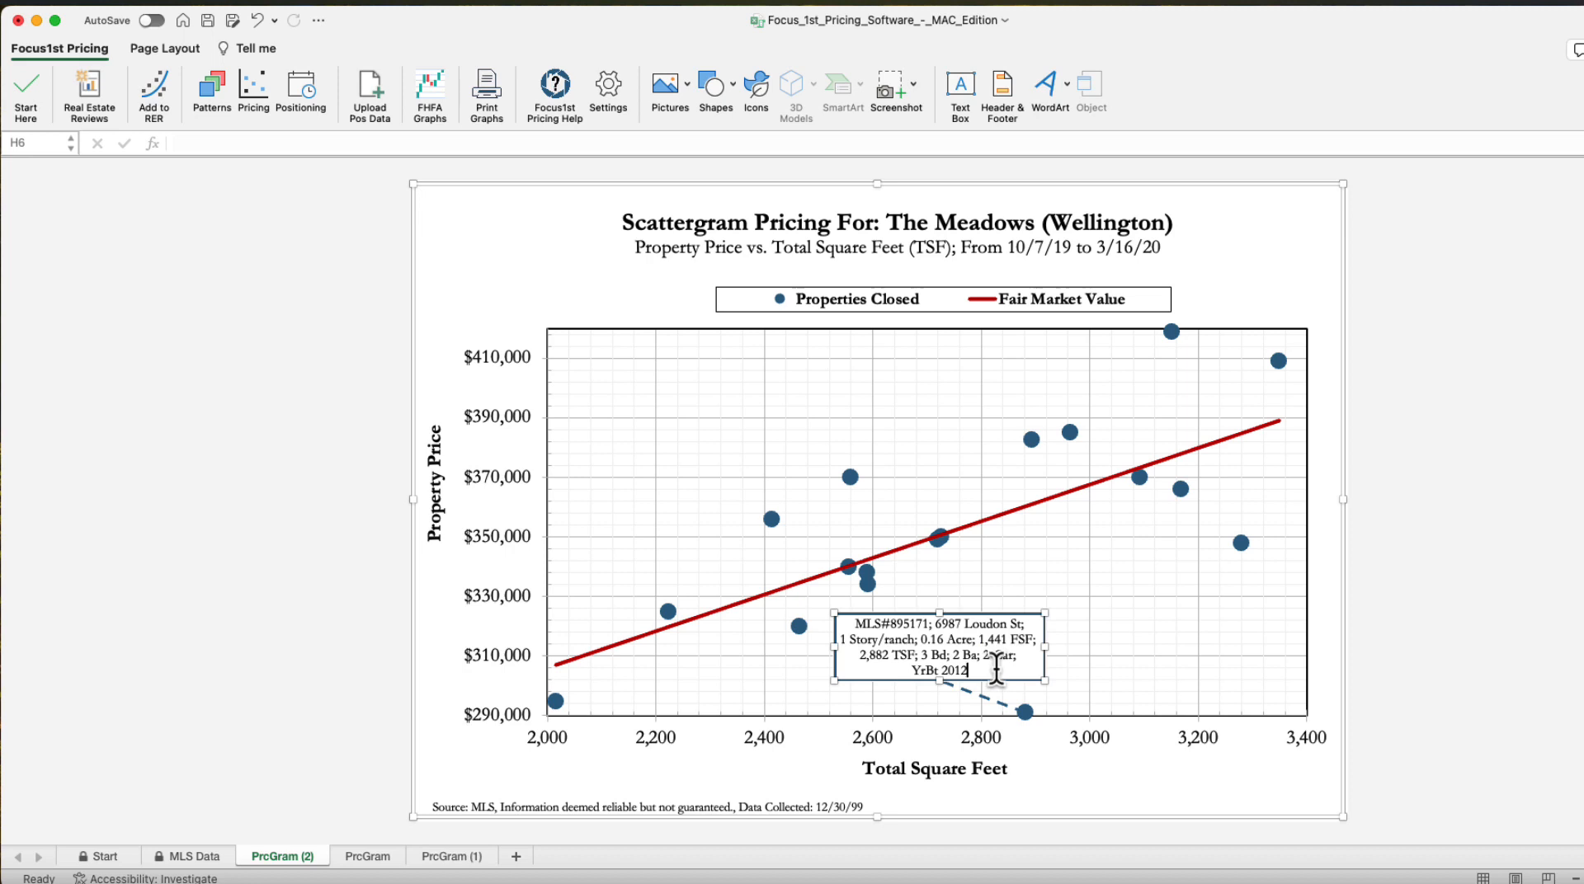
text(Short Sale)
click(1471, 675)
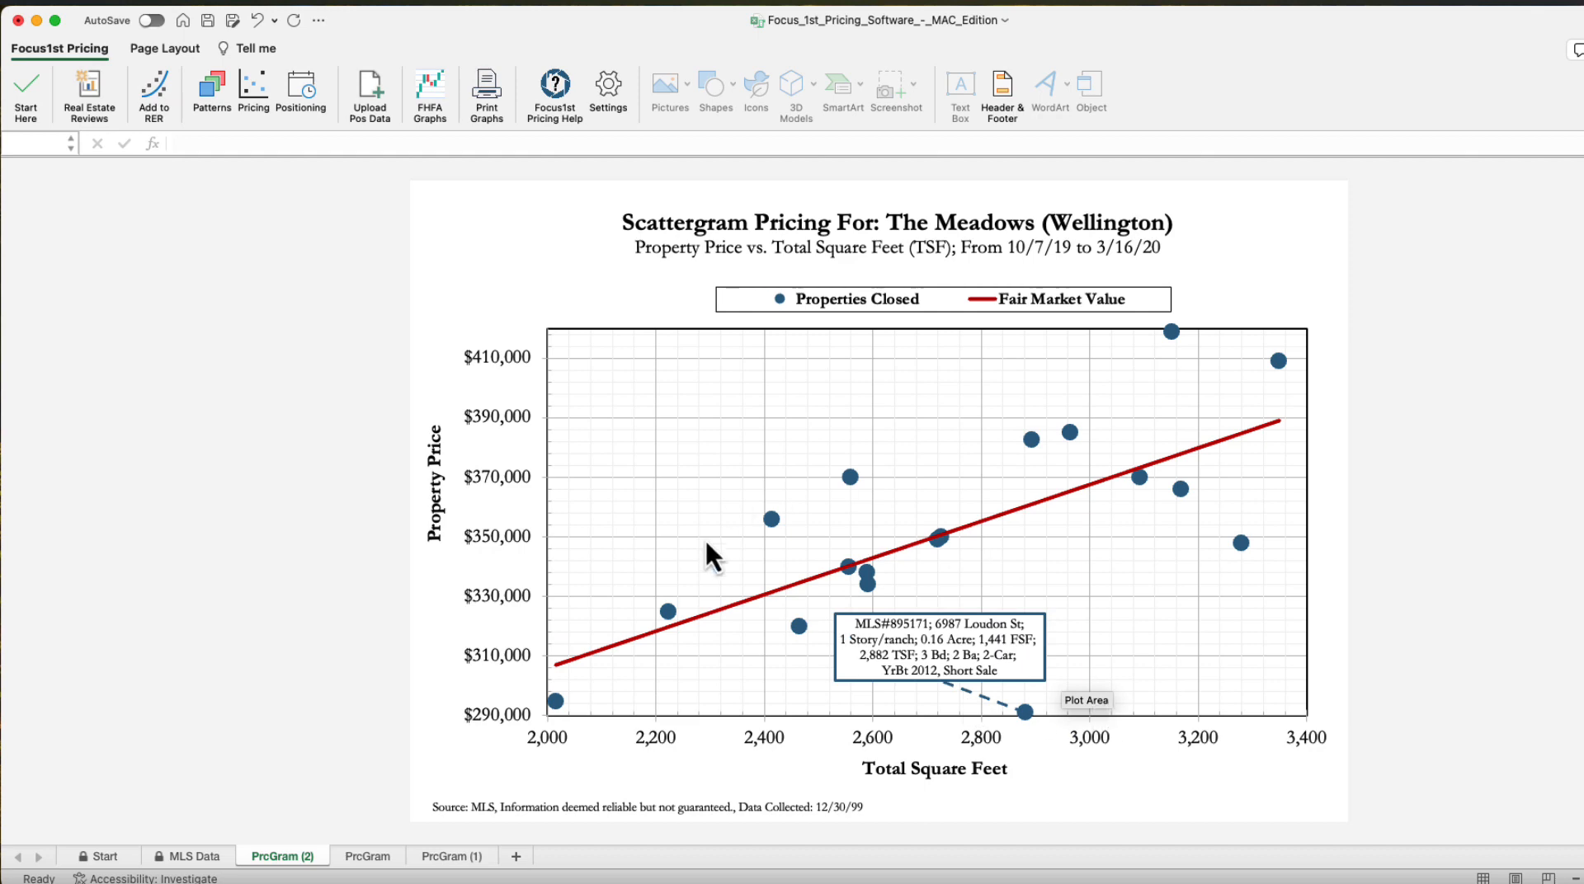
On the MLS Data sheet, mark items 1, 2, 5, 12 and 17 to show text boxes on the scattergram
click(266, 79)
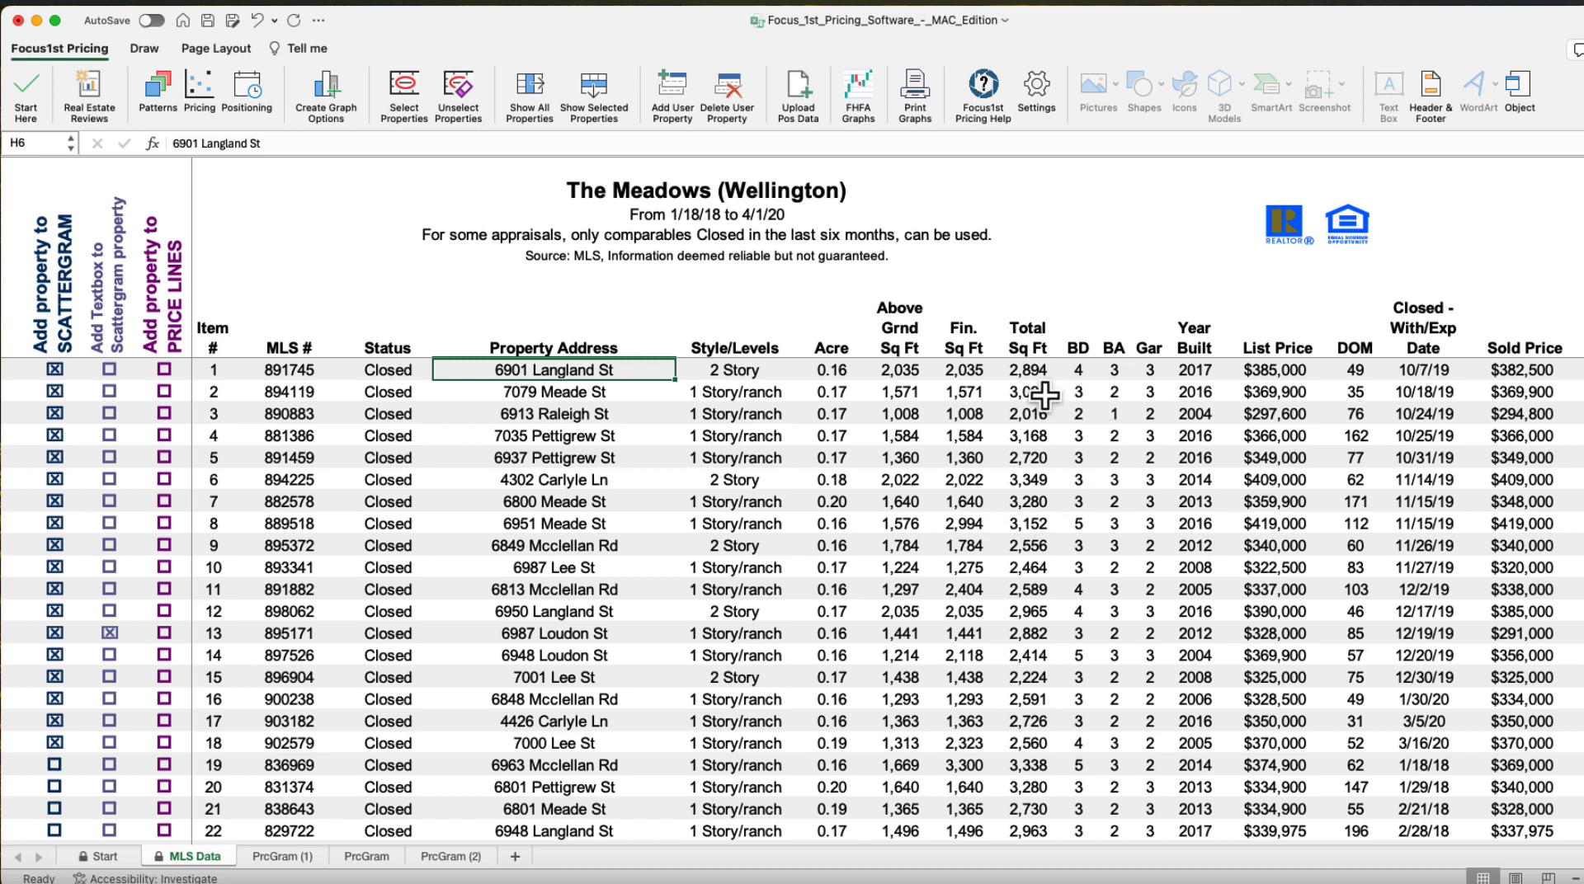
click(1035, 369)
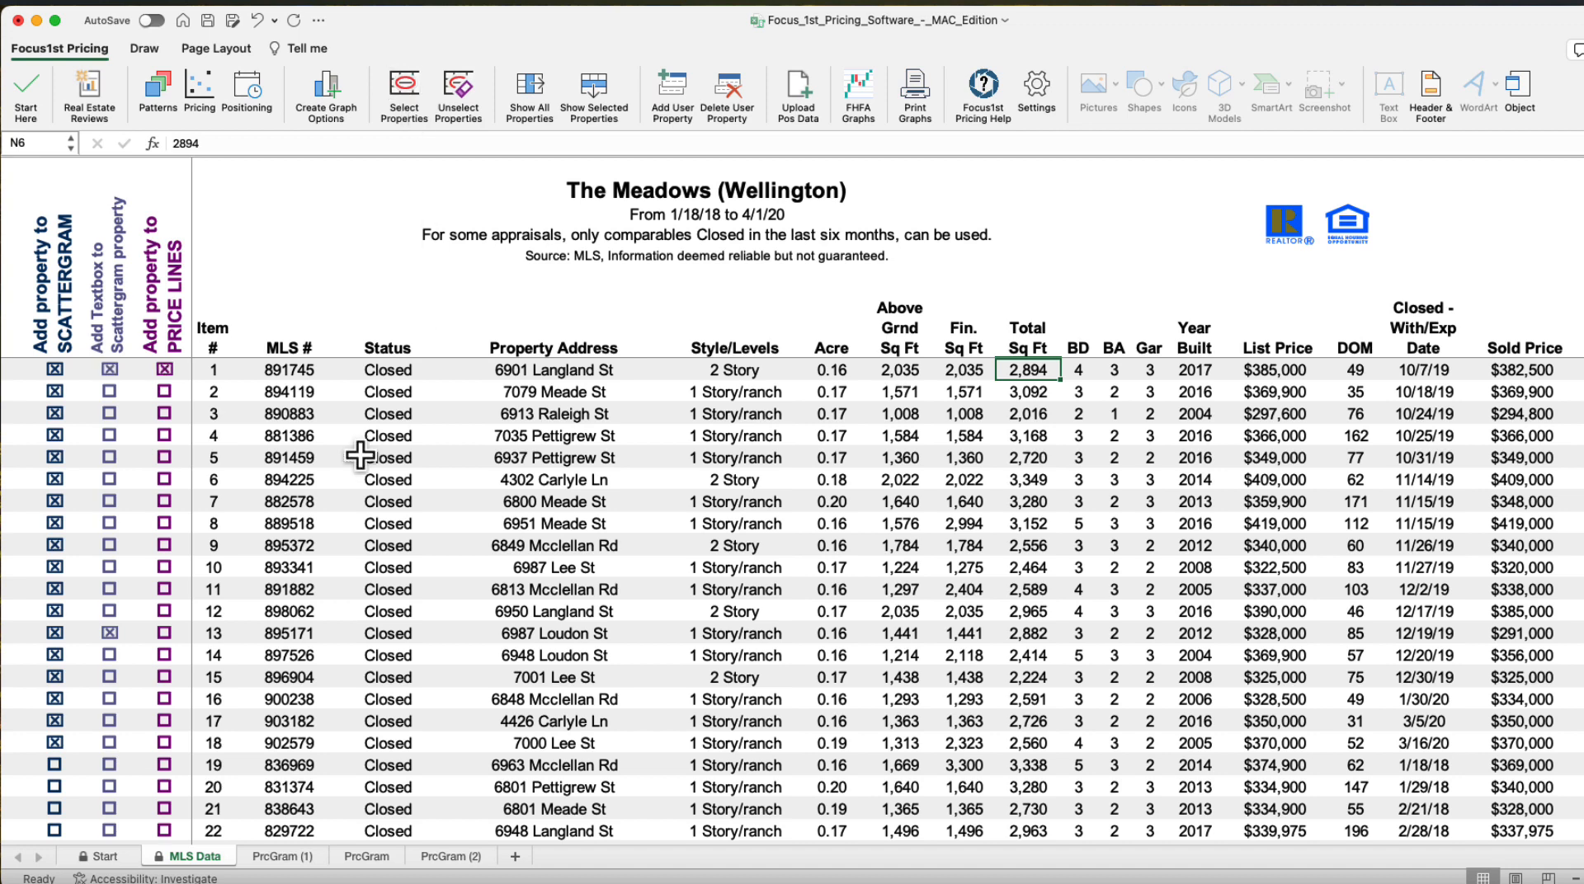
click(110, 371)
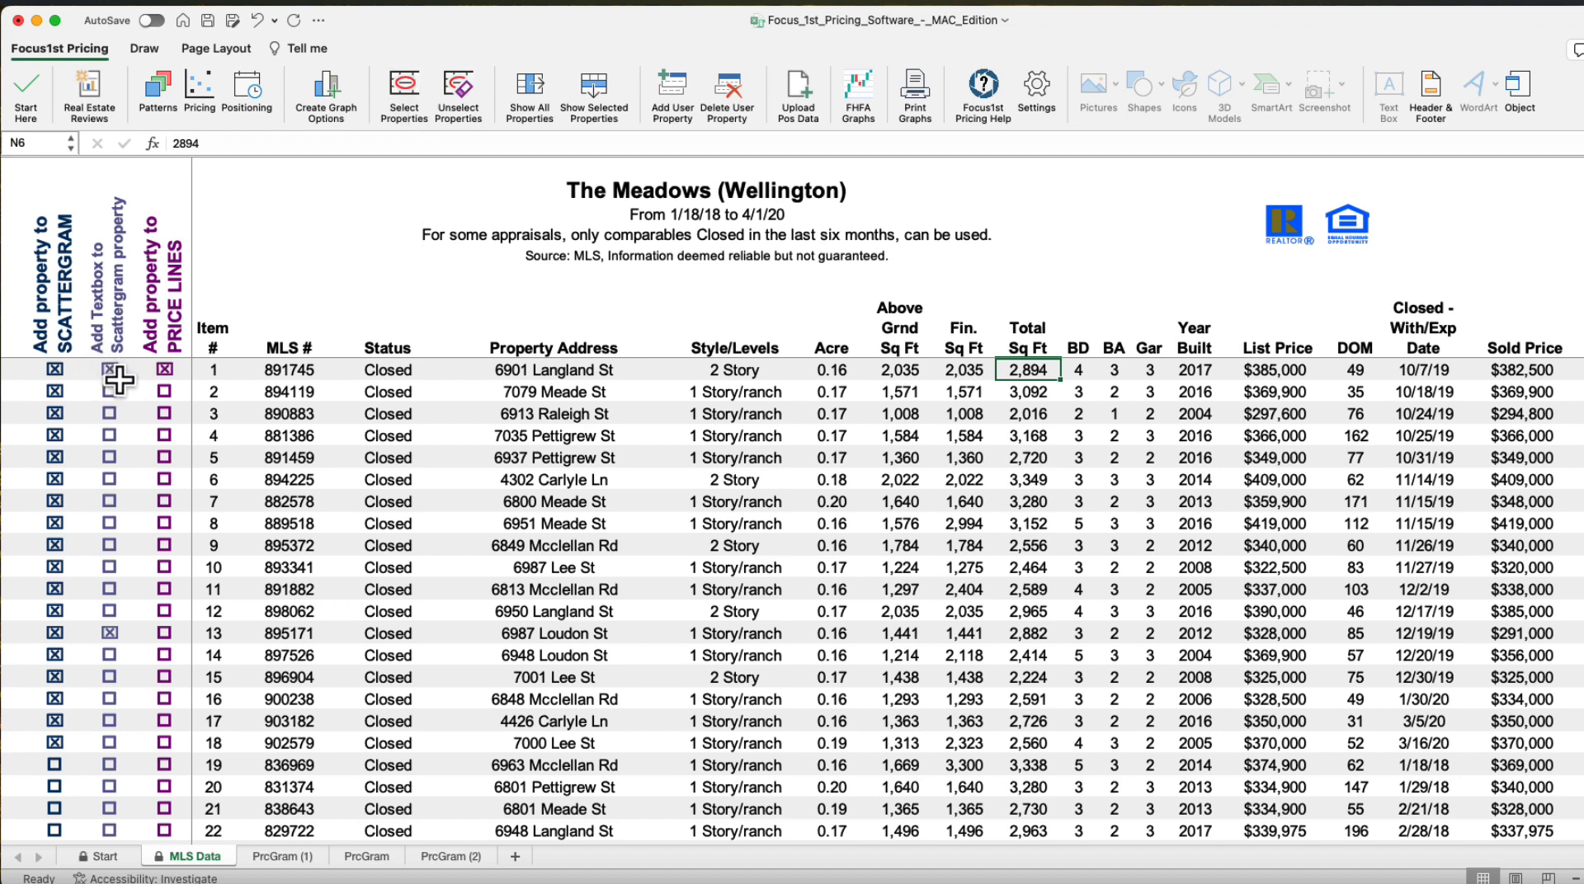
click(403, 81)
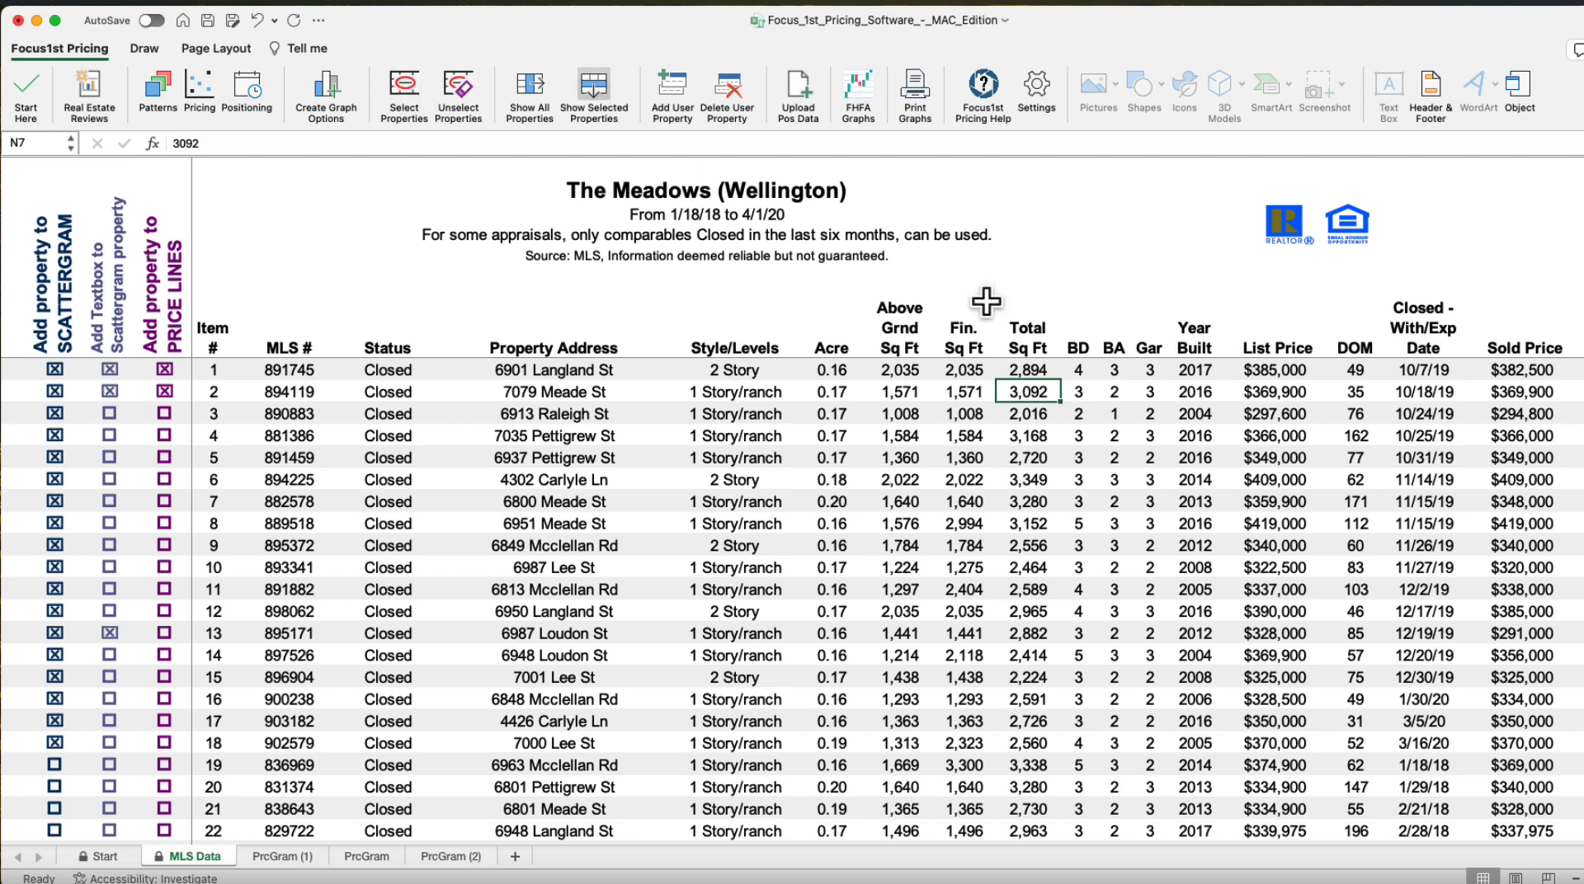
click(1025, 458)
click(409, 92)
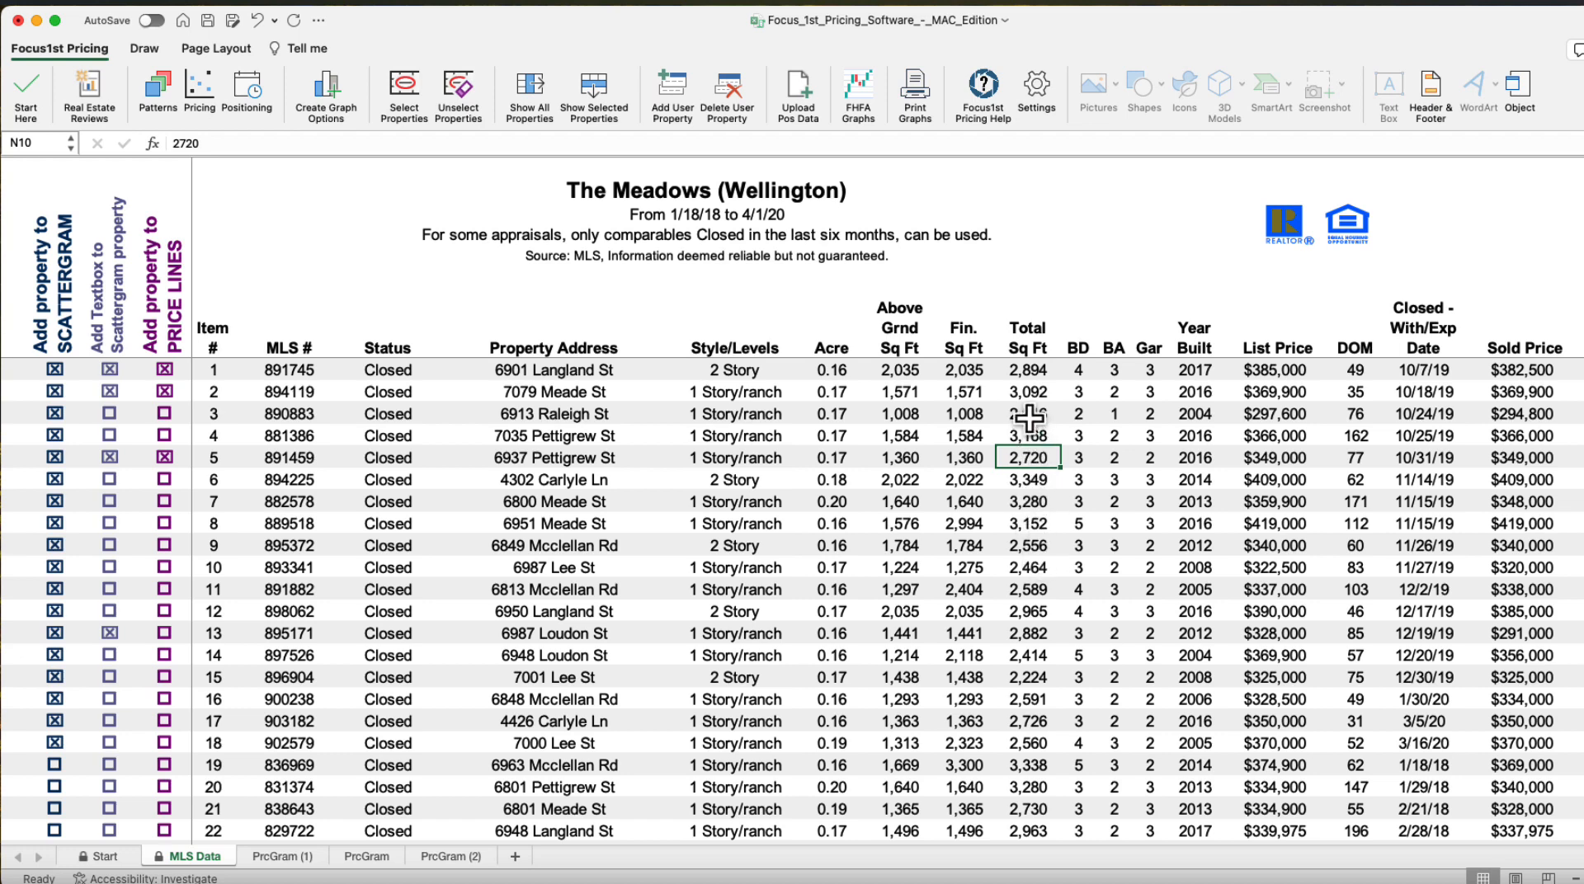
click(1029, 610)
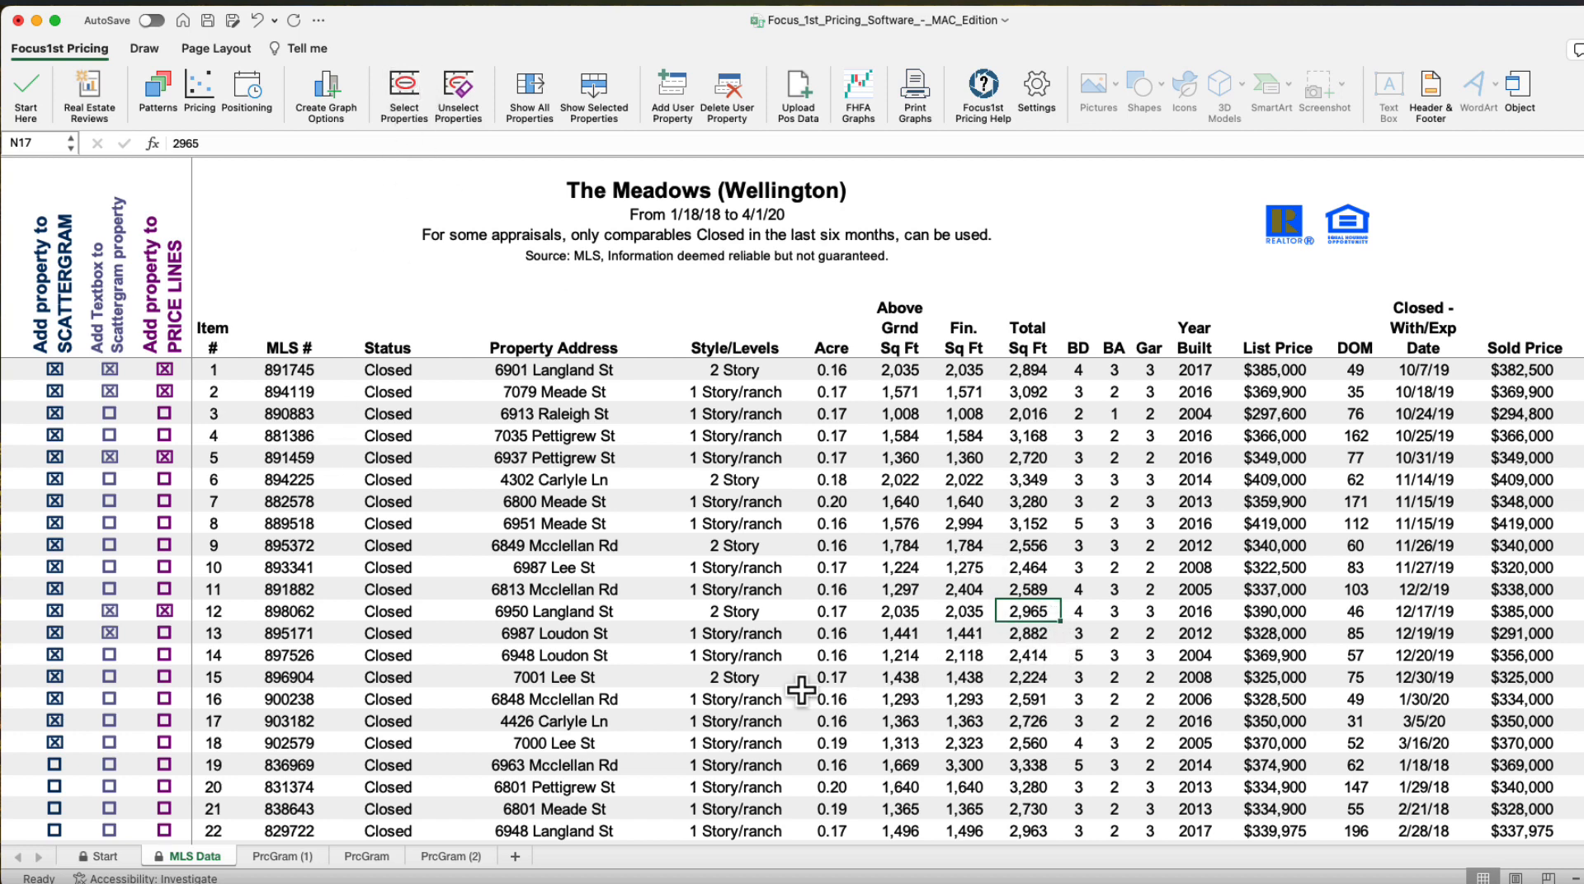
click(1029, 722)
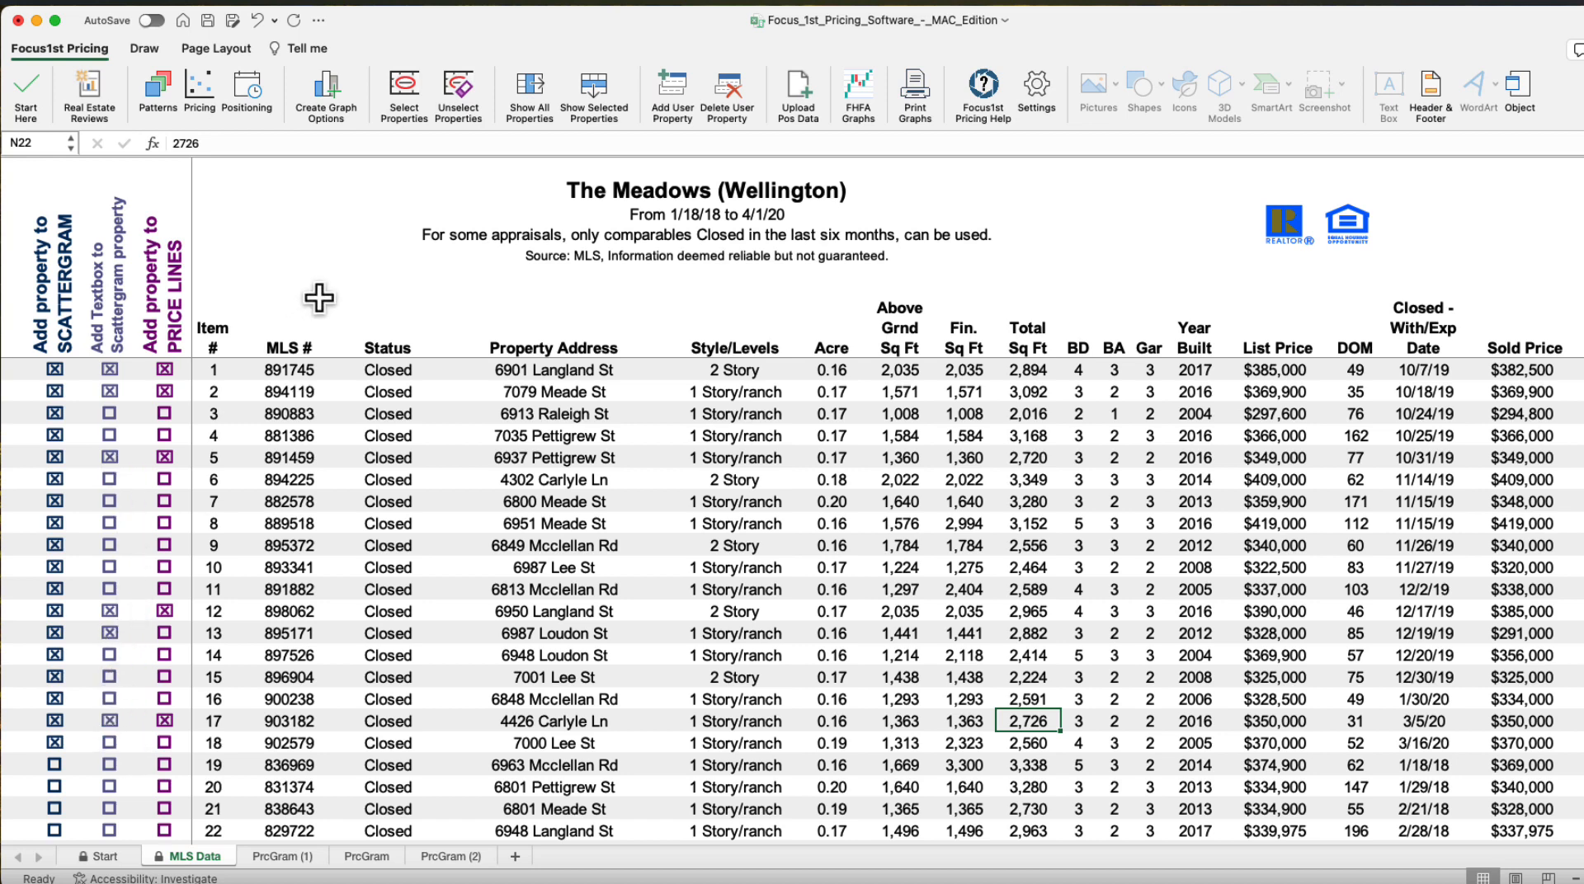
Open the graphing options and create a new scattergram graph, keeping both it and the existing chart
click(324, 89)
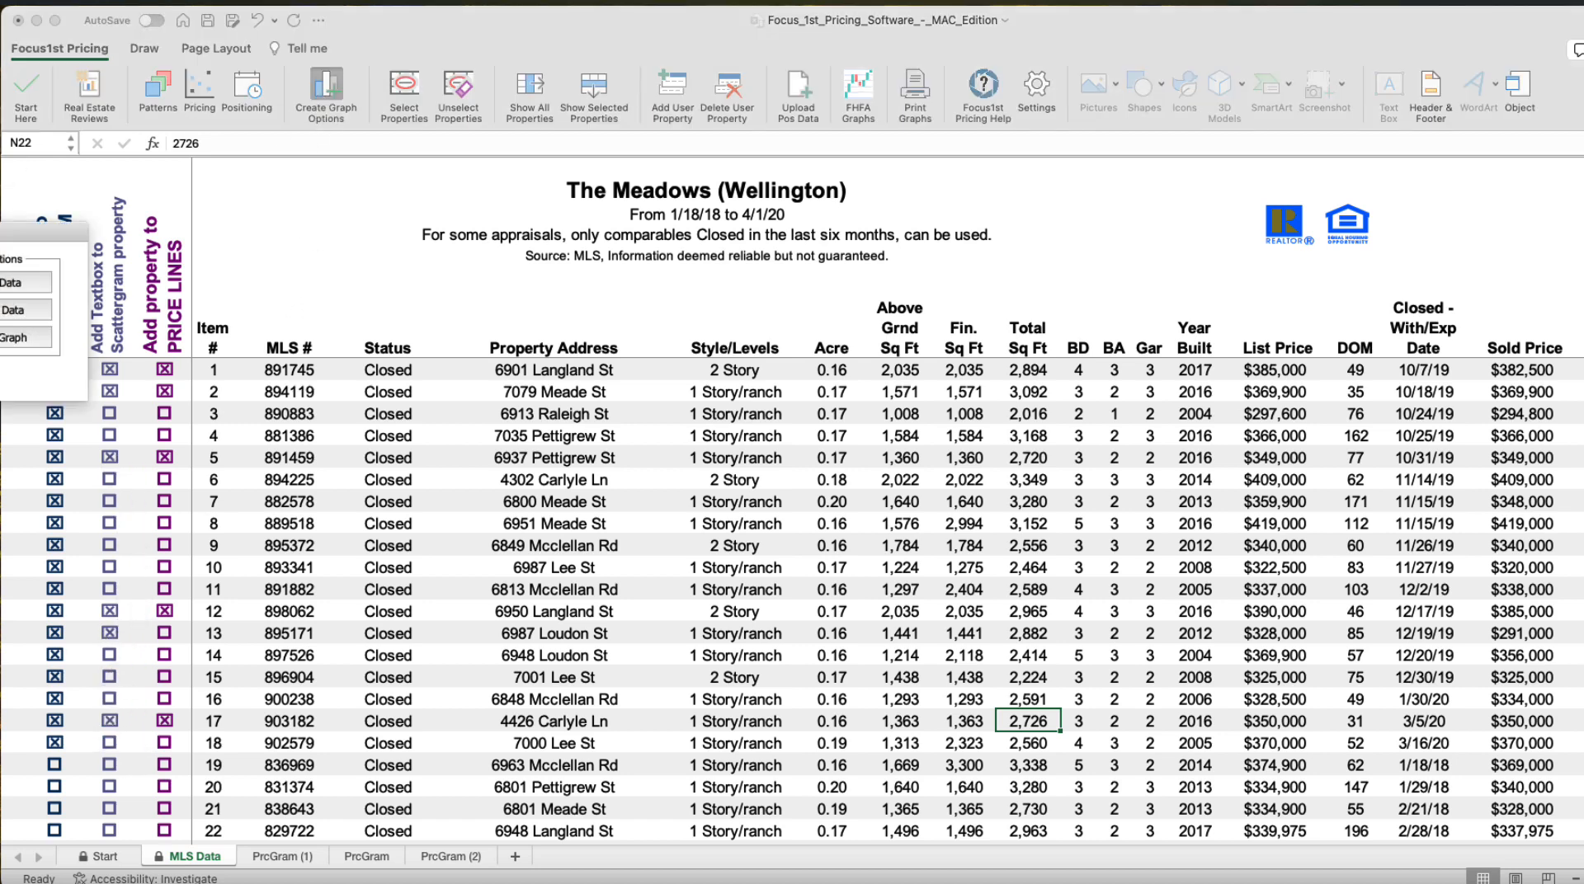
click(606, 253)
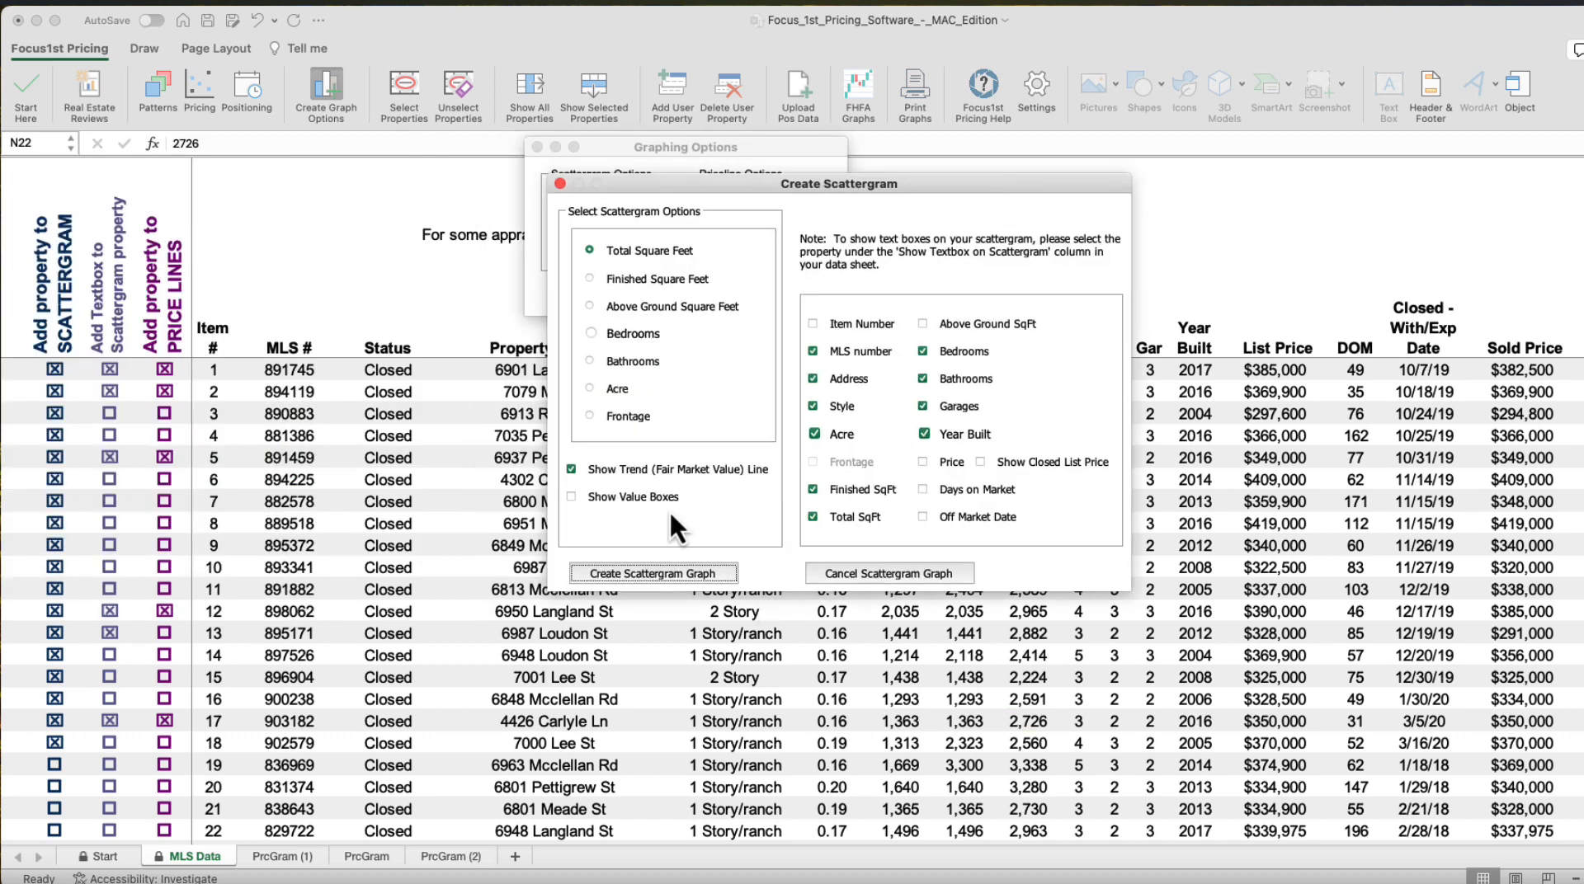
click(670, 572)
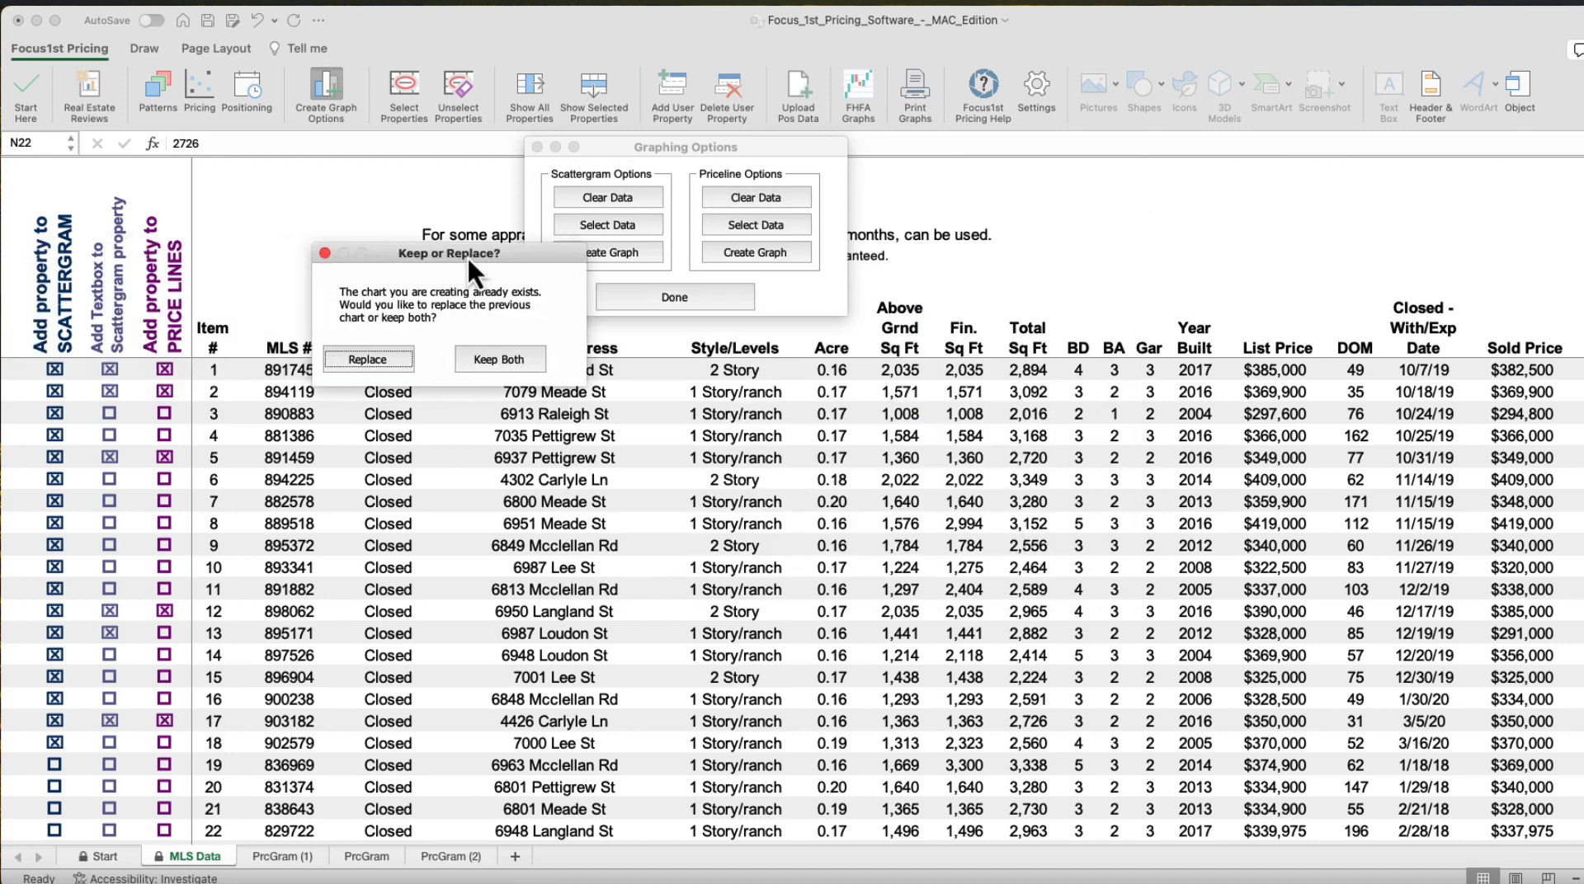
click(497, 359)
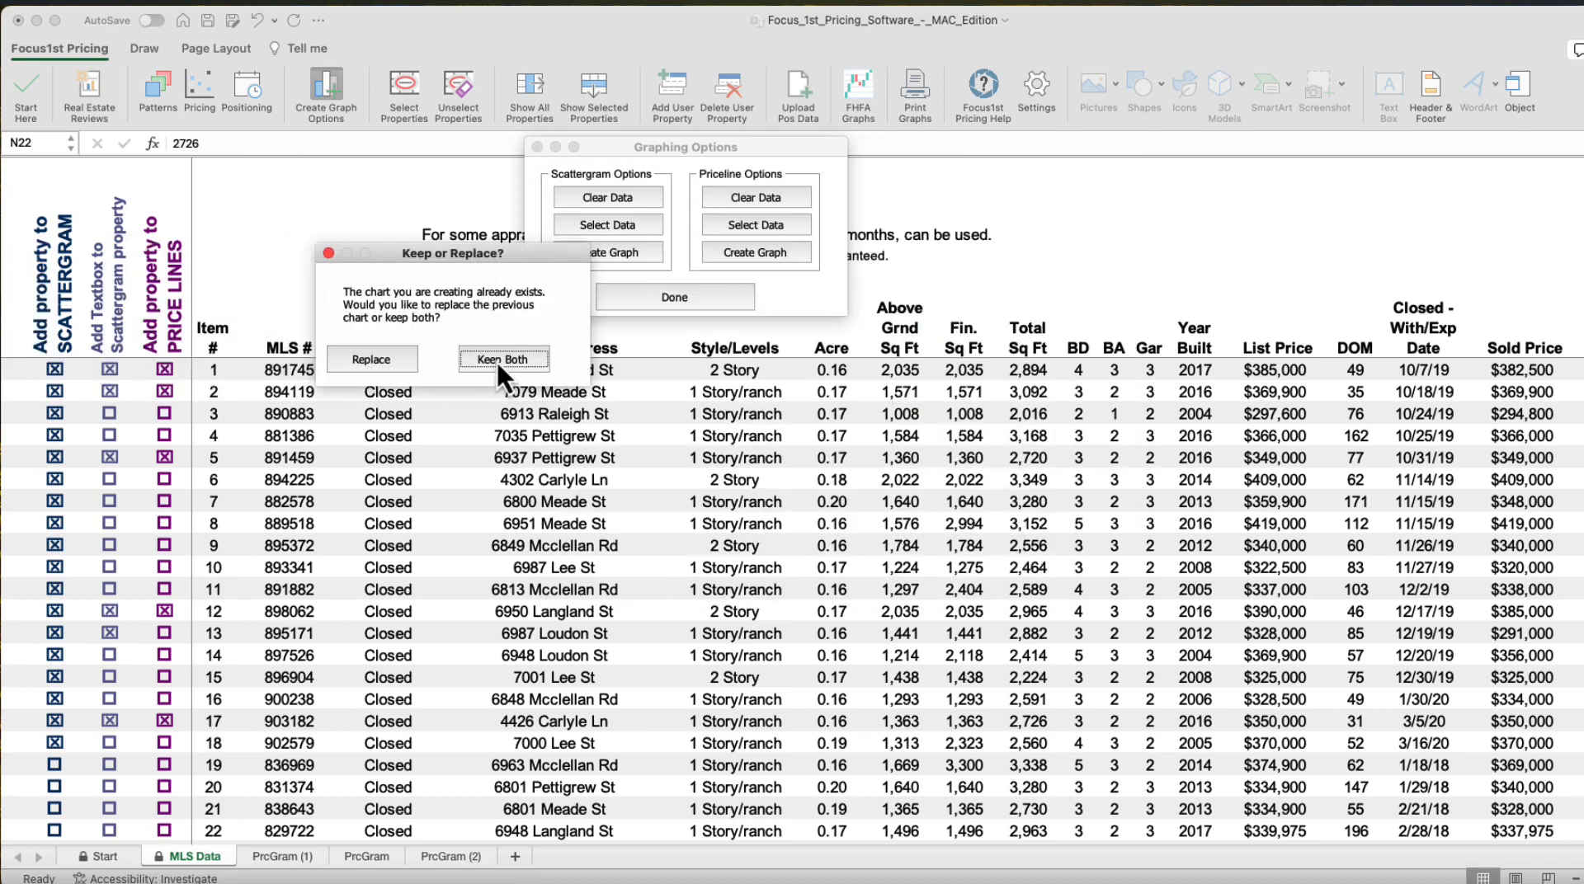
click(714, 365)
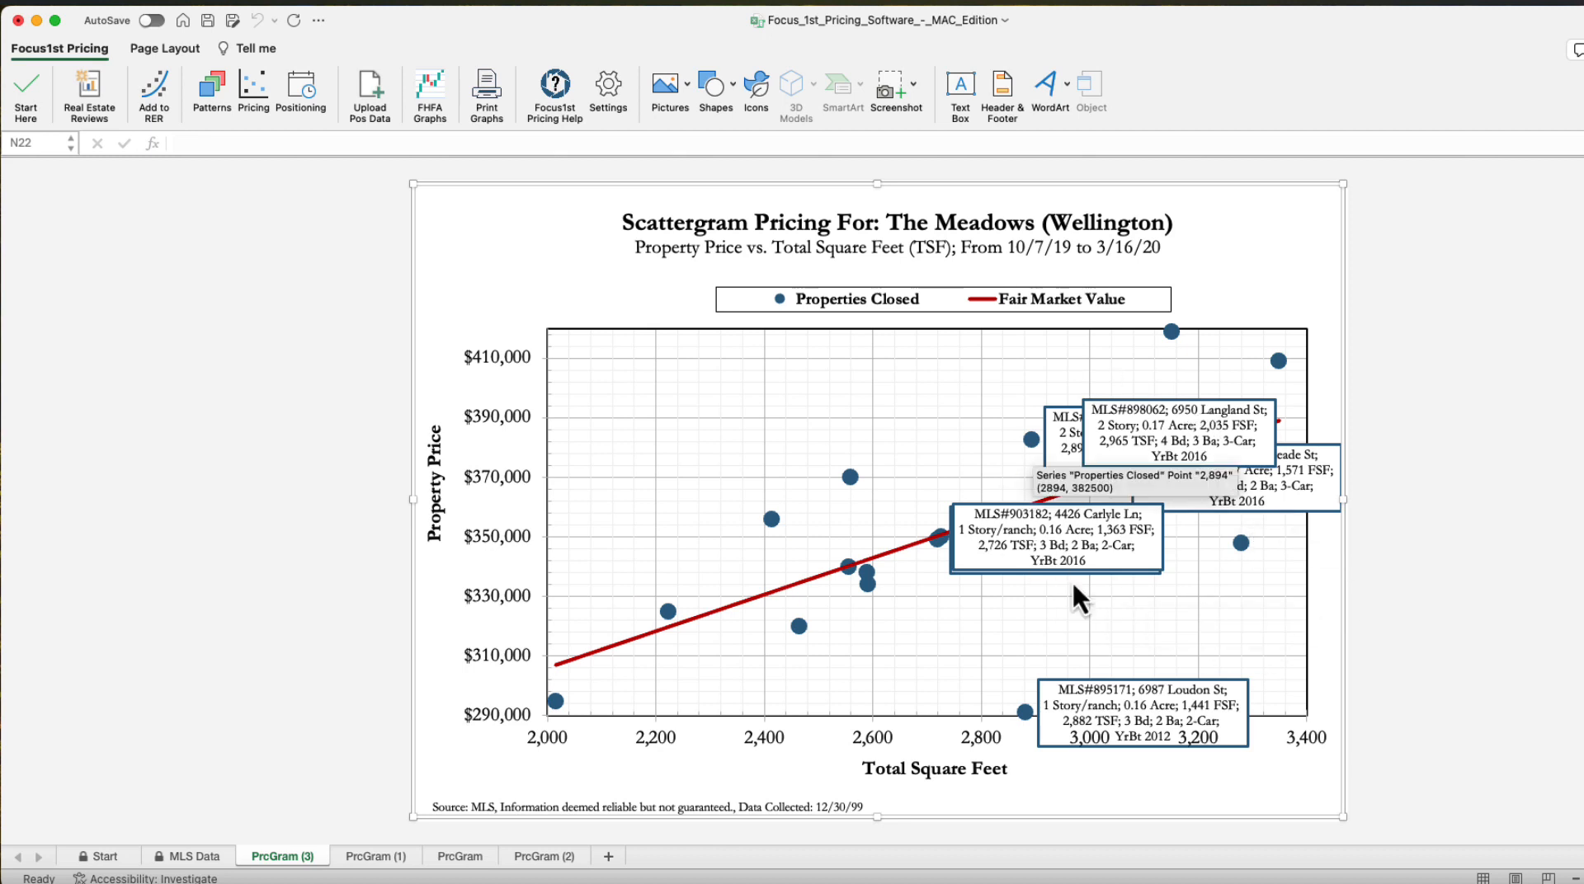
click(1054, 423)
click(1054, 422)
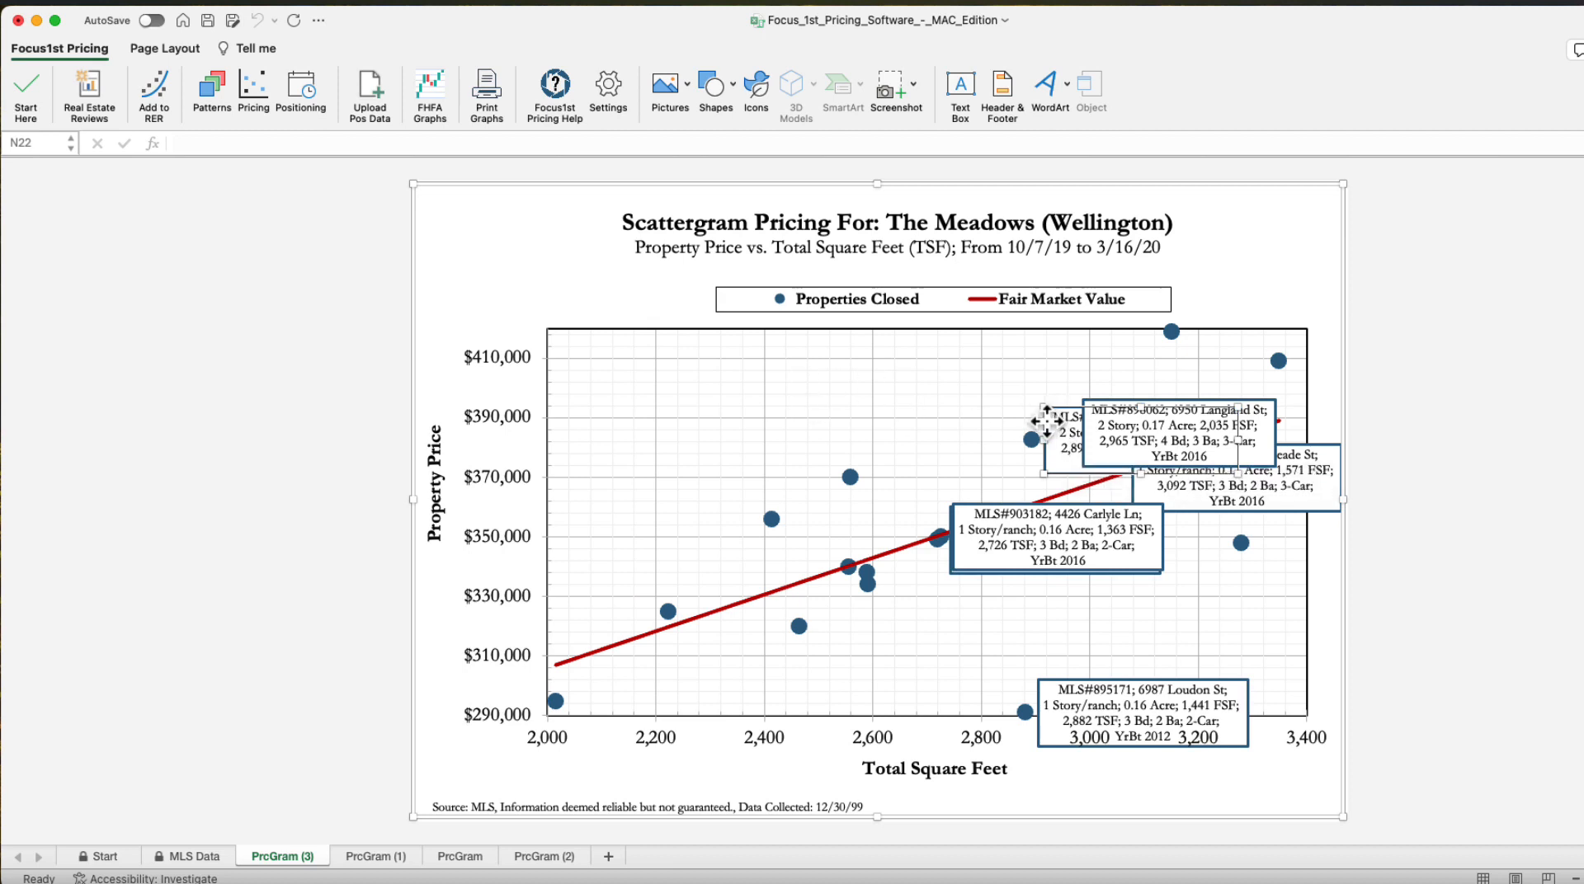
drag(1049, 422, 778, 390)
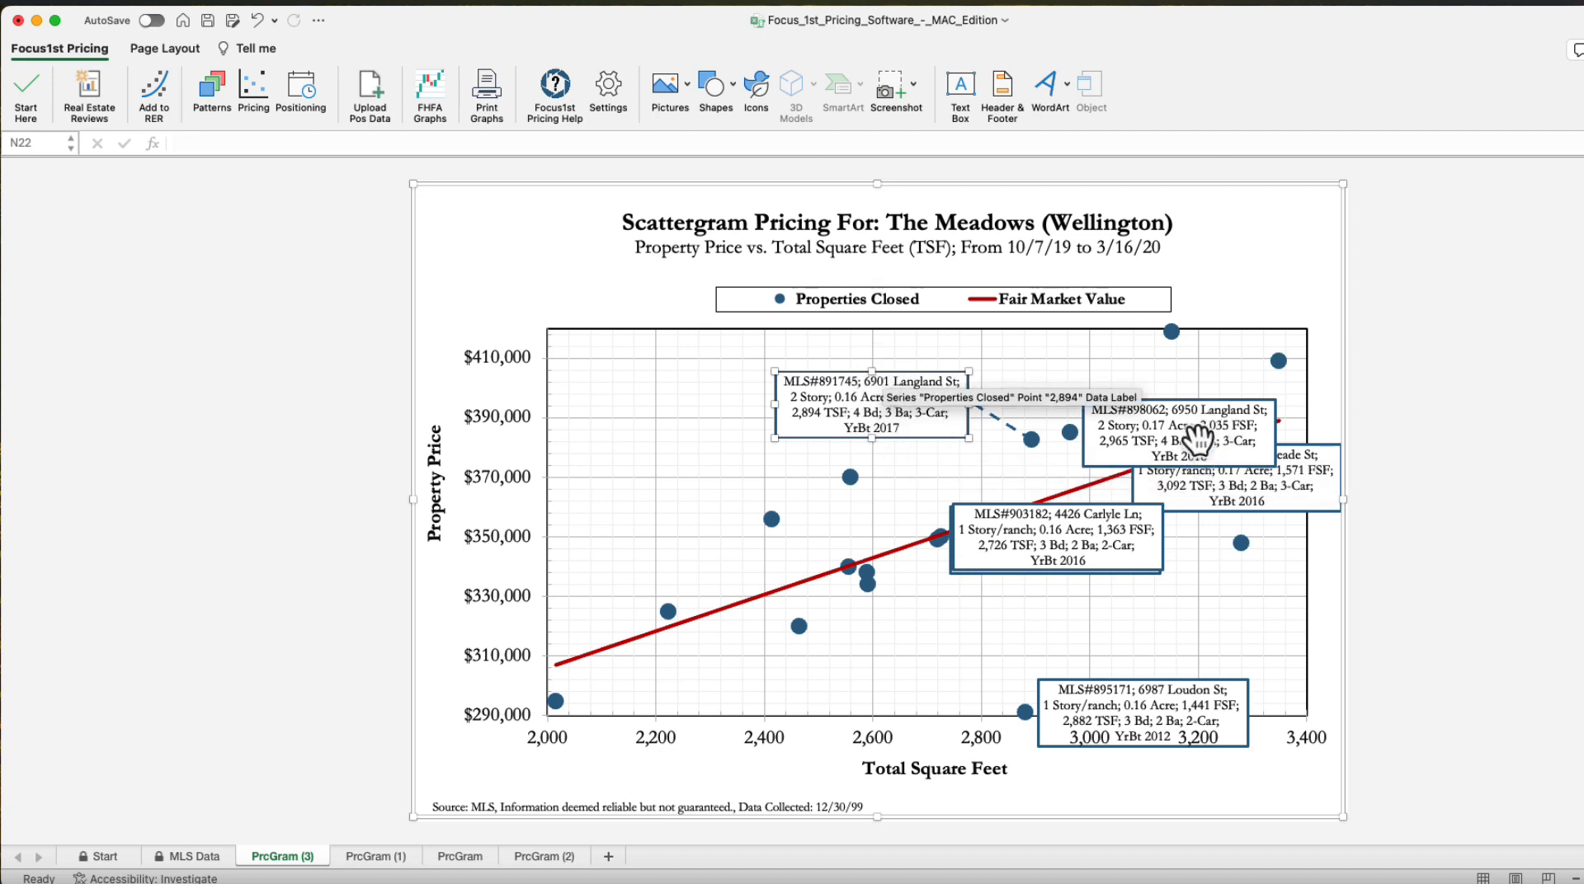
drag(1148, 387, 1071, 345)
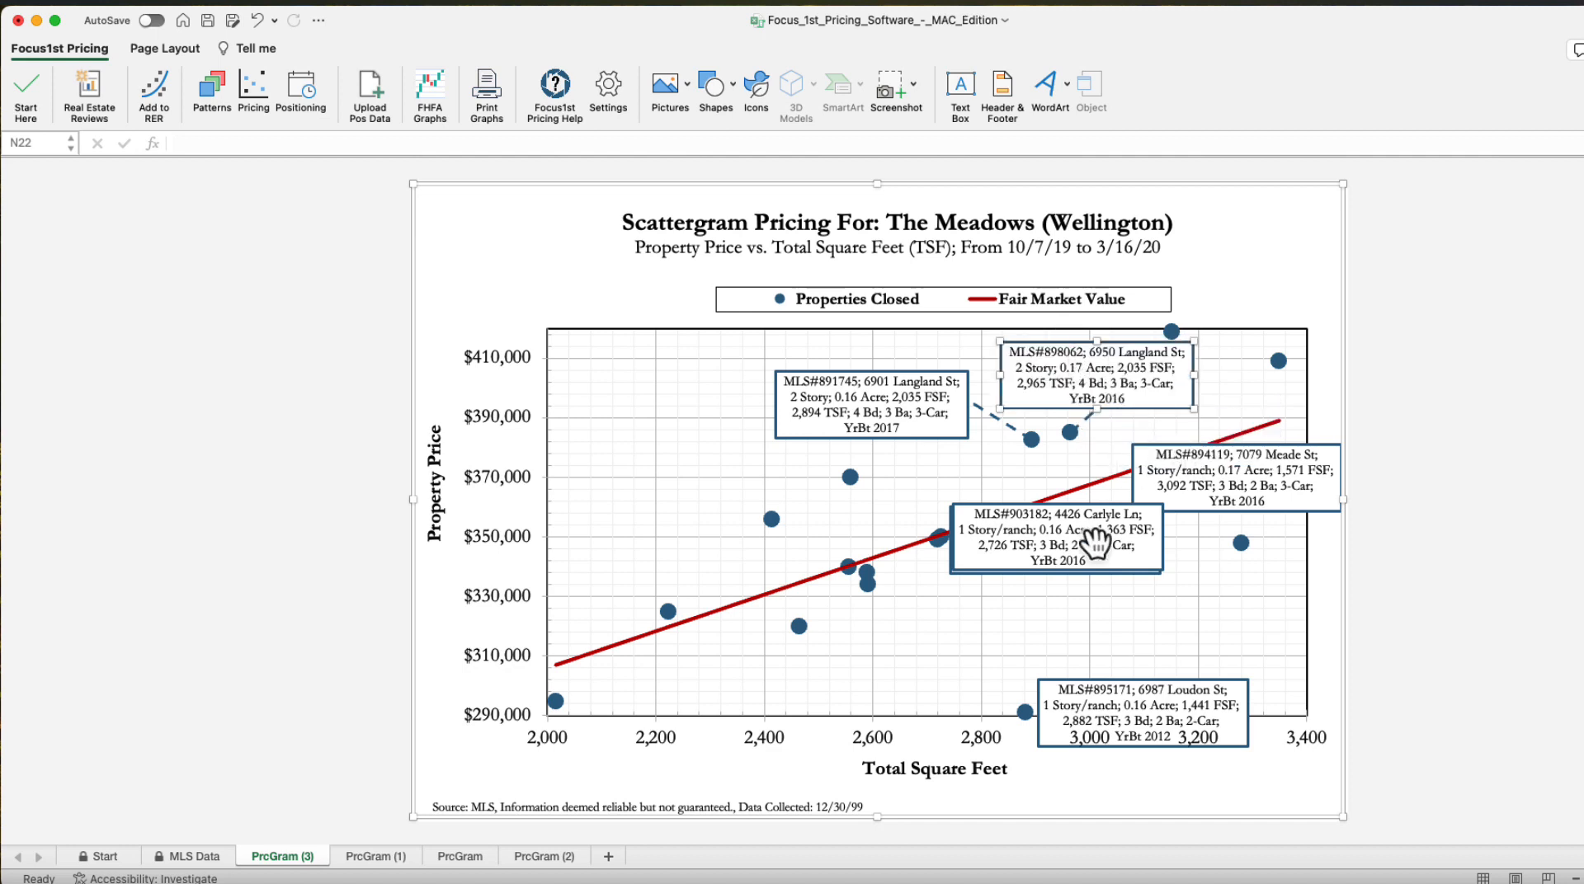
Reposition the Carlyle Ln, Pettigrew St and Loudon St data labels beneath the trend line so they don't overlap
drag(1049, 540, 1187, 624)
drag(1086, 549, 983, 631)
drag(1096, 688, 820, 652)
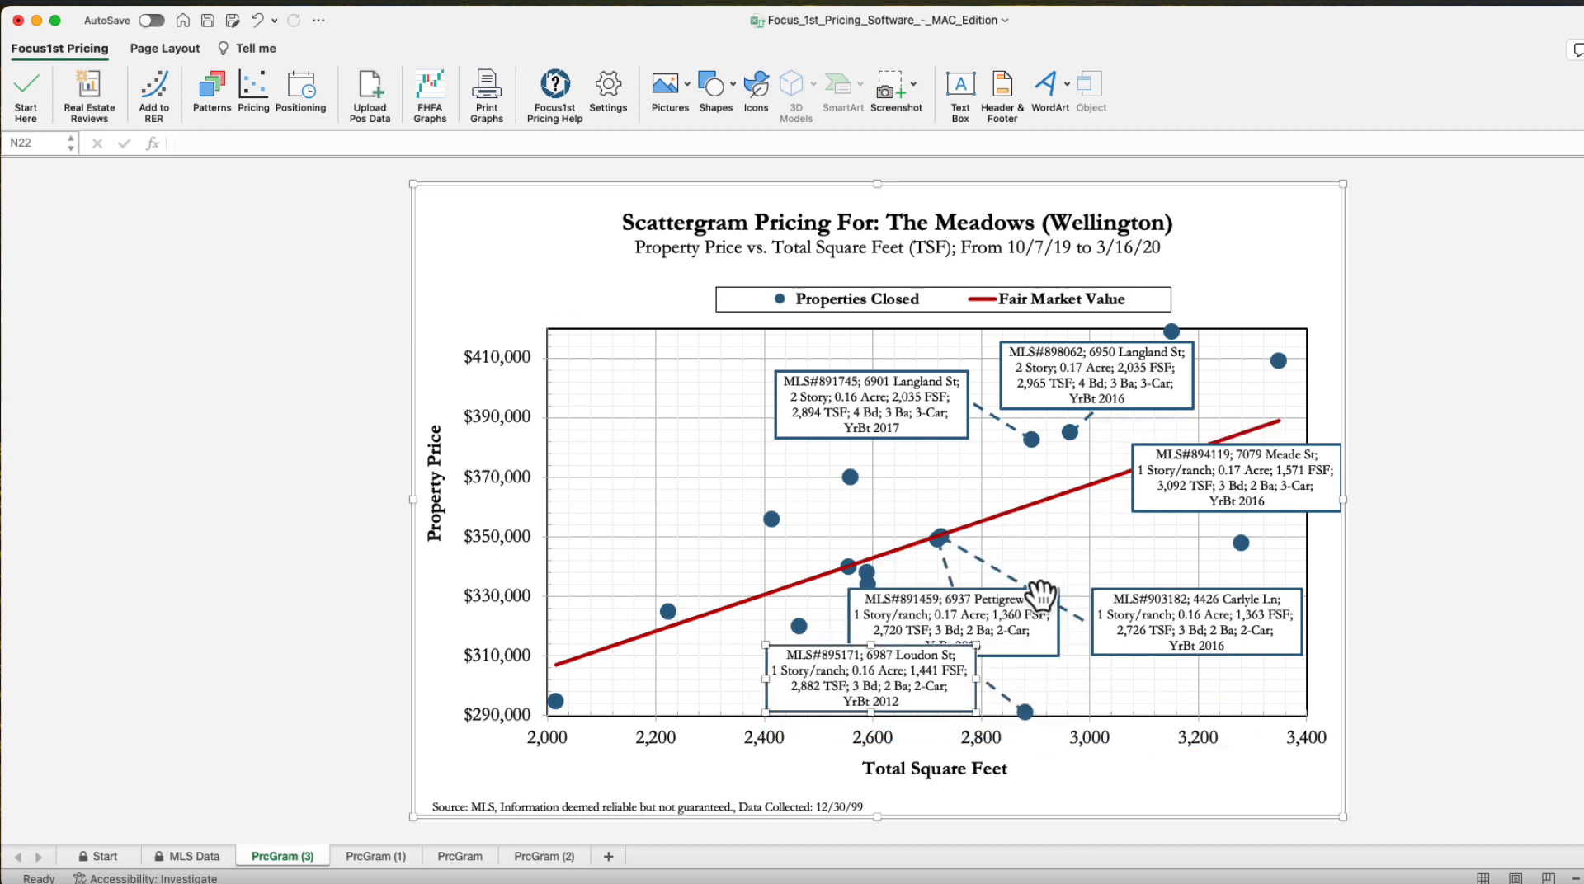
drag(1149, 592, 1173, 558)
drag(1012, 595, 1038, 566)
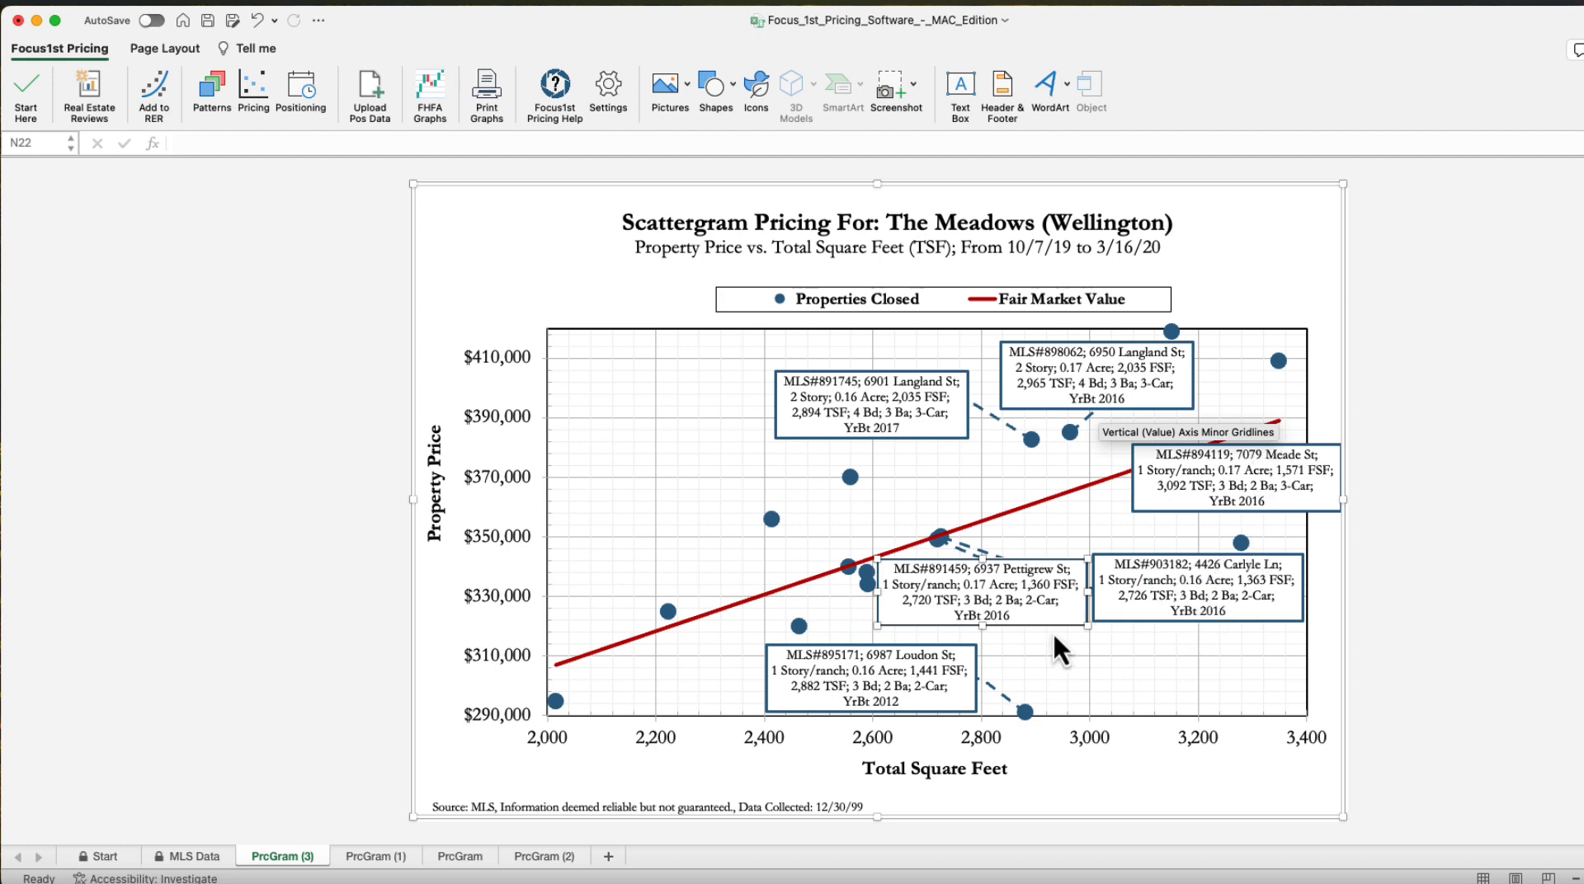
drag(1133, 617, 1135, 620)
drag(1036, 631, 1036, 646)
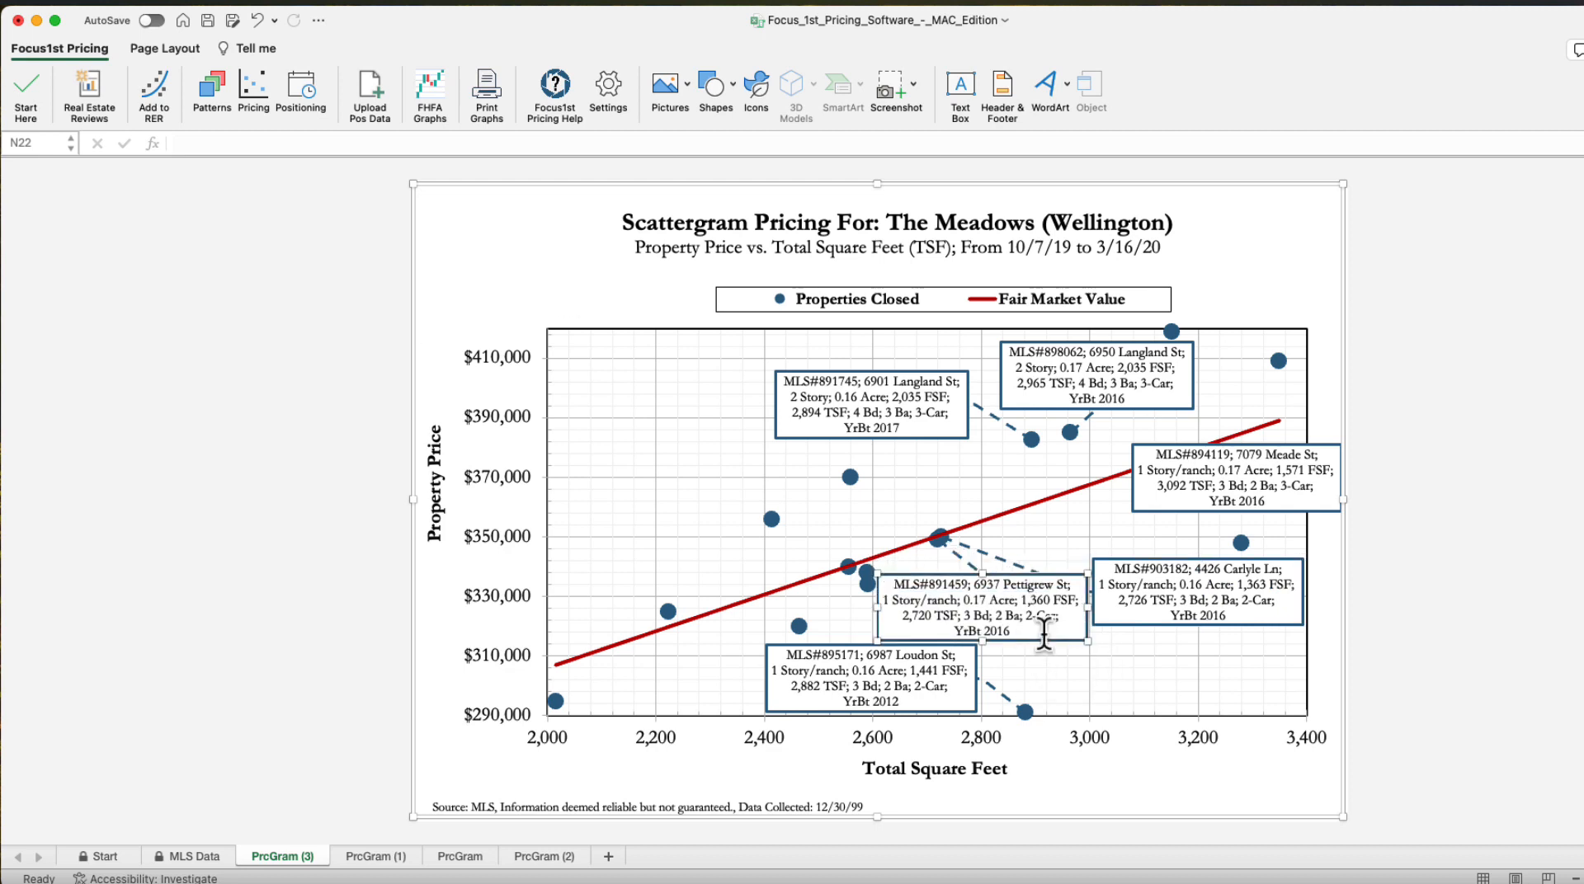
drag(1195, 450, 1058, 465)
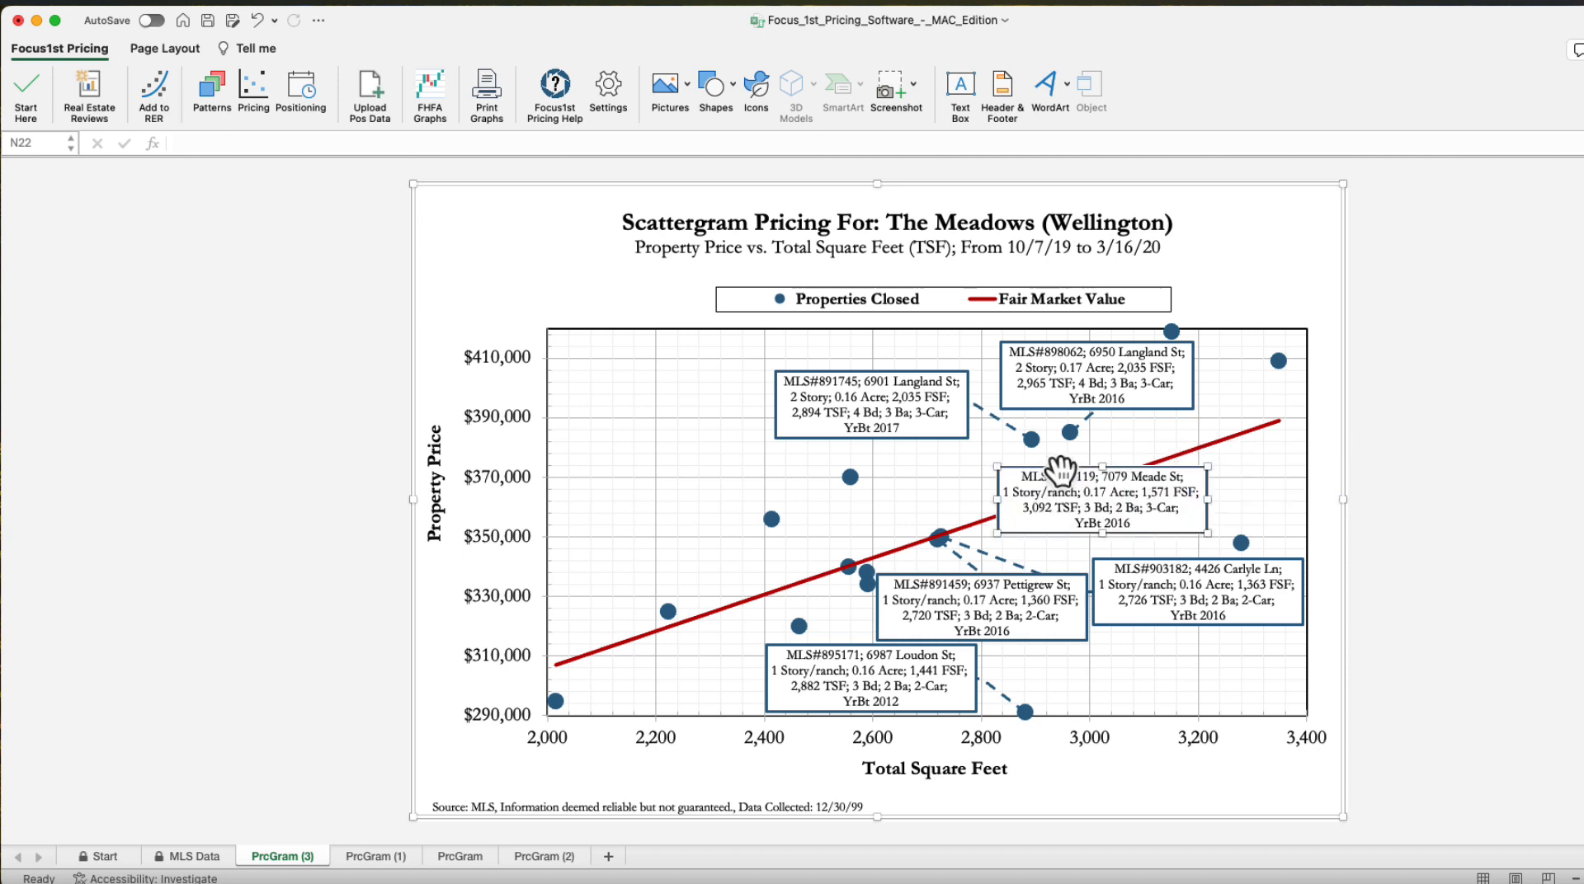
drag(1286, 414, 1129, 485)
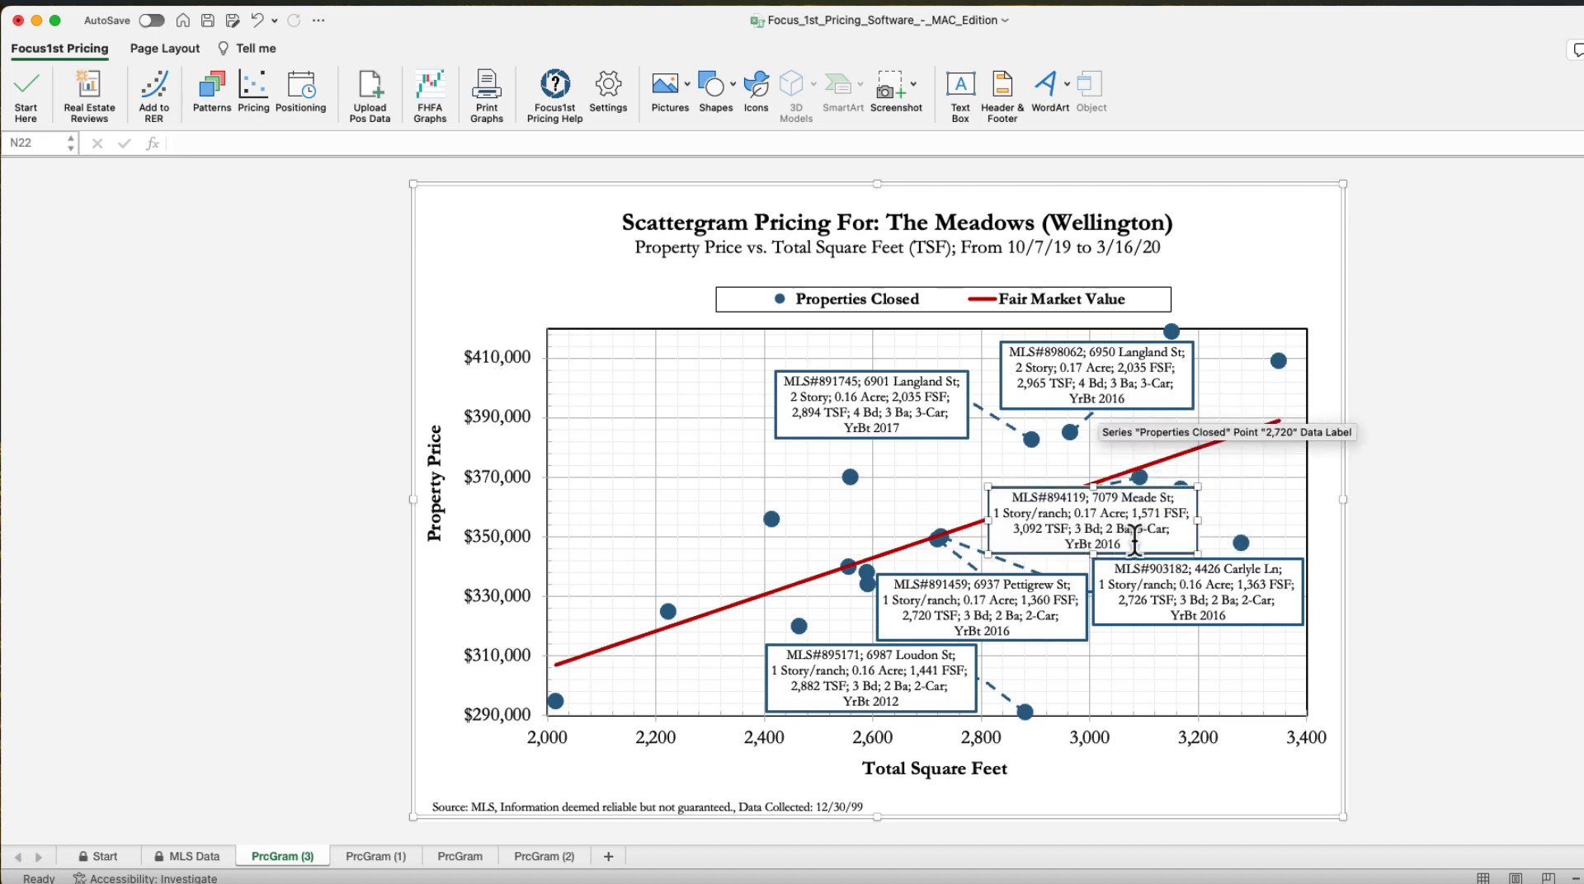
drag(1128, 490, 1083, 472)
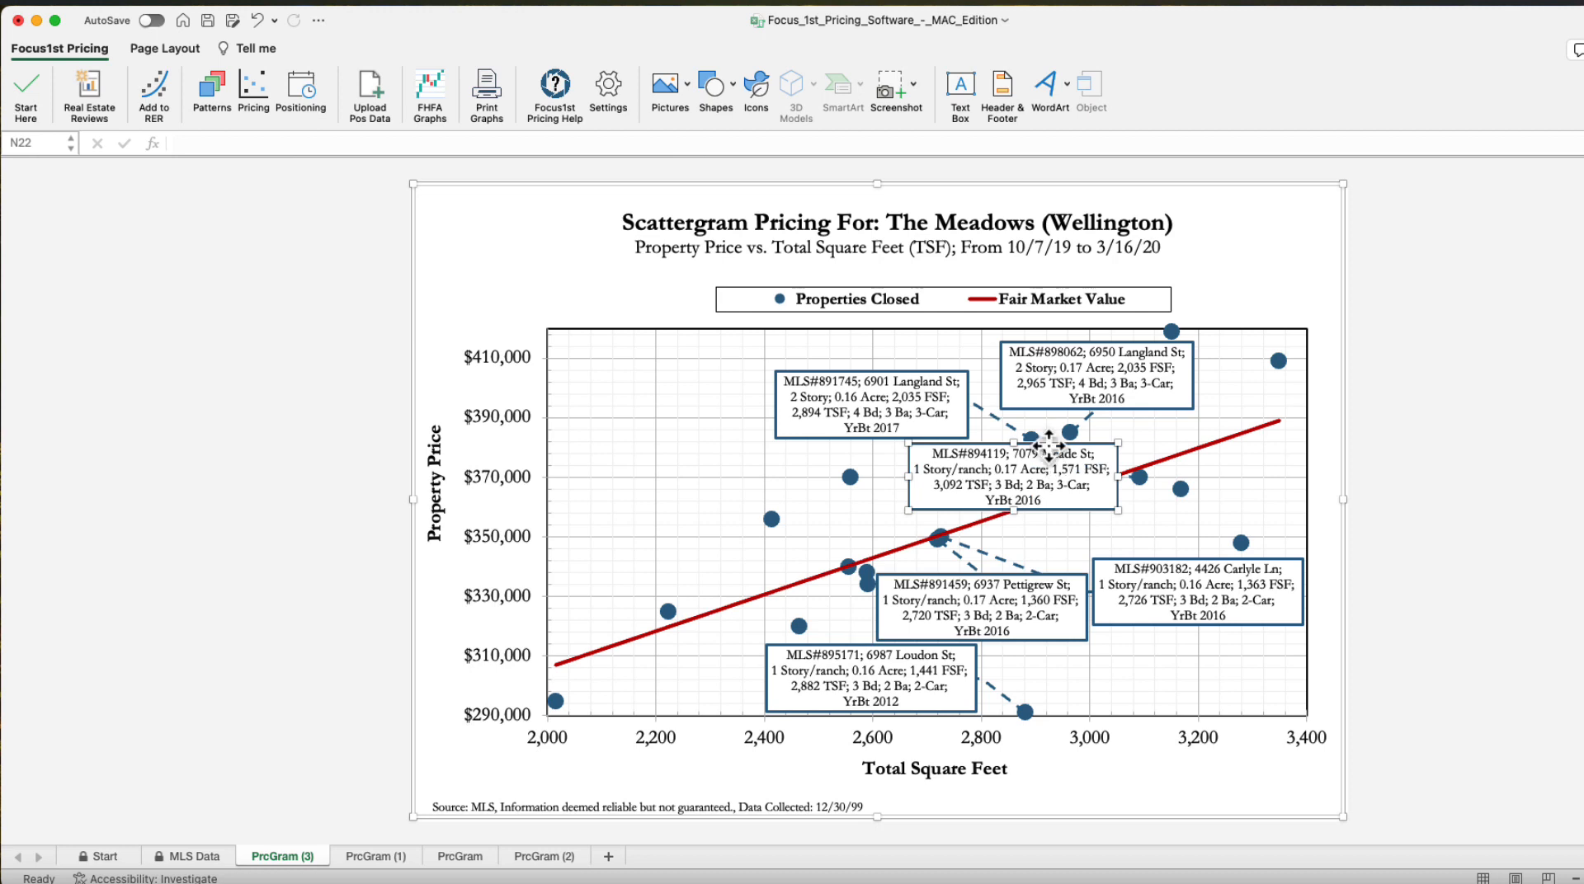
drag(1048, 445, 1248, 434)
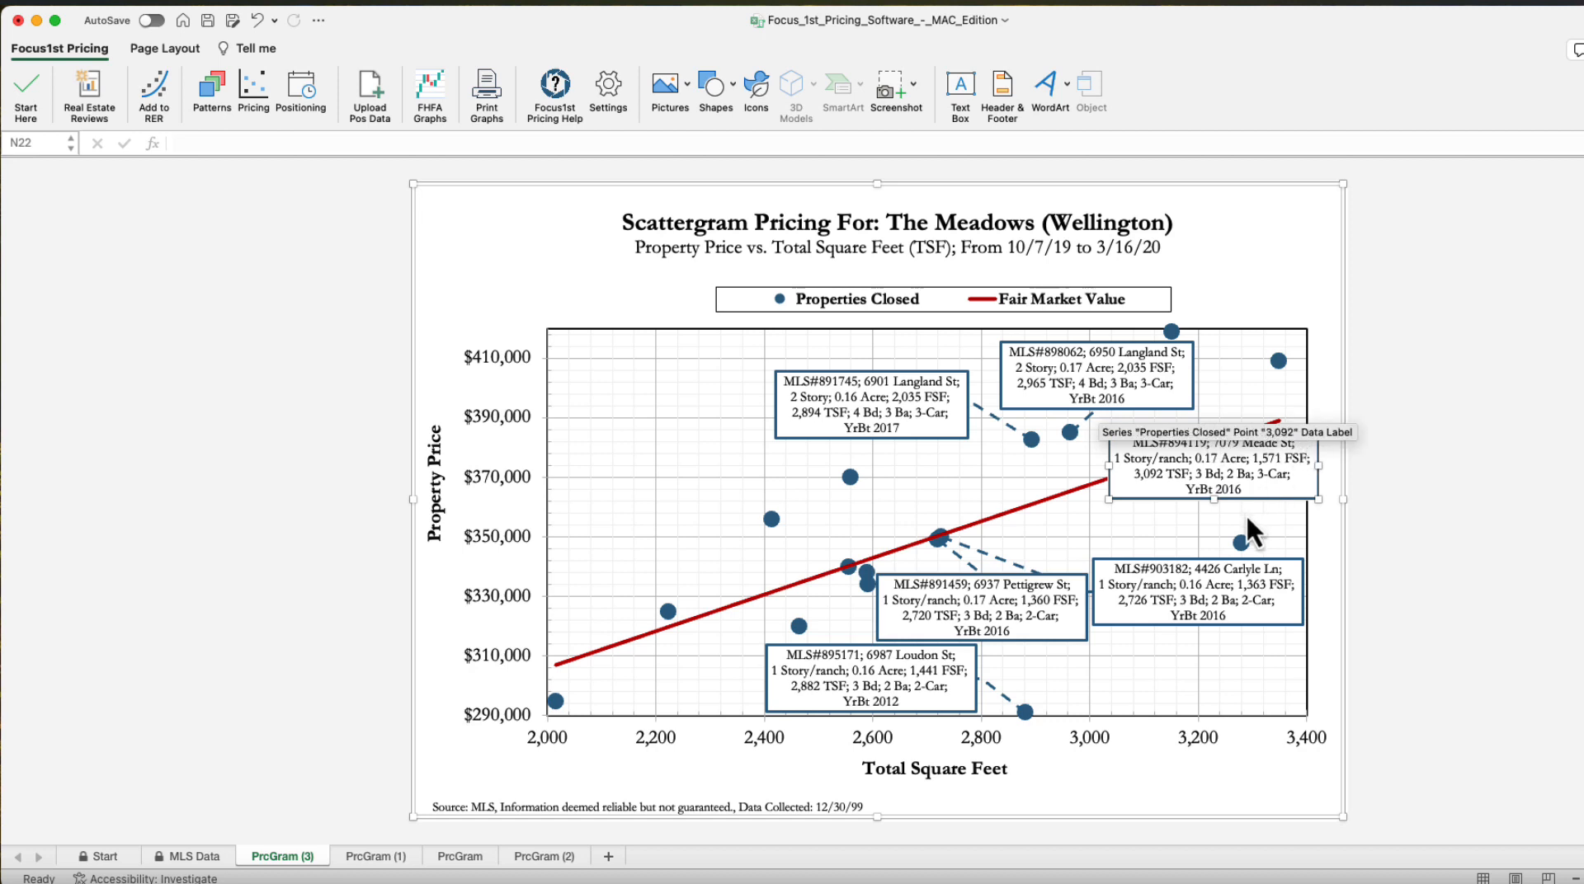
click(1291, 493)
drag(1291, 505, 1259, 699)
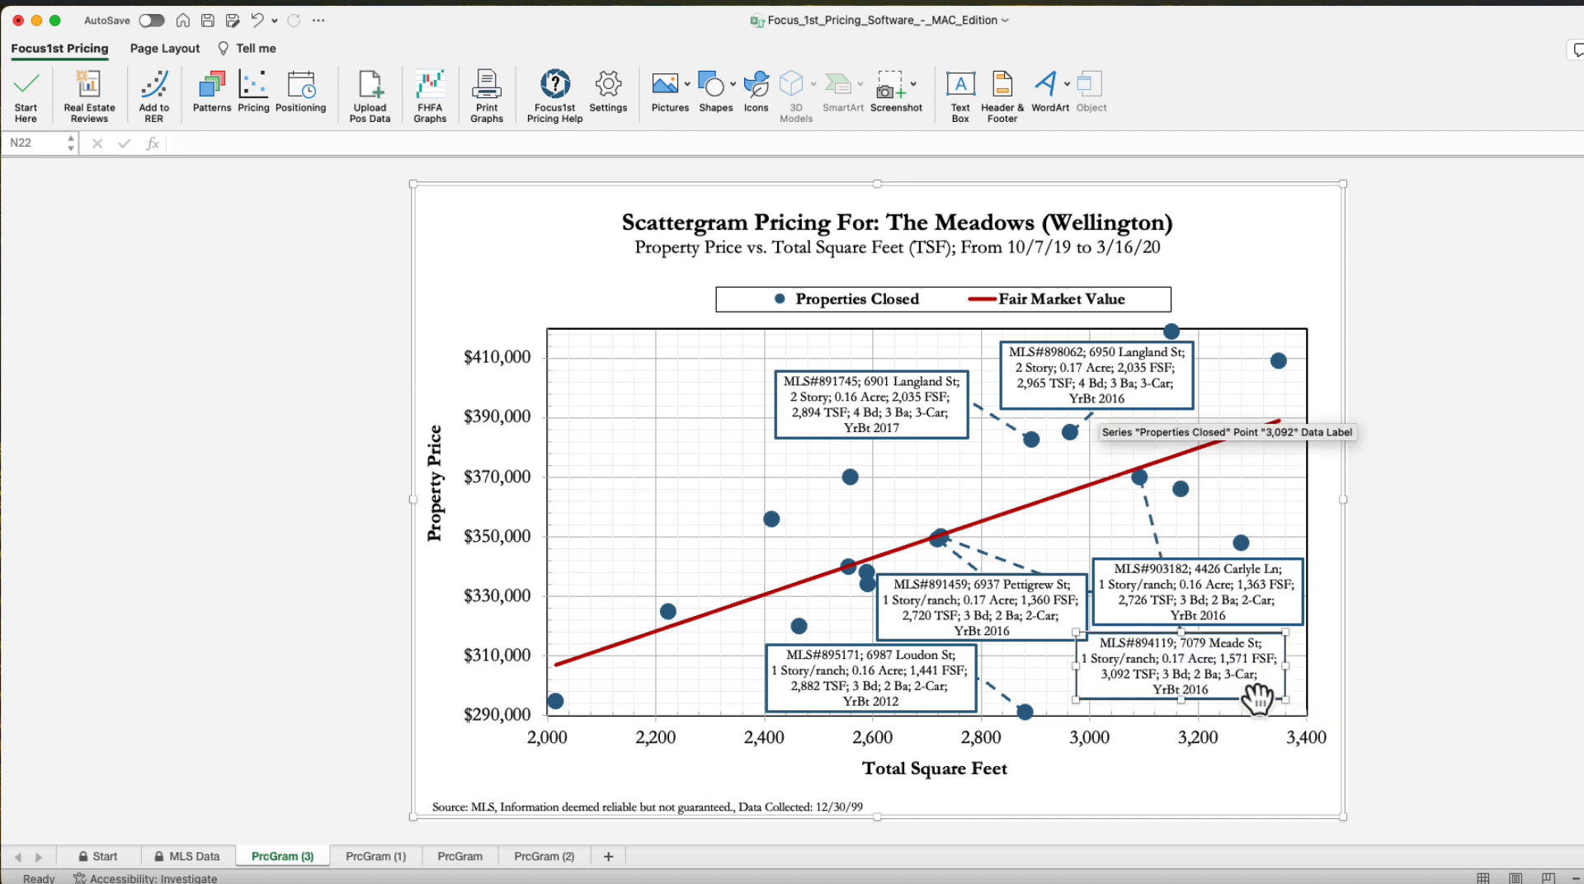
key(Delete)
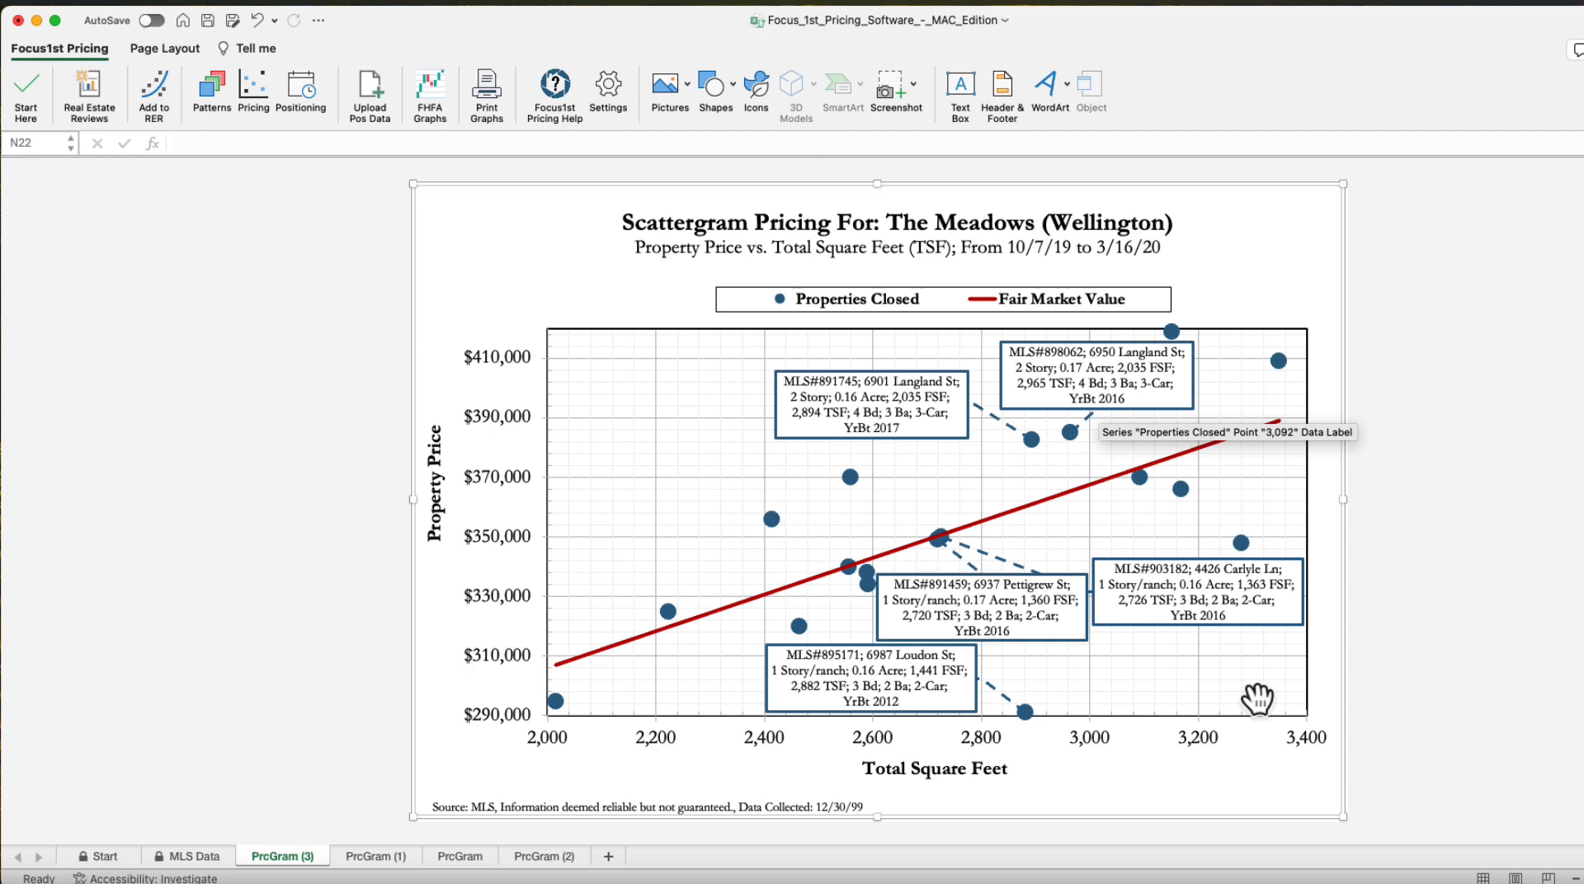
click(1508, 478)
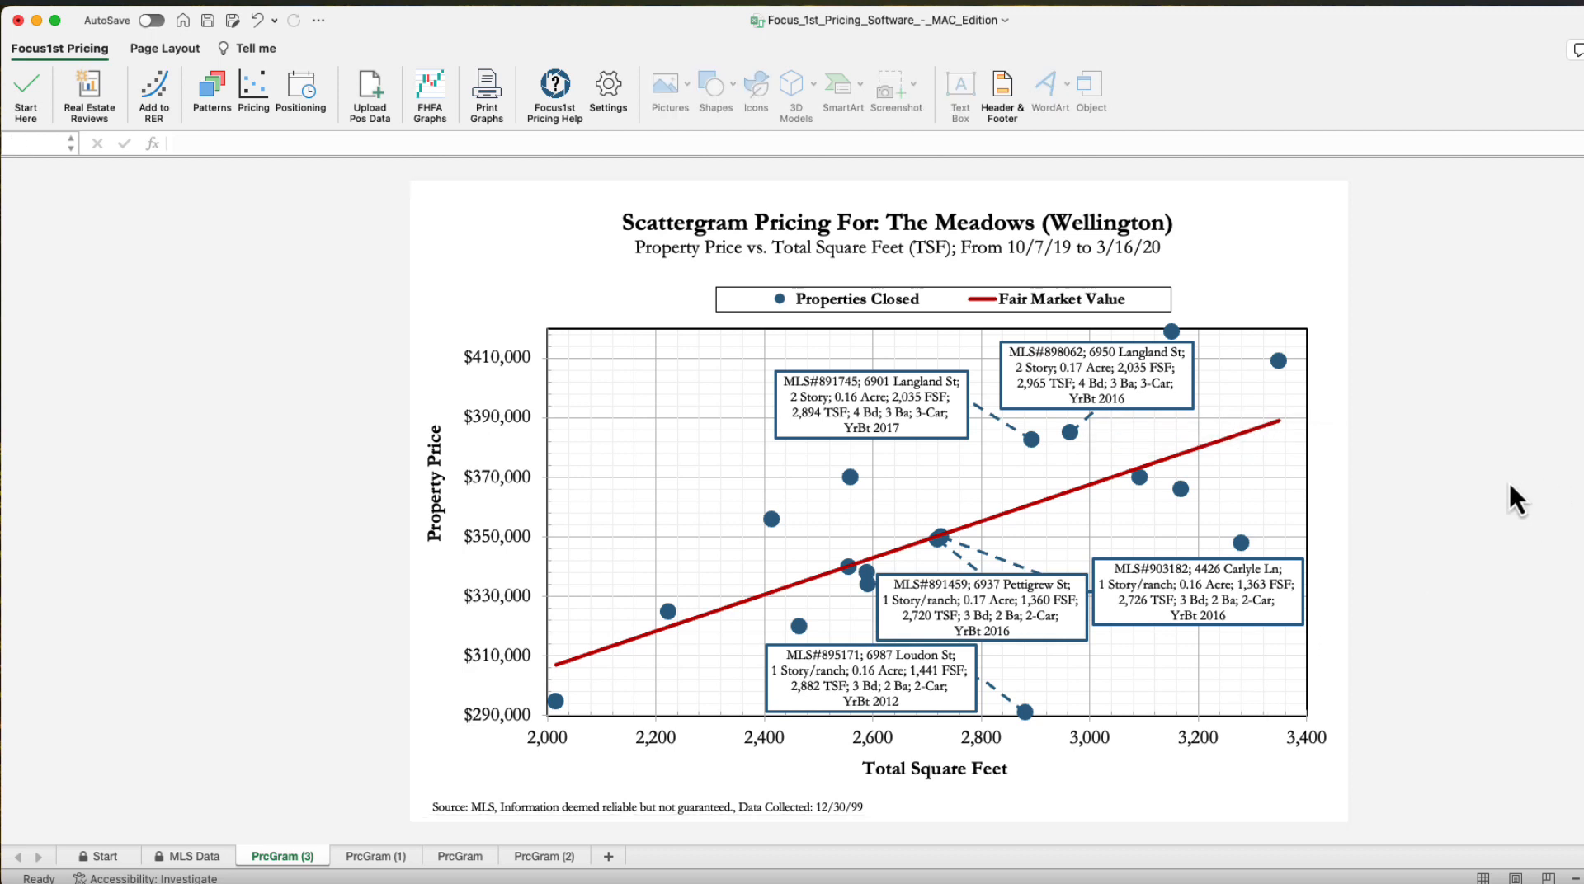
click(1000, 584)
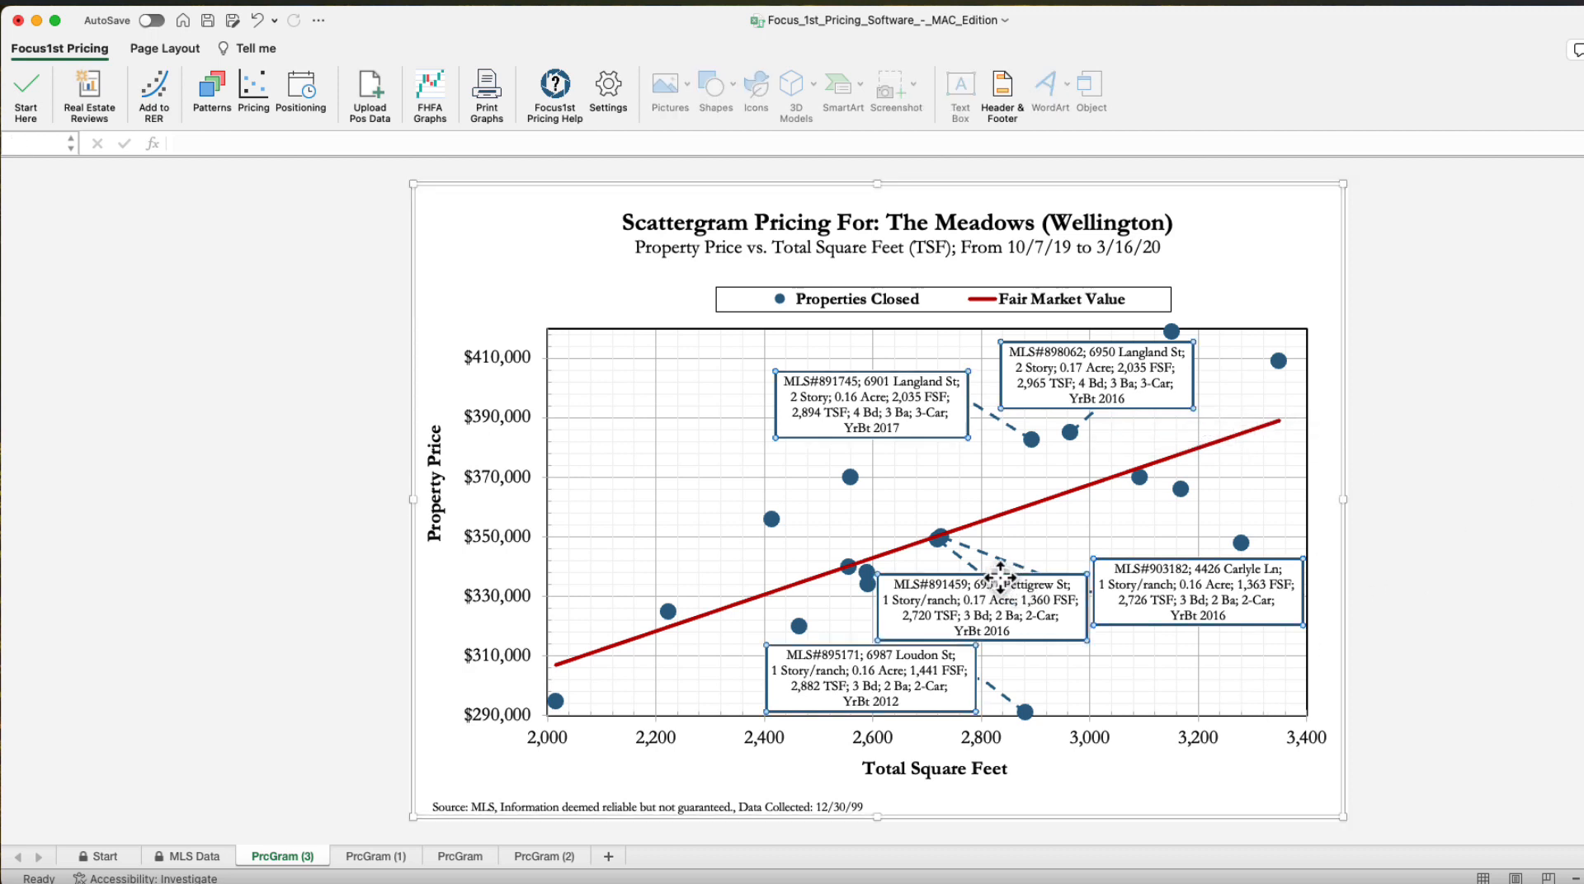
click(1000, 584)
drag(1000, 575, 708, 432)
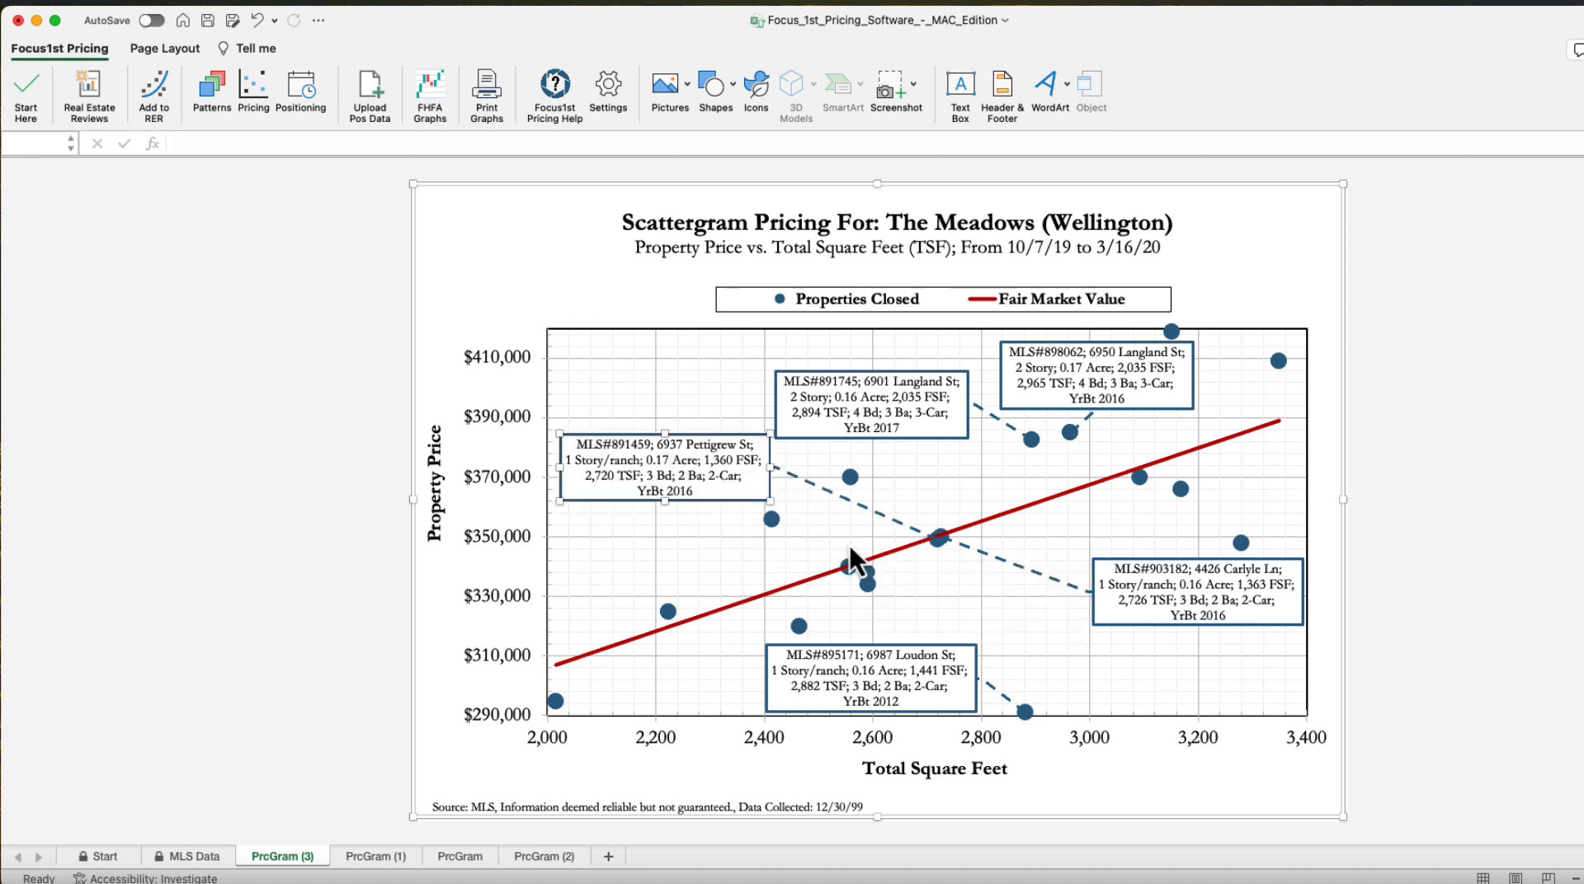
click(1438, 584)
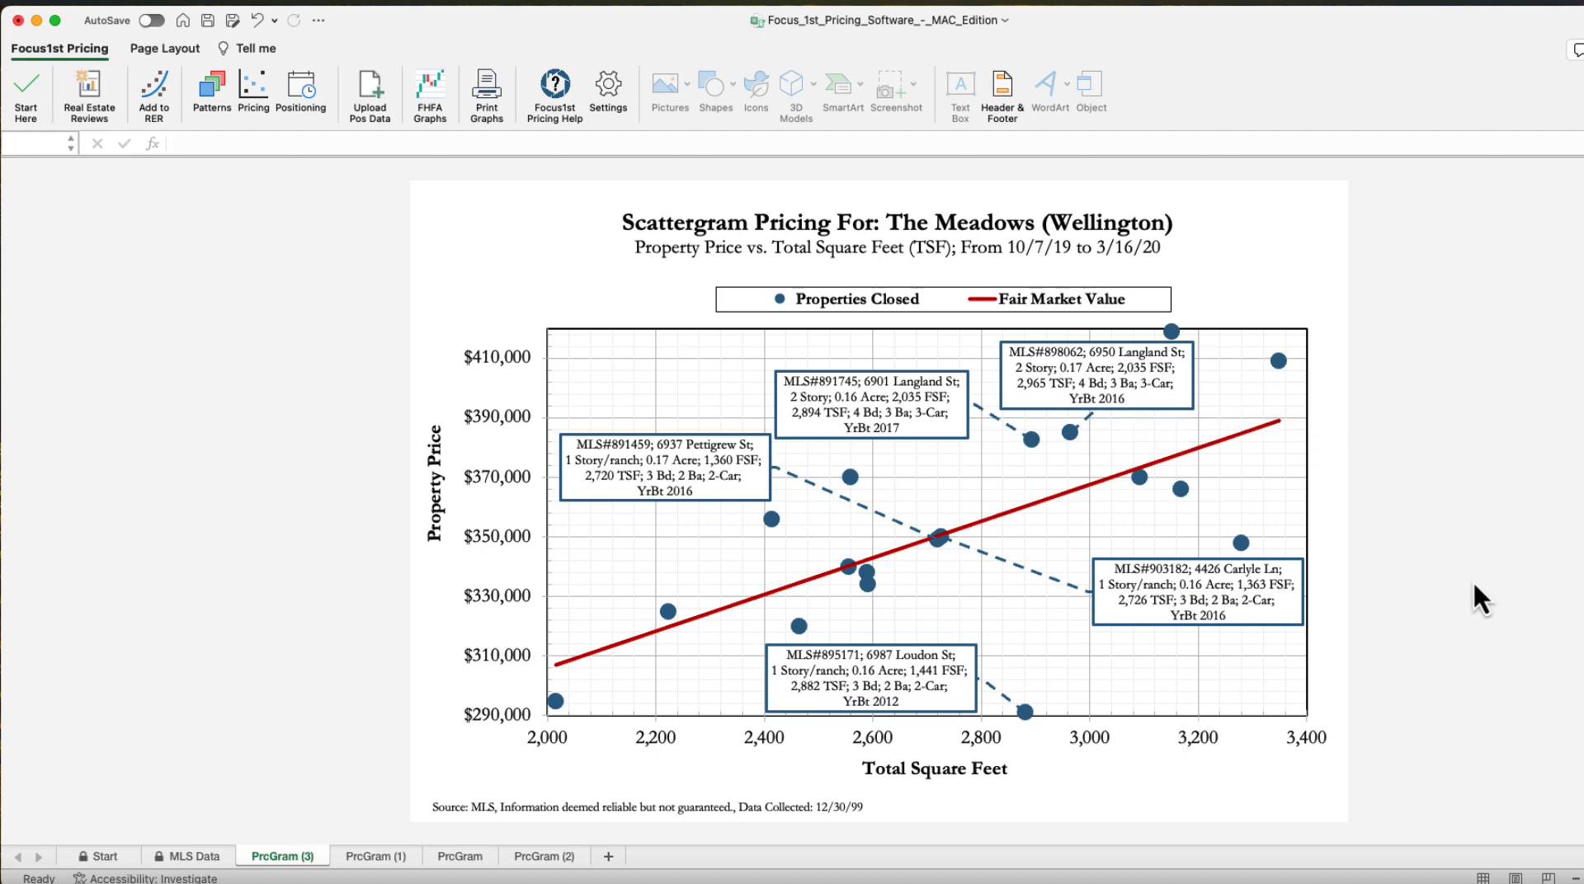
click(1166, 569)
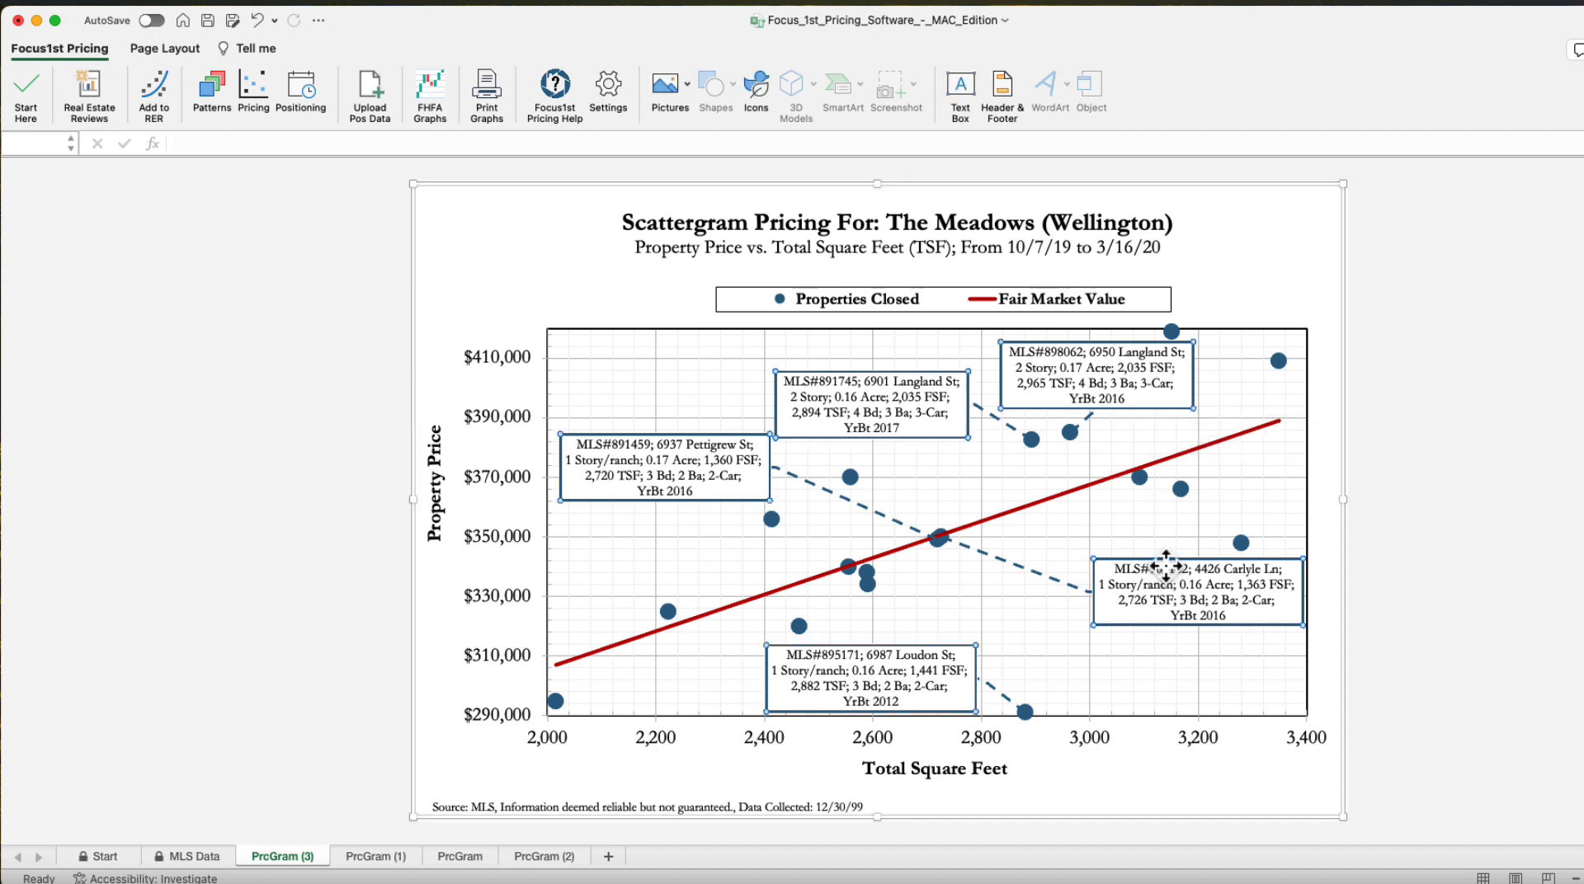
key(Delete)
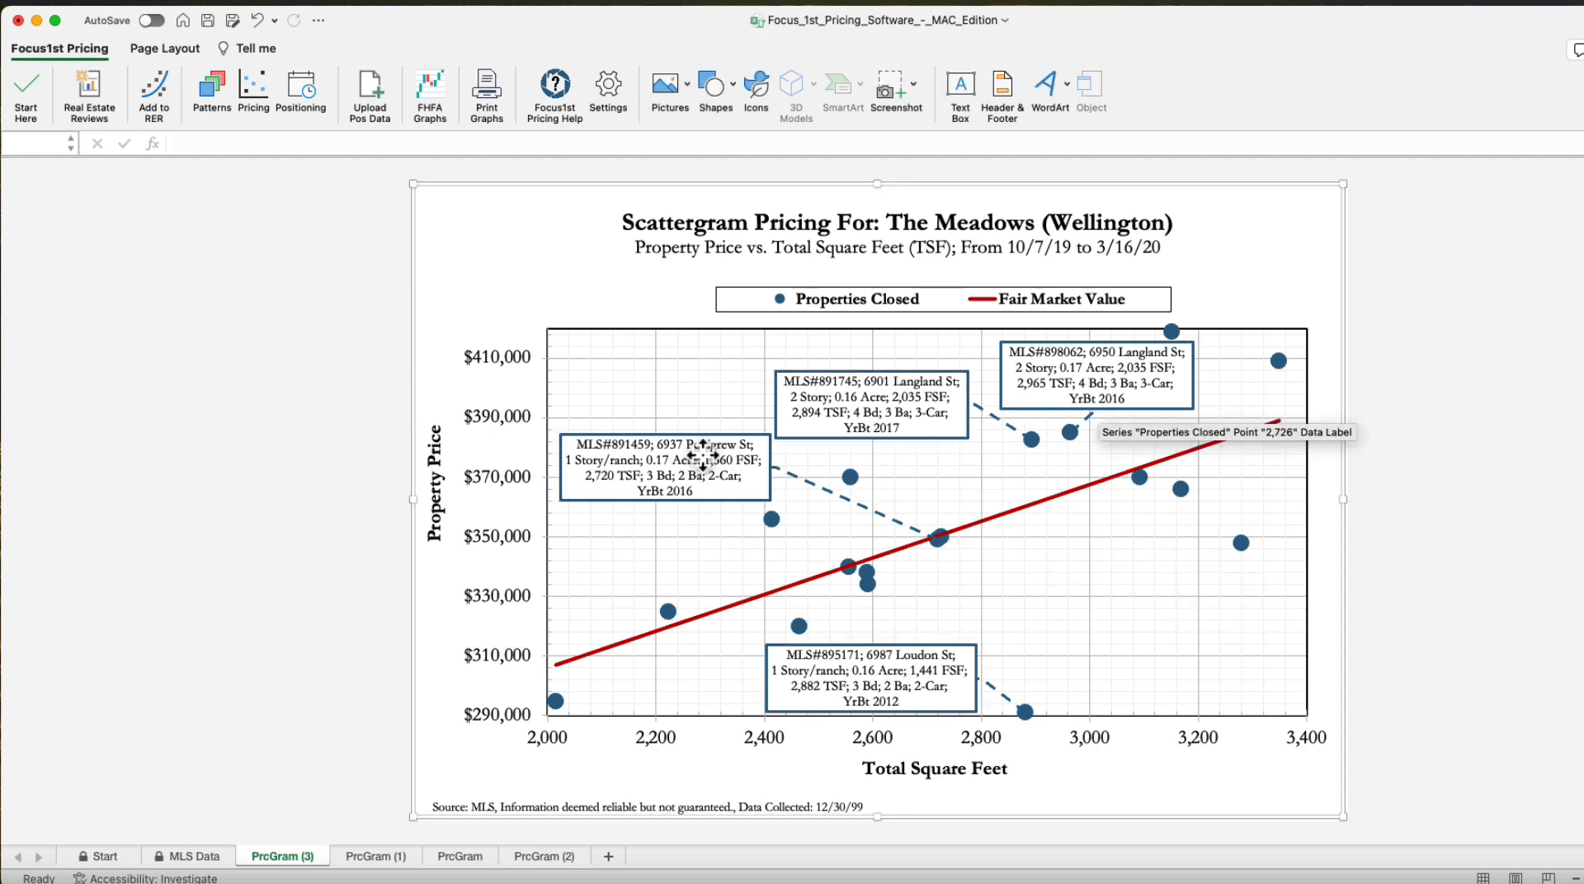
click(700, 445)
click(691, 438)
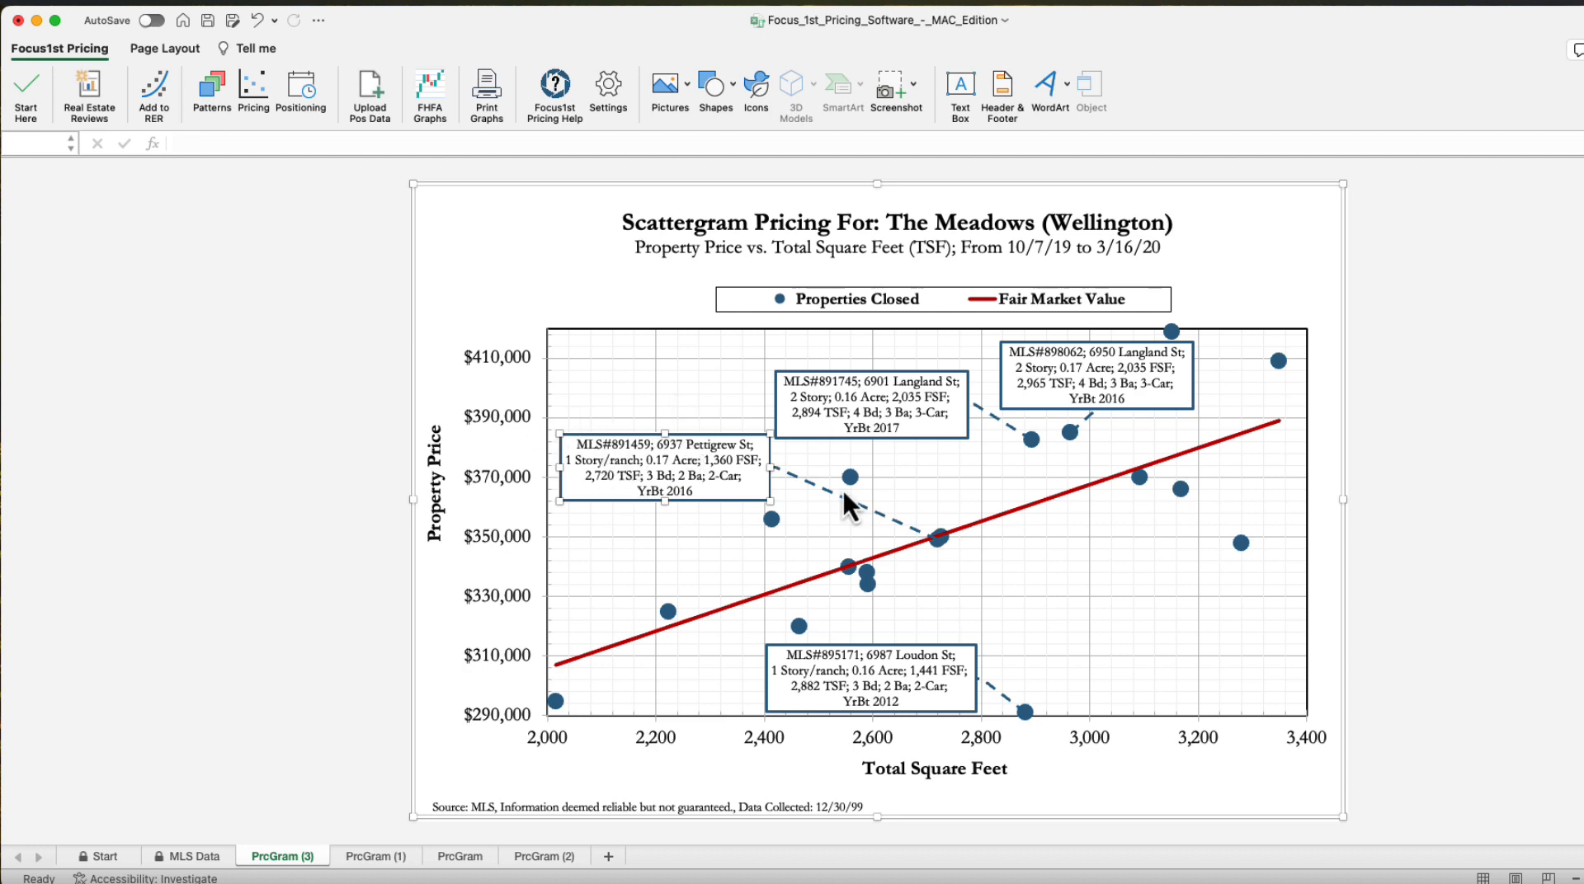
key(Delete)
click(1479, 505)
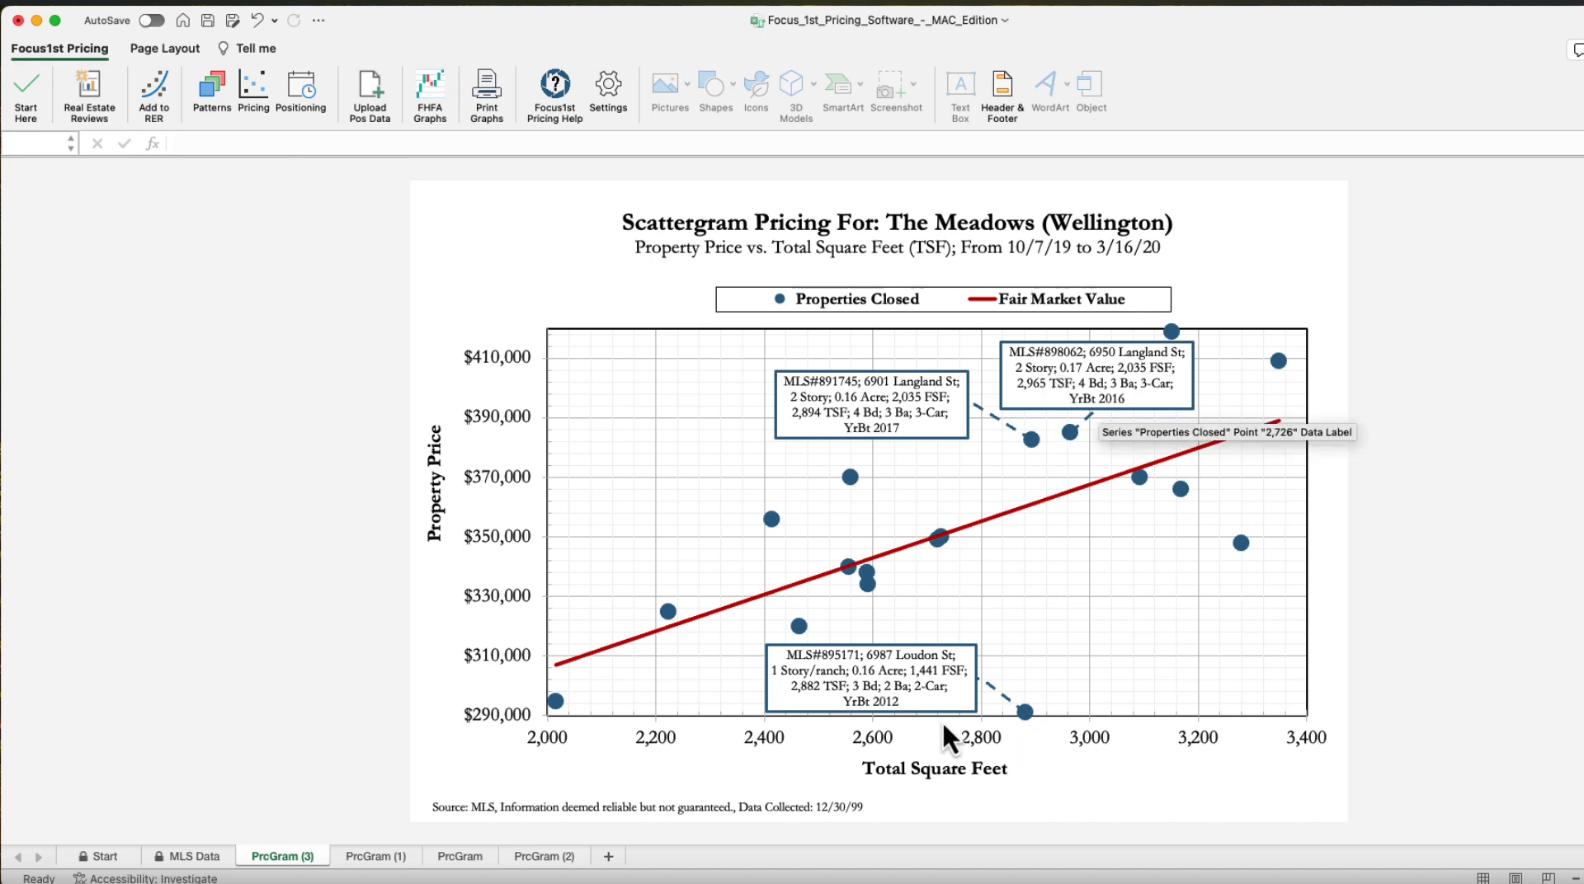
click(923, 702)
click(923, 701)
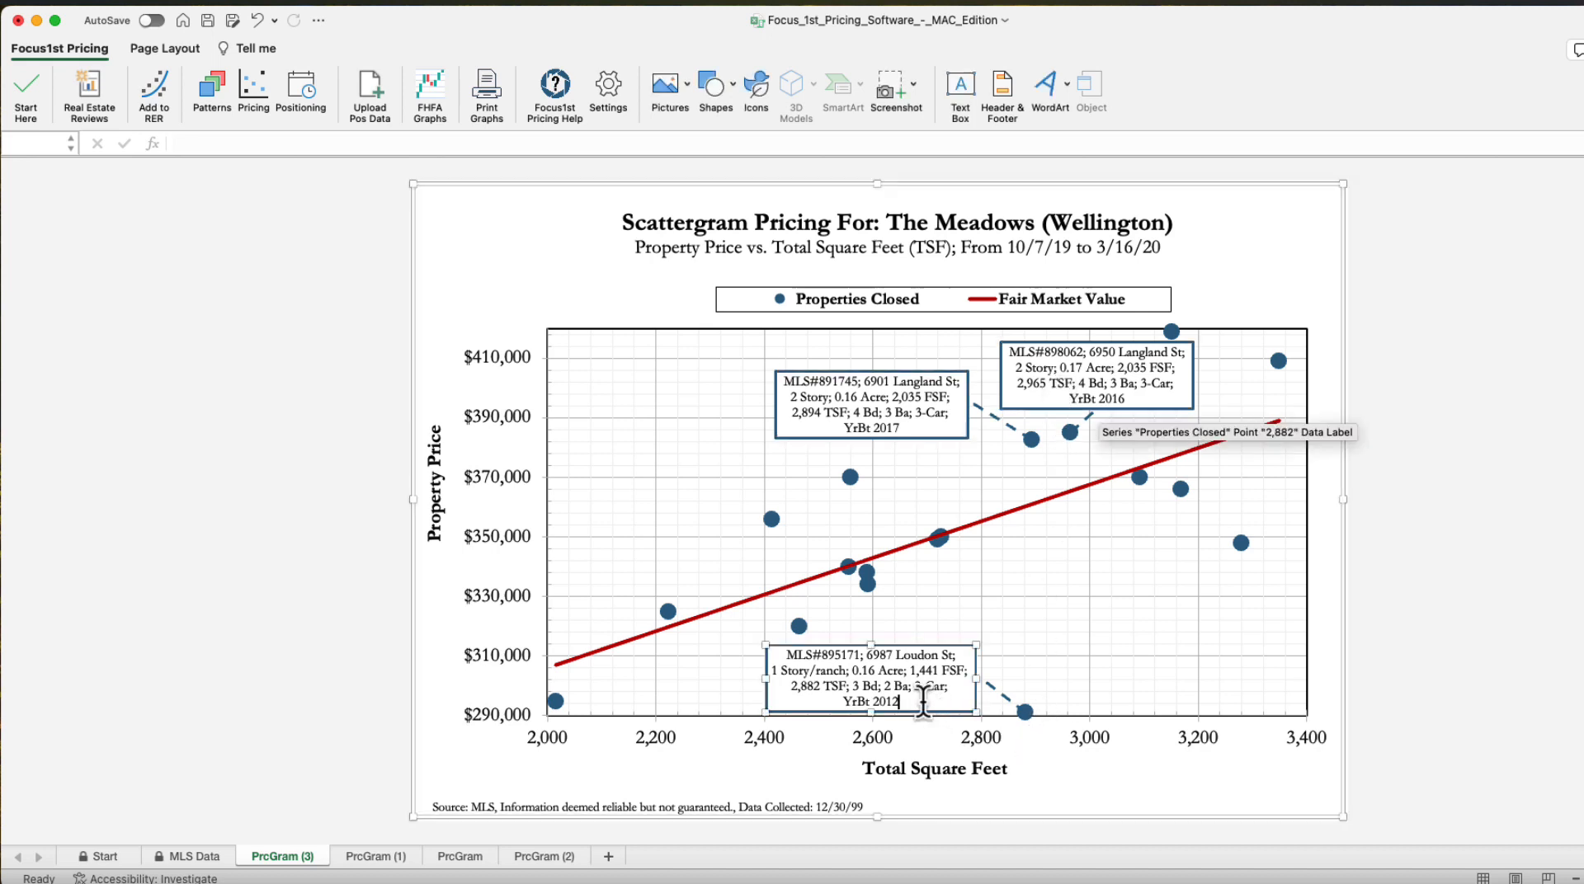
text(, Short Sale)
key(Escape)
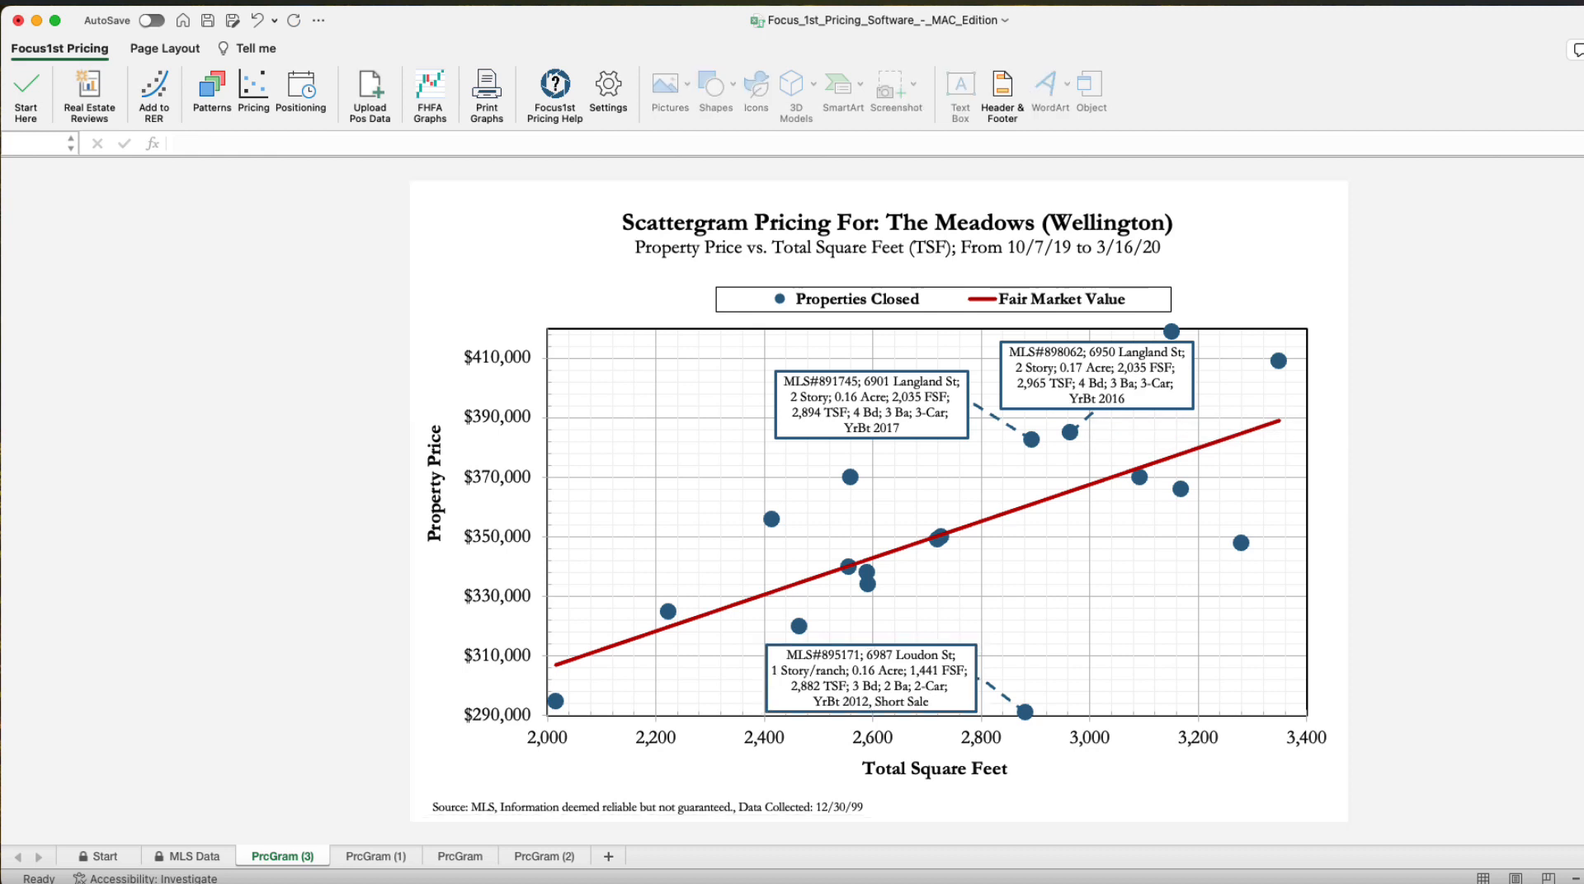